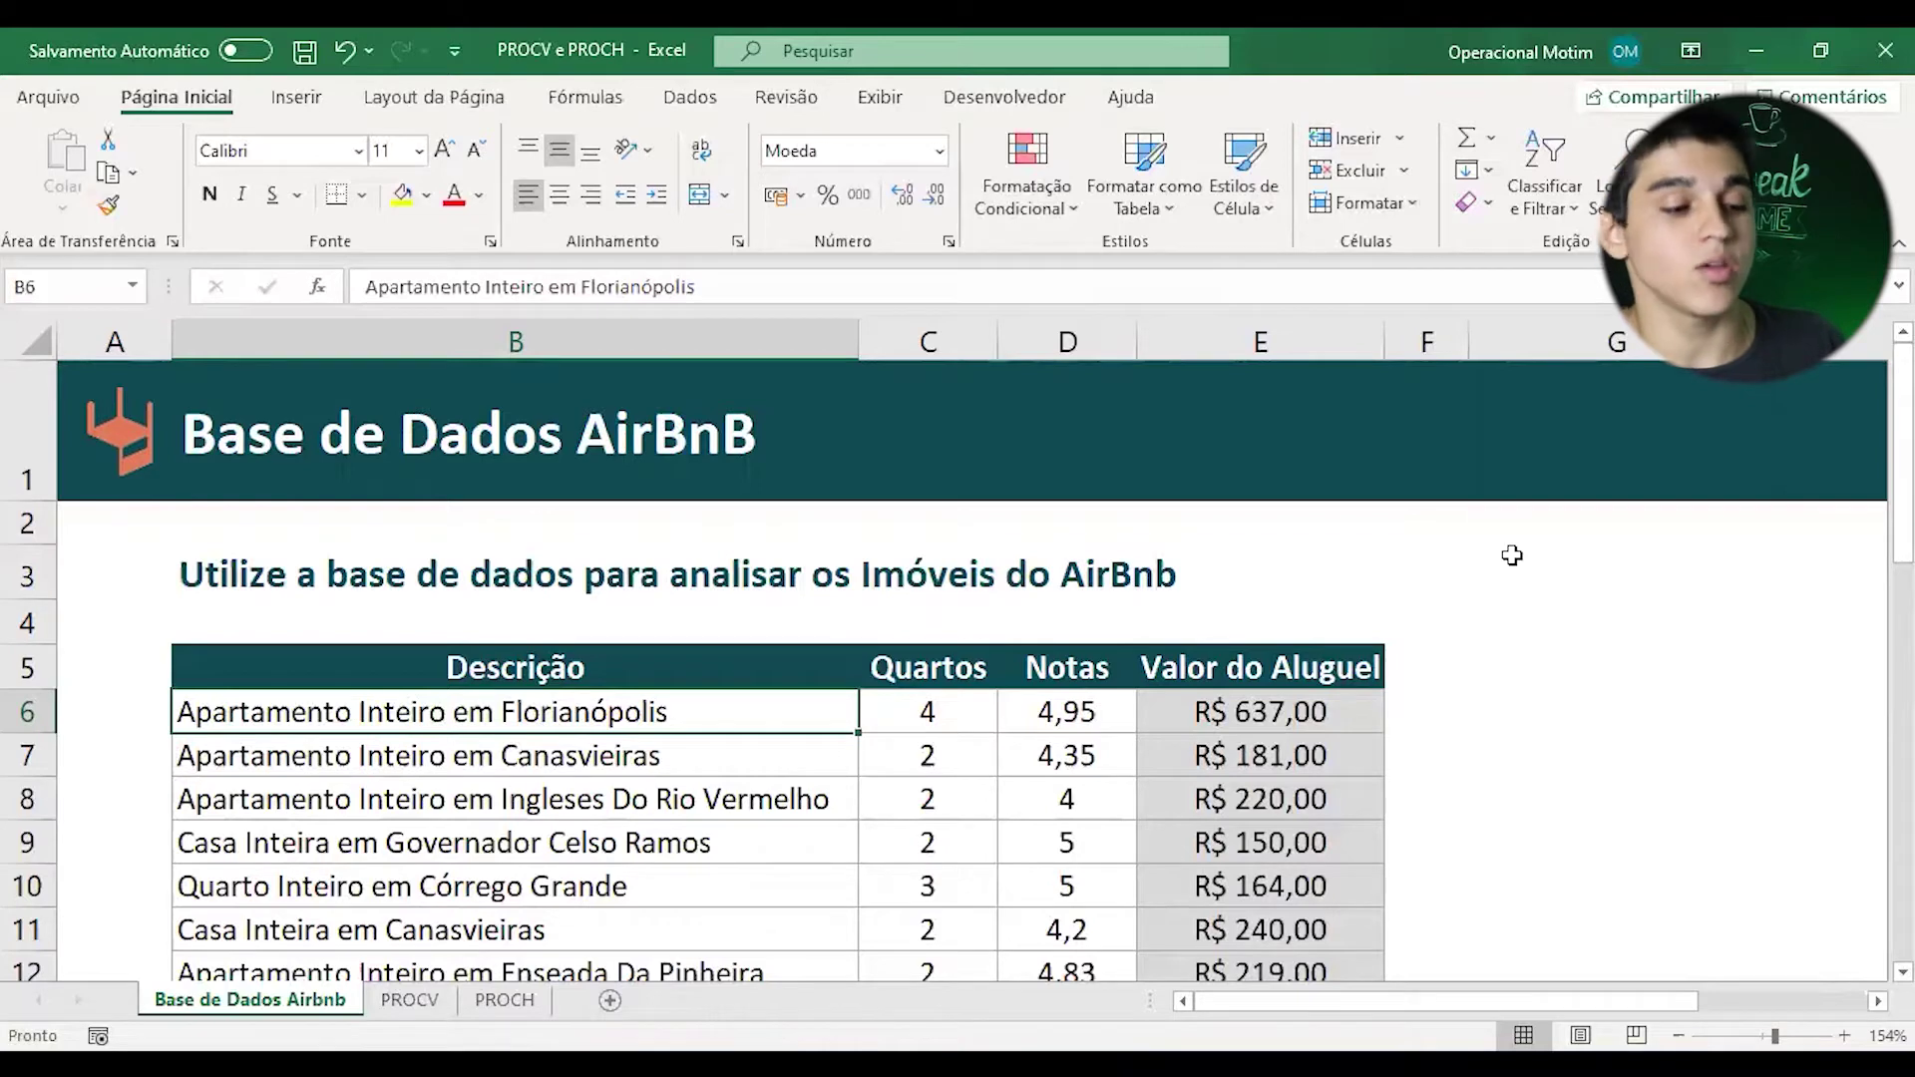
- Examine the Descrição, Quartos, Notas and Valor do Aluguel columns of the AirBnB database table
key("Down")
key("Down")
key("Down")
key("Down")
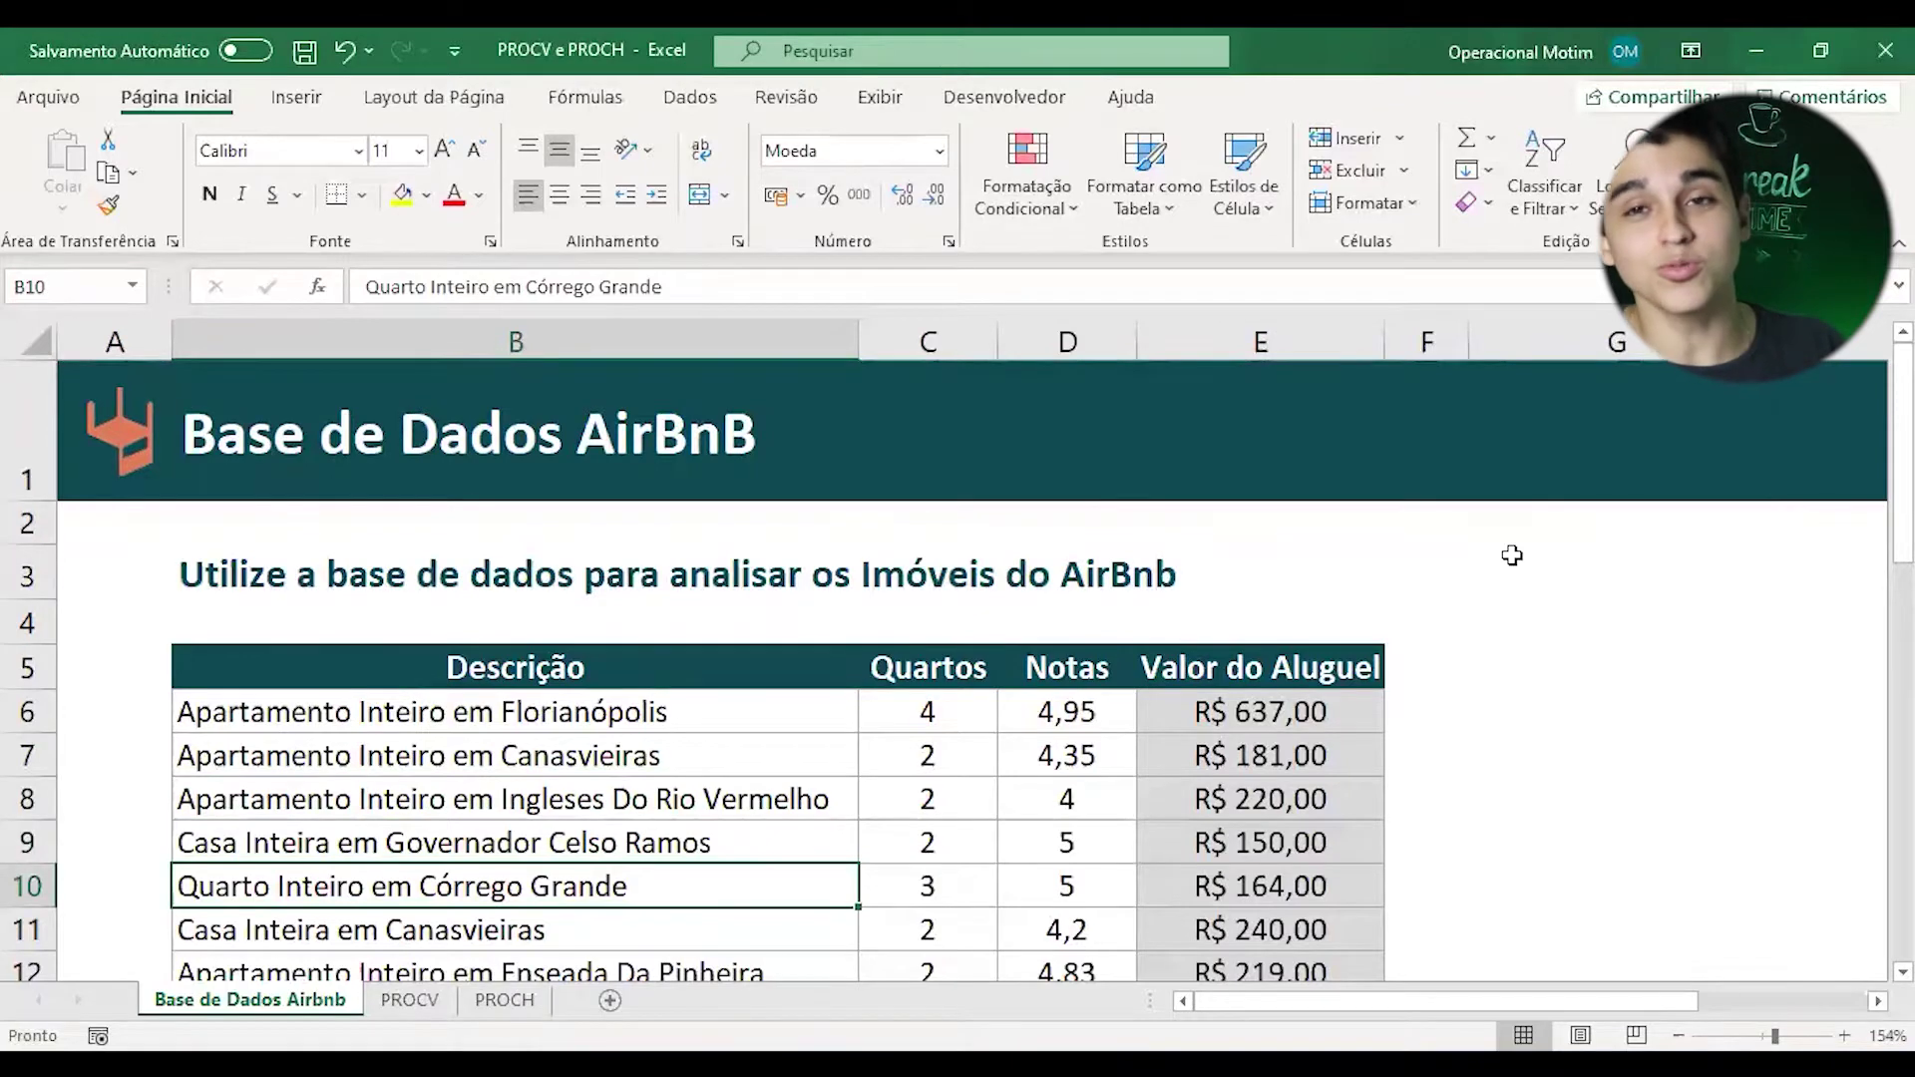
key("Right")
key("Up")
key("Up")
key("Up")
key("Up")
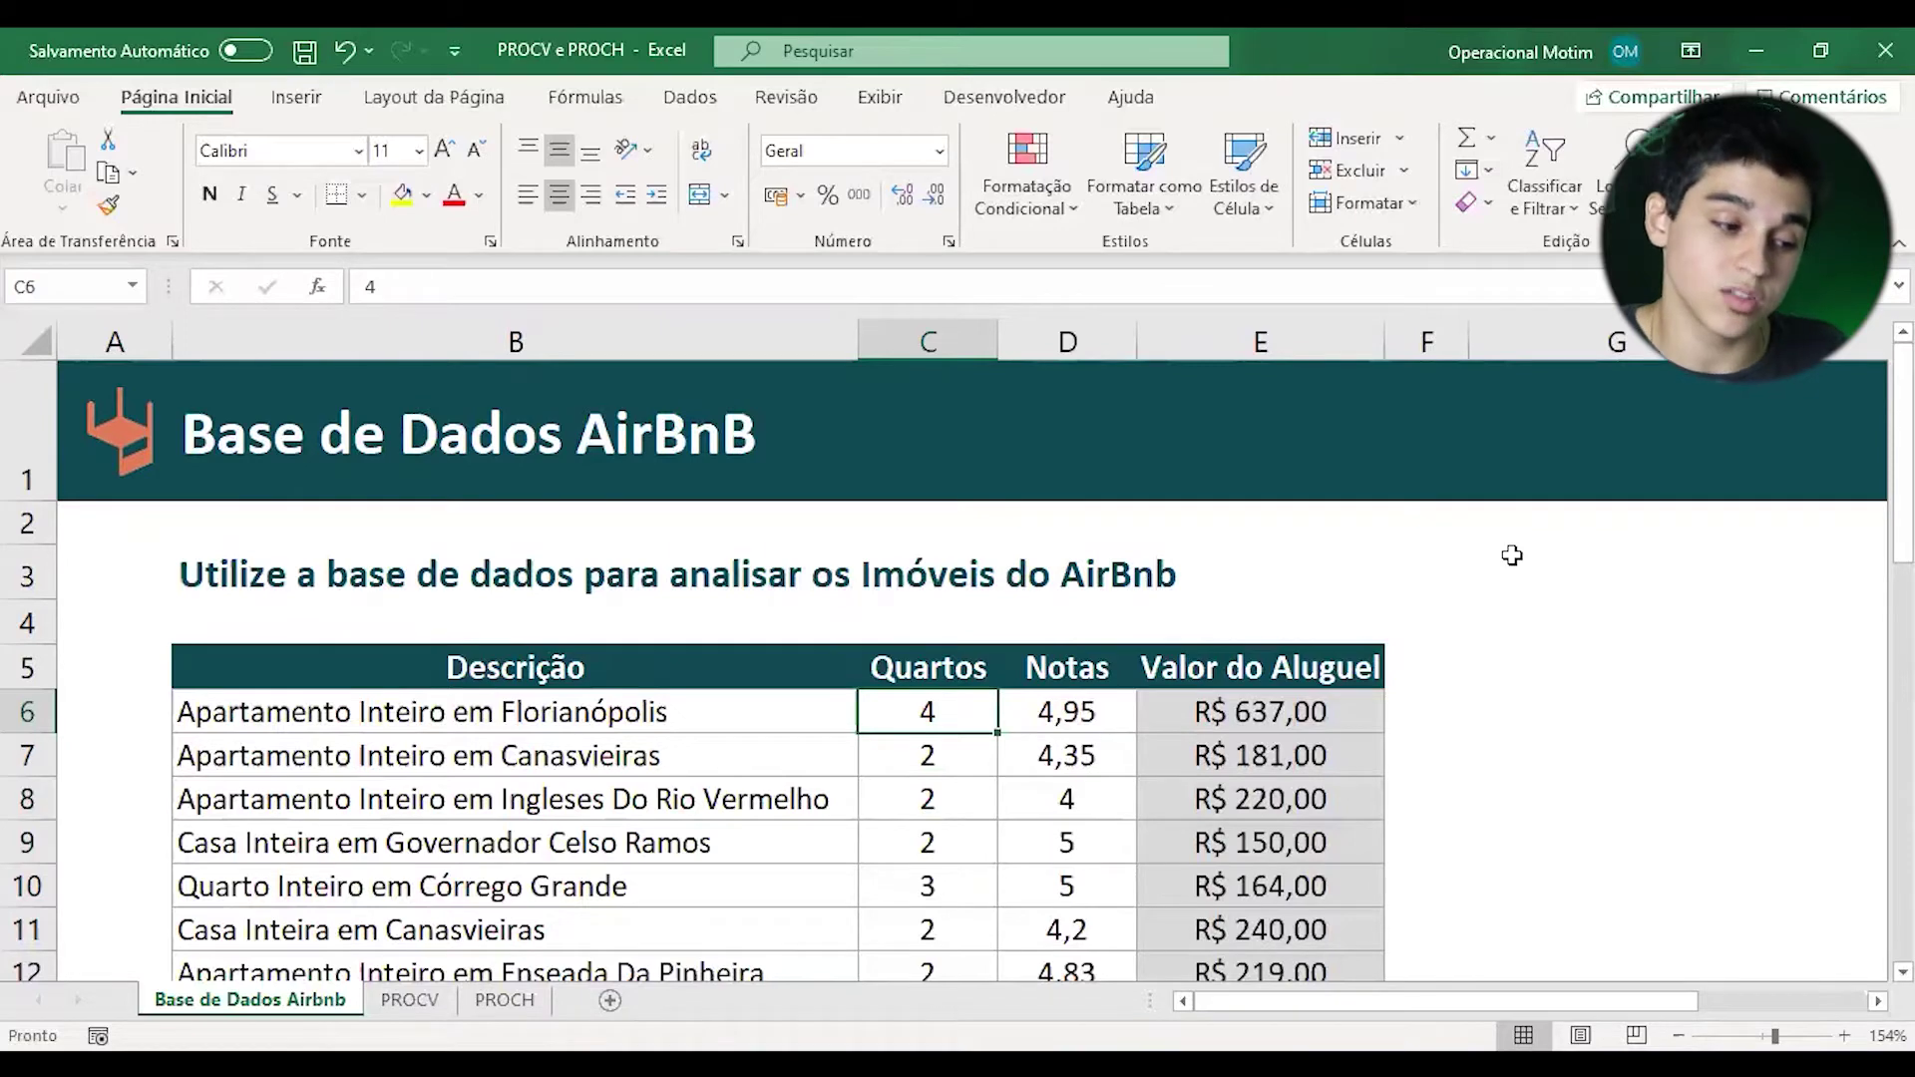
key("Right")
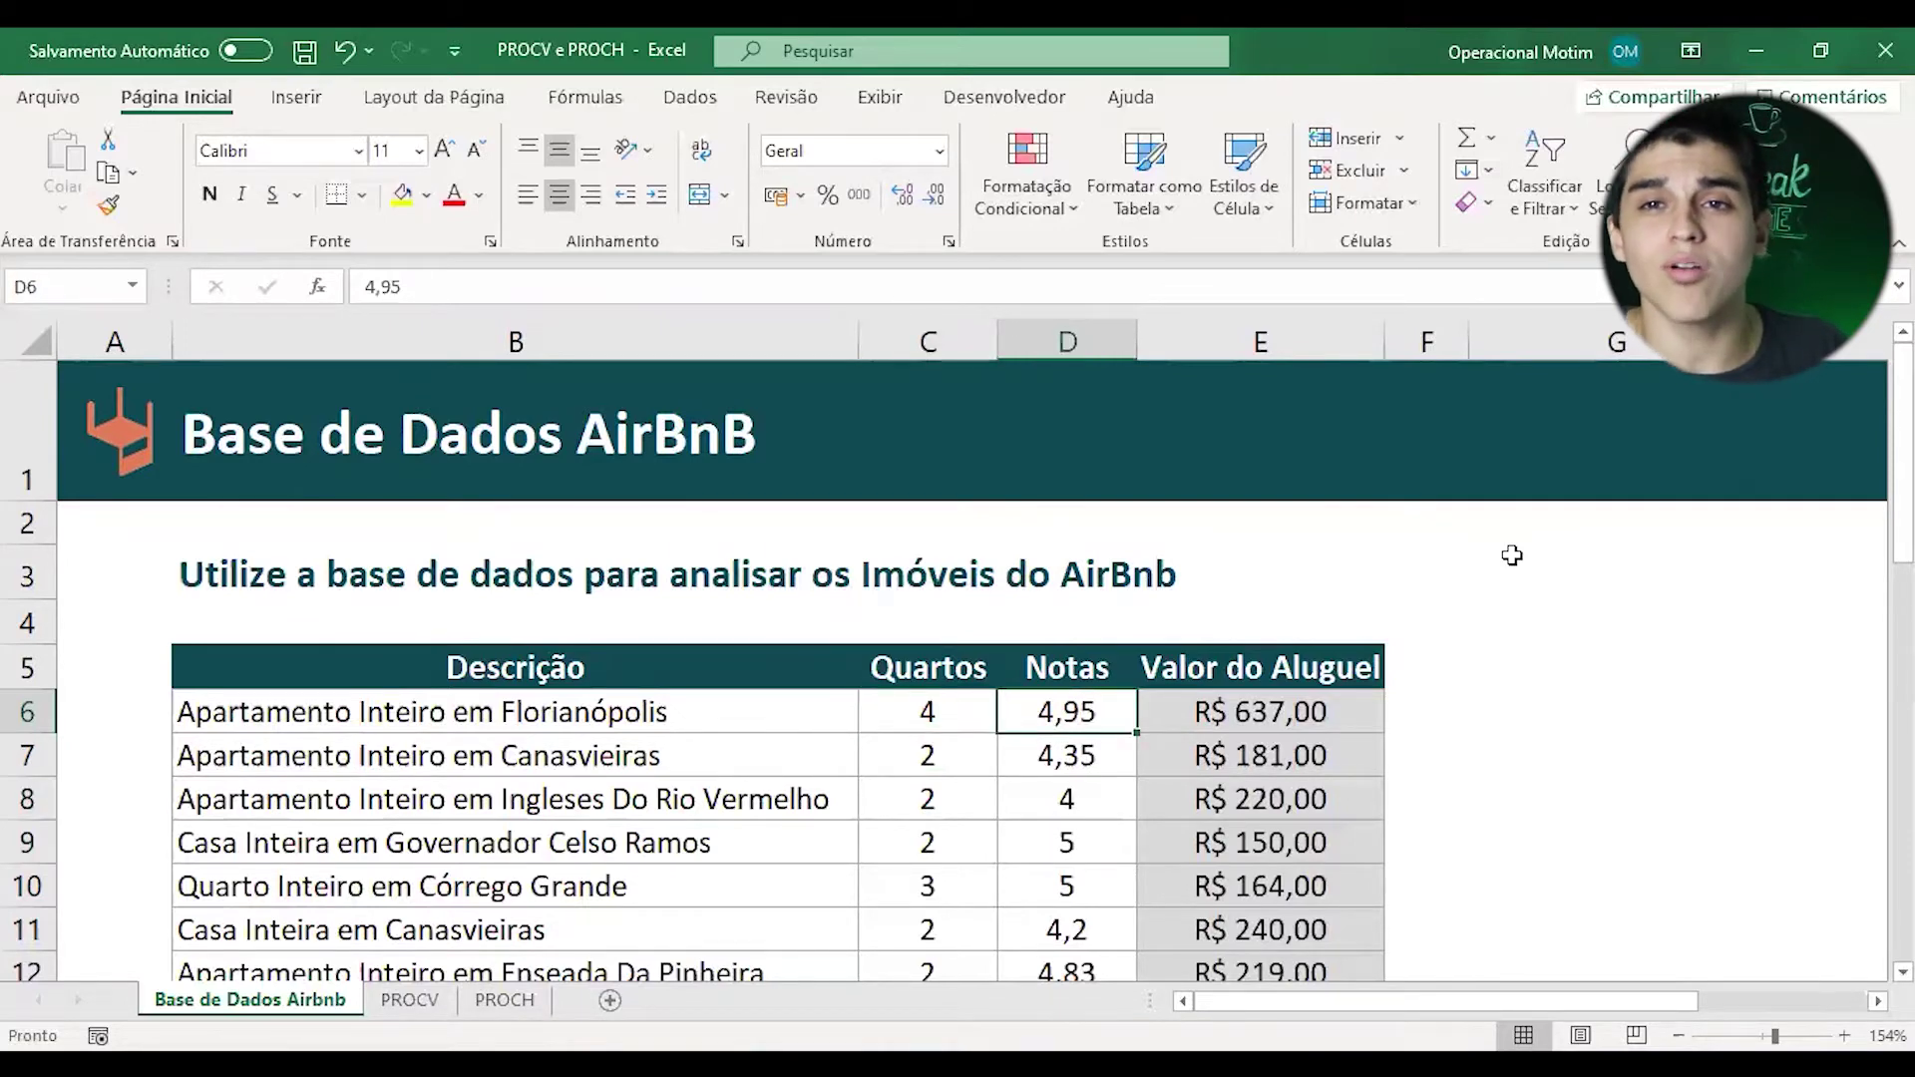
key("Right")
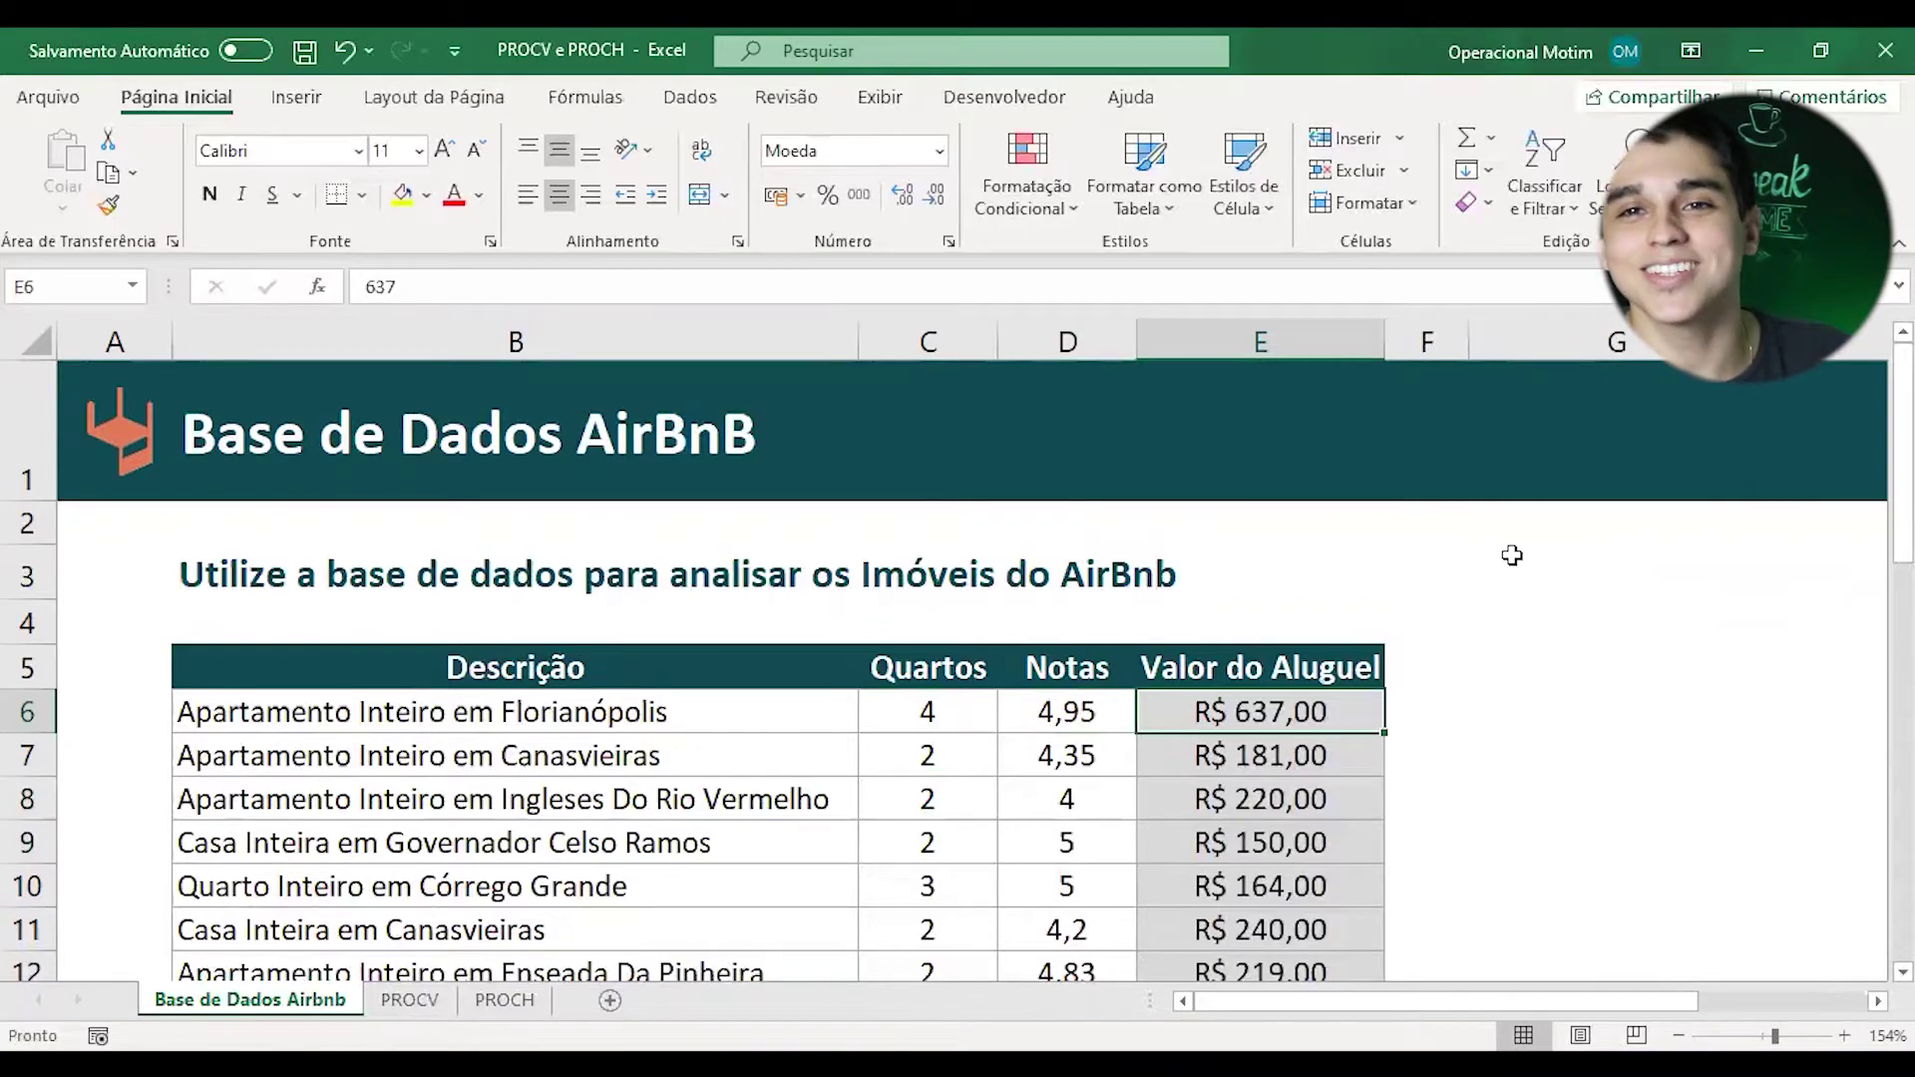
- Go to the PROCV sheet and choose Apartamento Inteiro em Agronômica as the Descritivo in cell C5
key("ctrl+Page_Down")
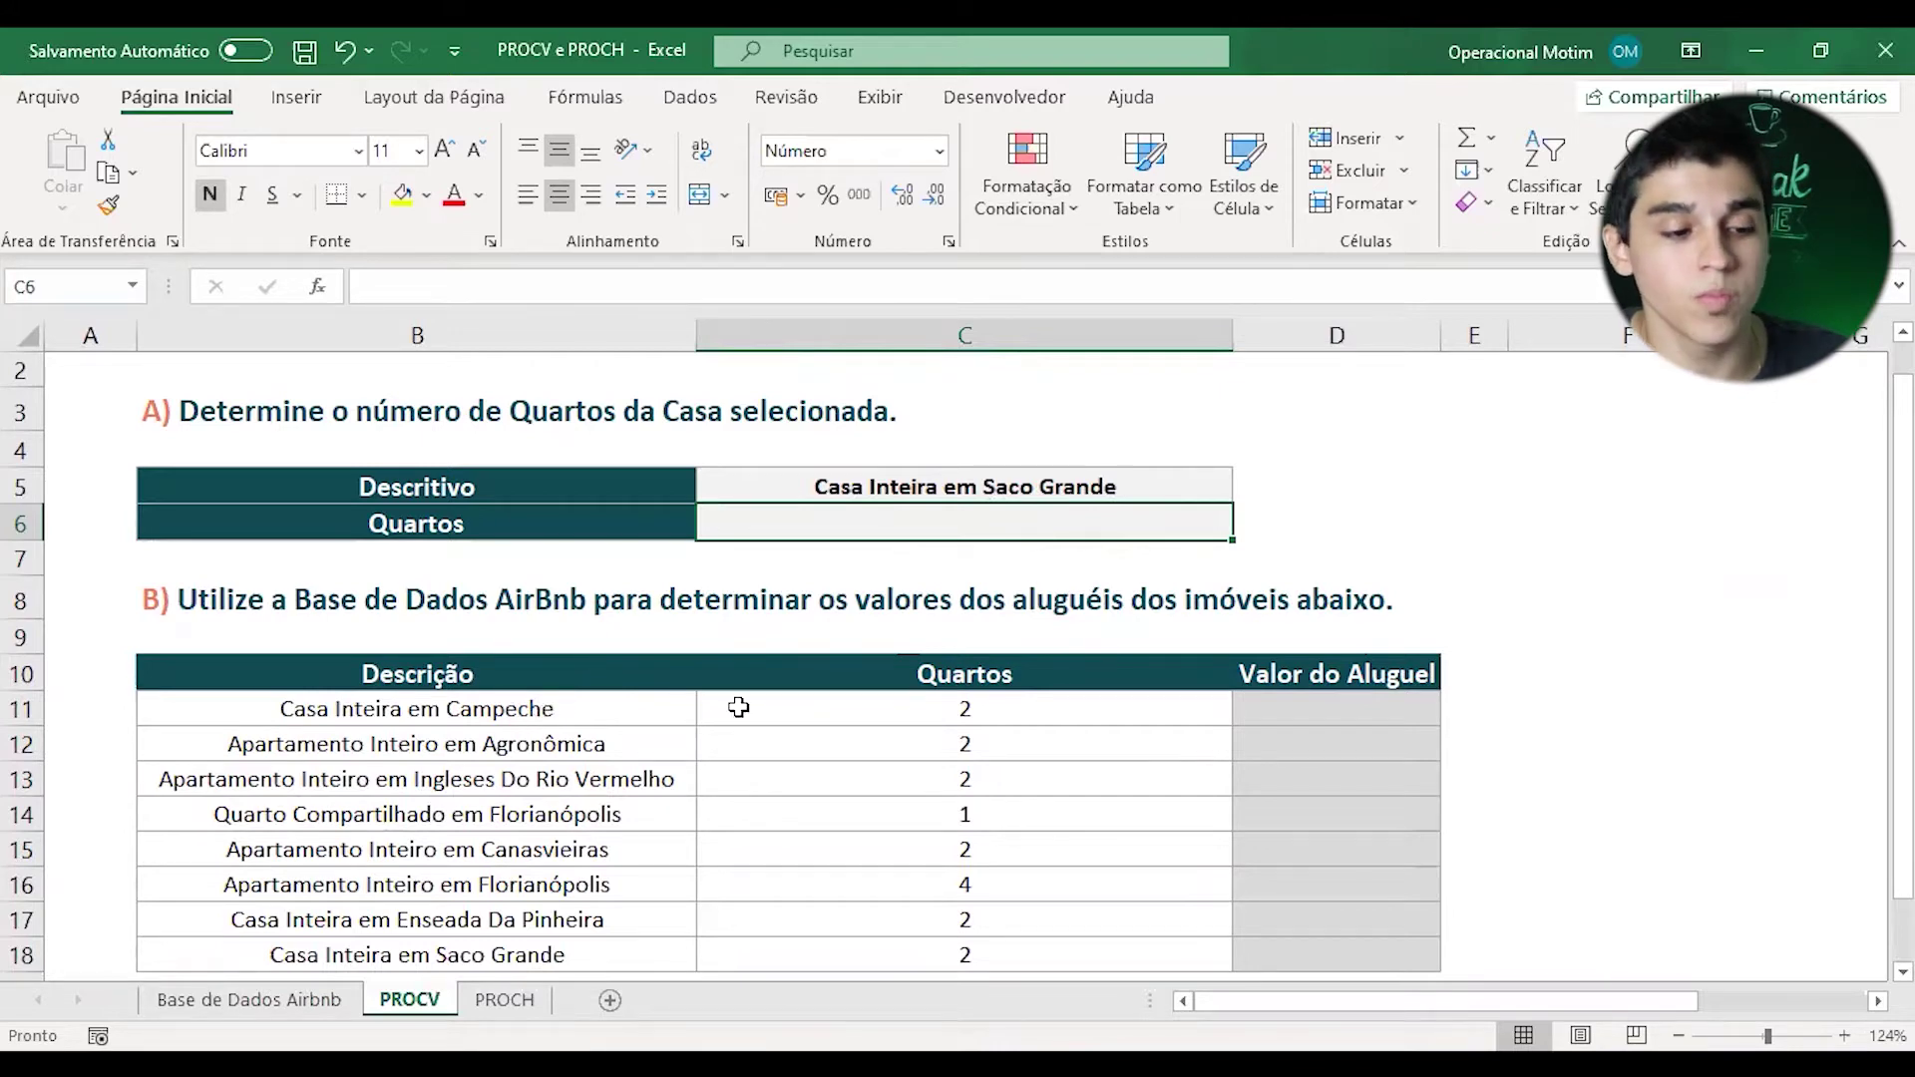
left_click_drag(875, 743, 896, 913)
left_click_drag(1380, 716, 1326, 885)
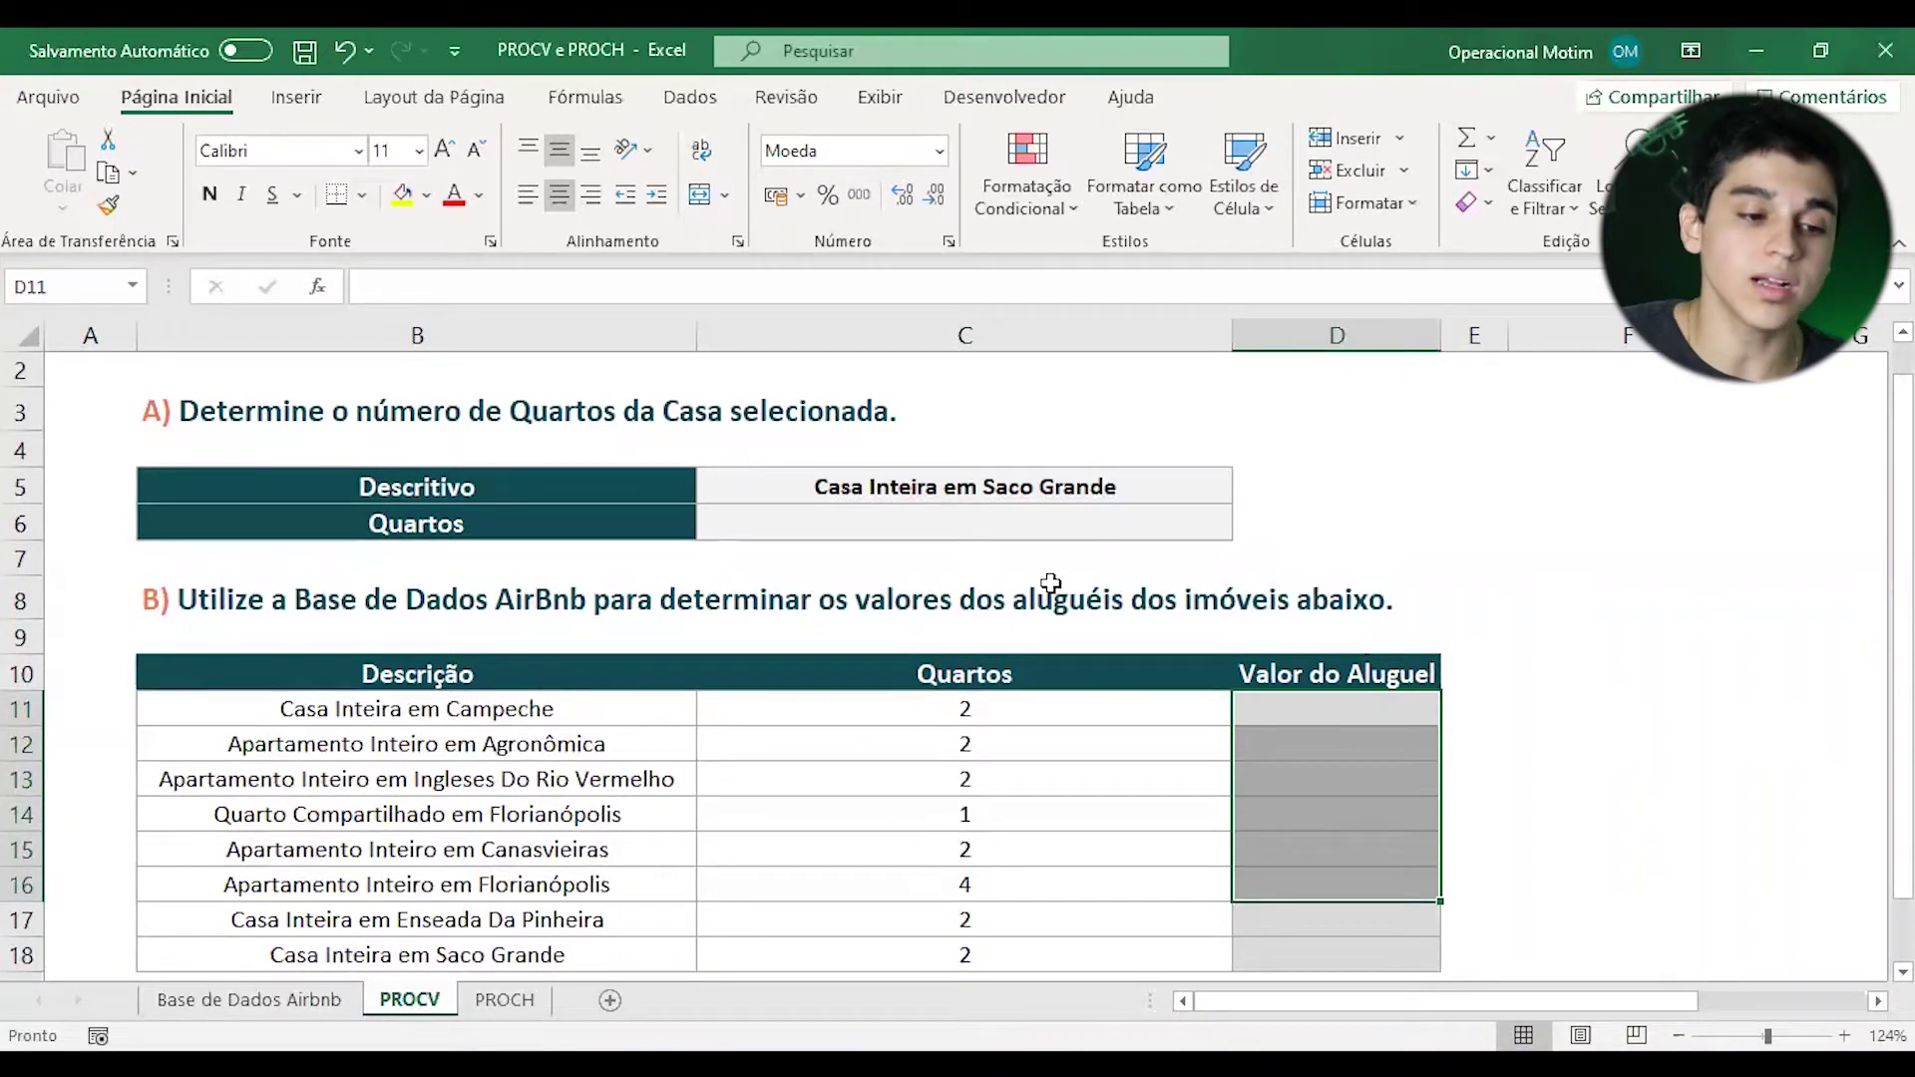
left_click(1104, 486)
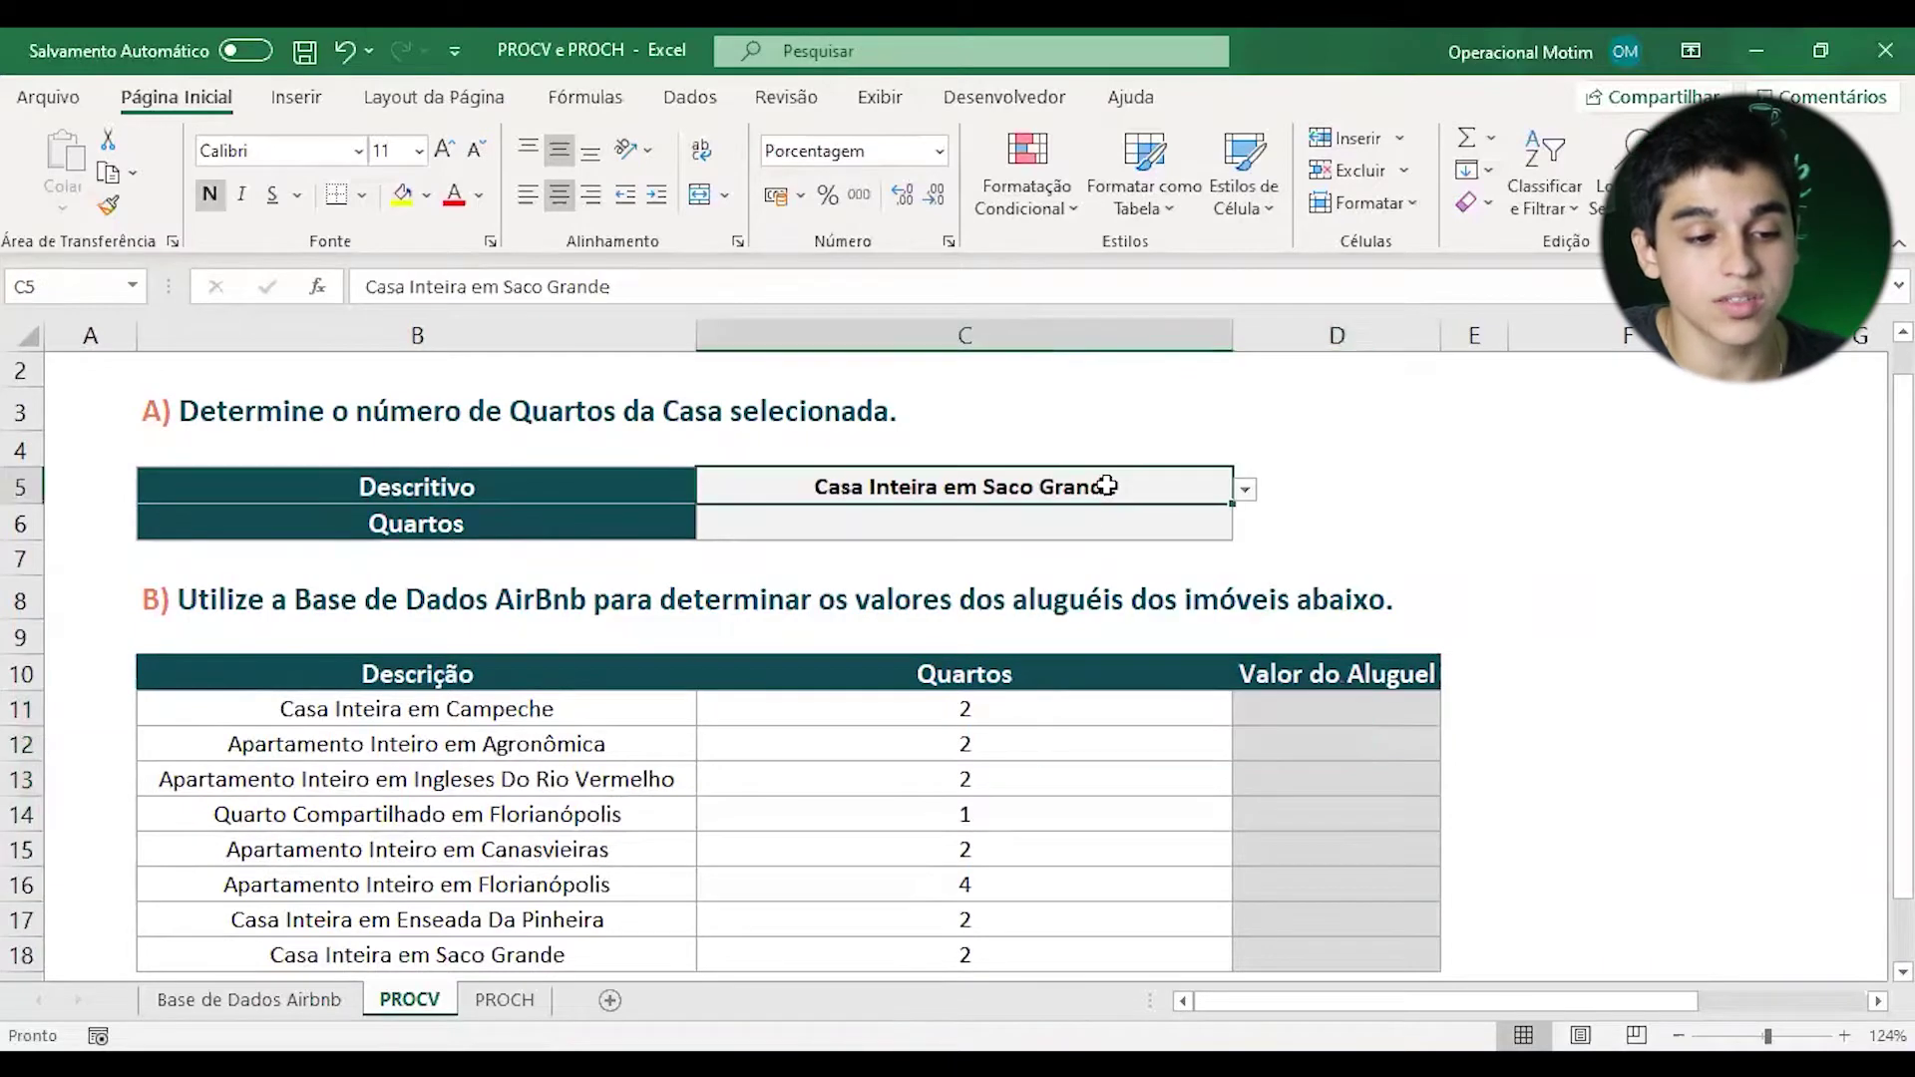
left_click(1245, 489)
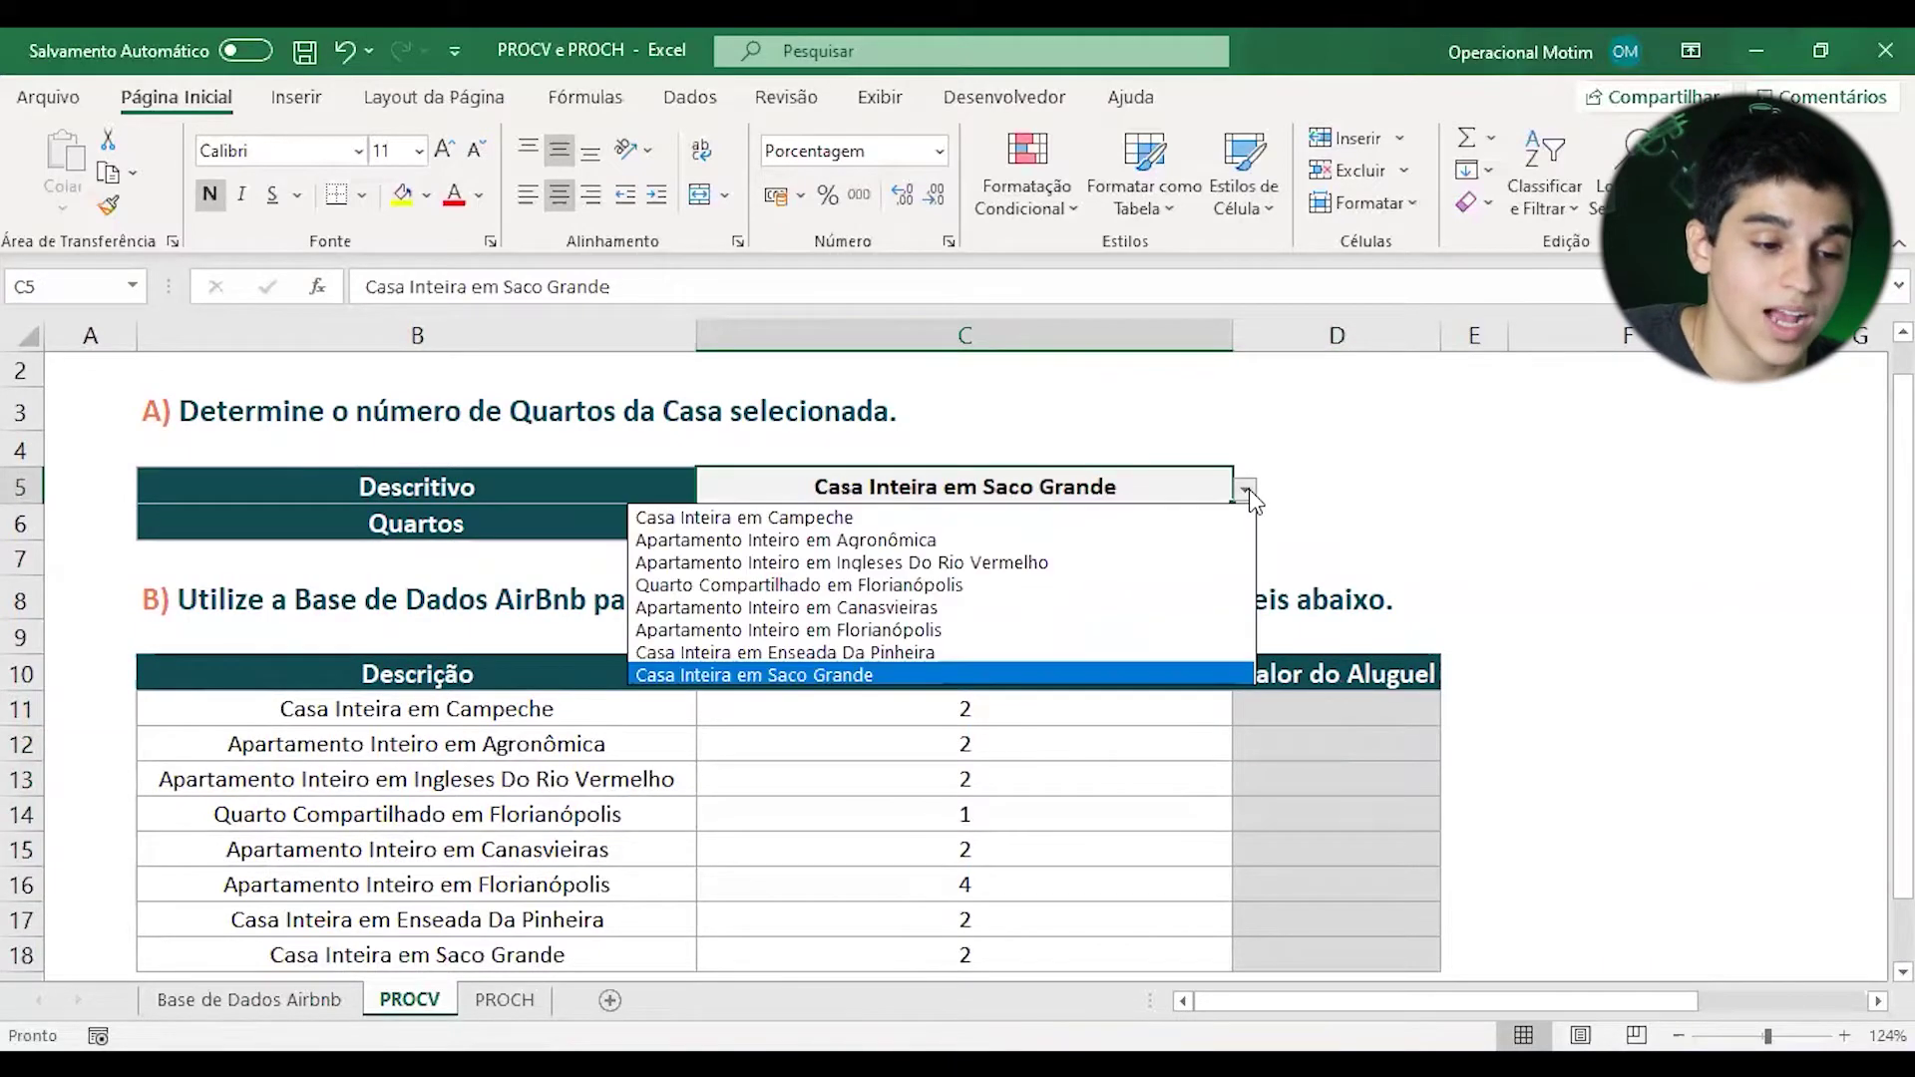
left_click(981, 539)
- Start a PROCV formula in the Quartos cell C6 with C5 as the lookup value
left_click(1011, 518)
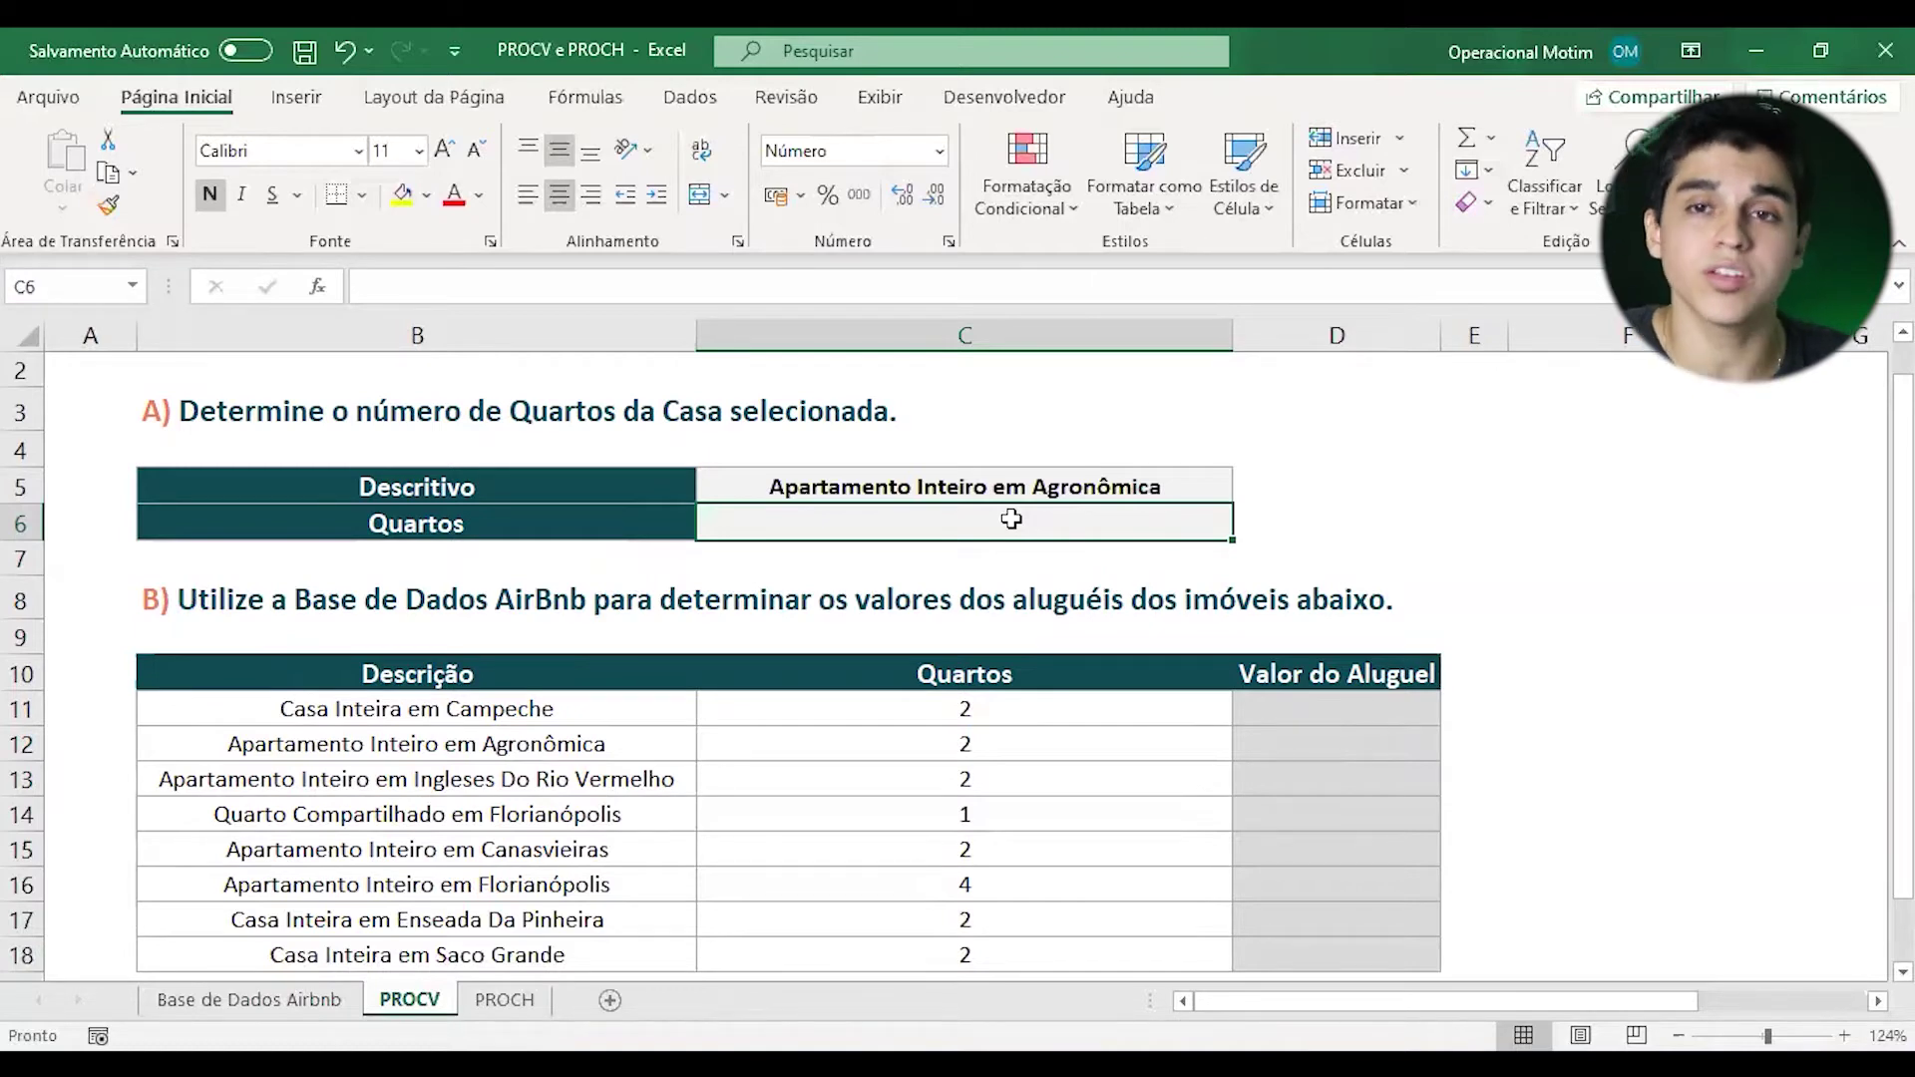
type("=")
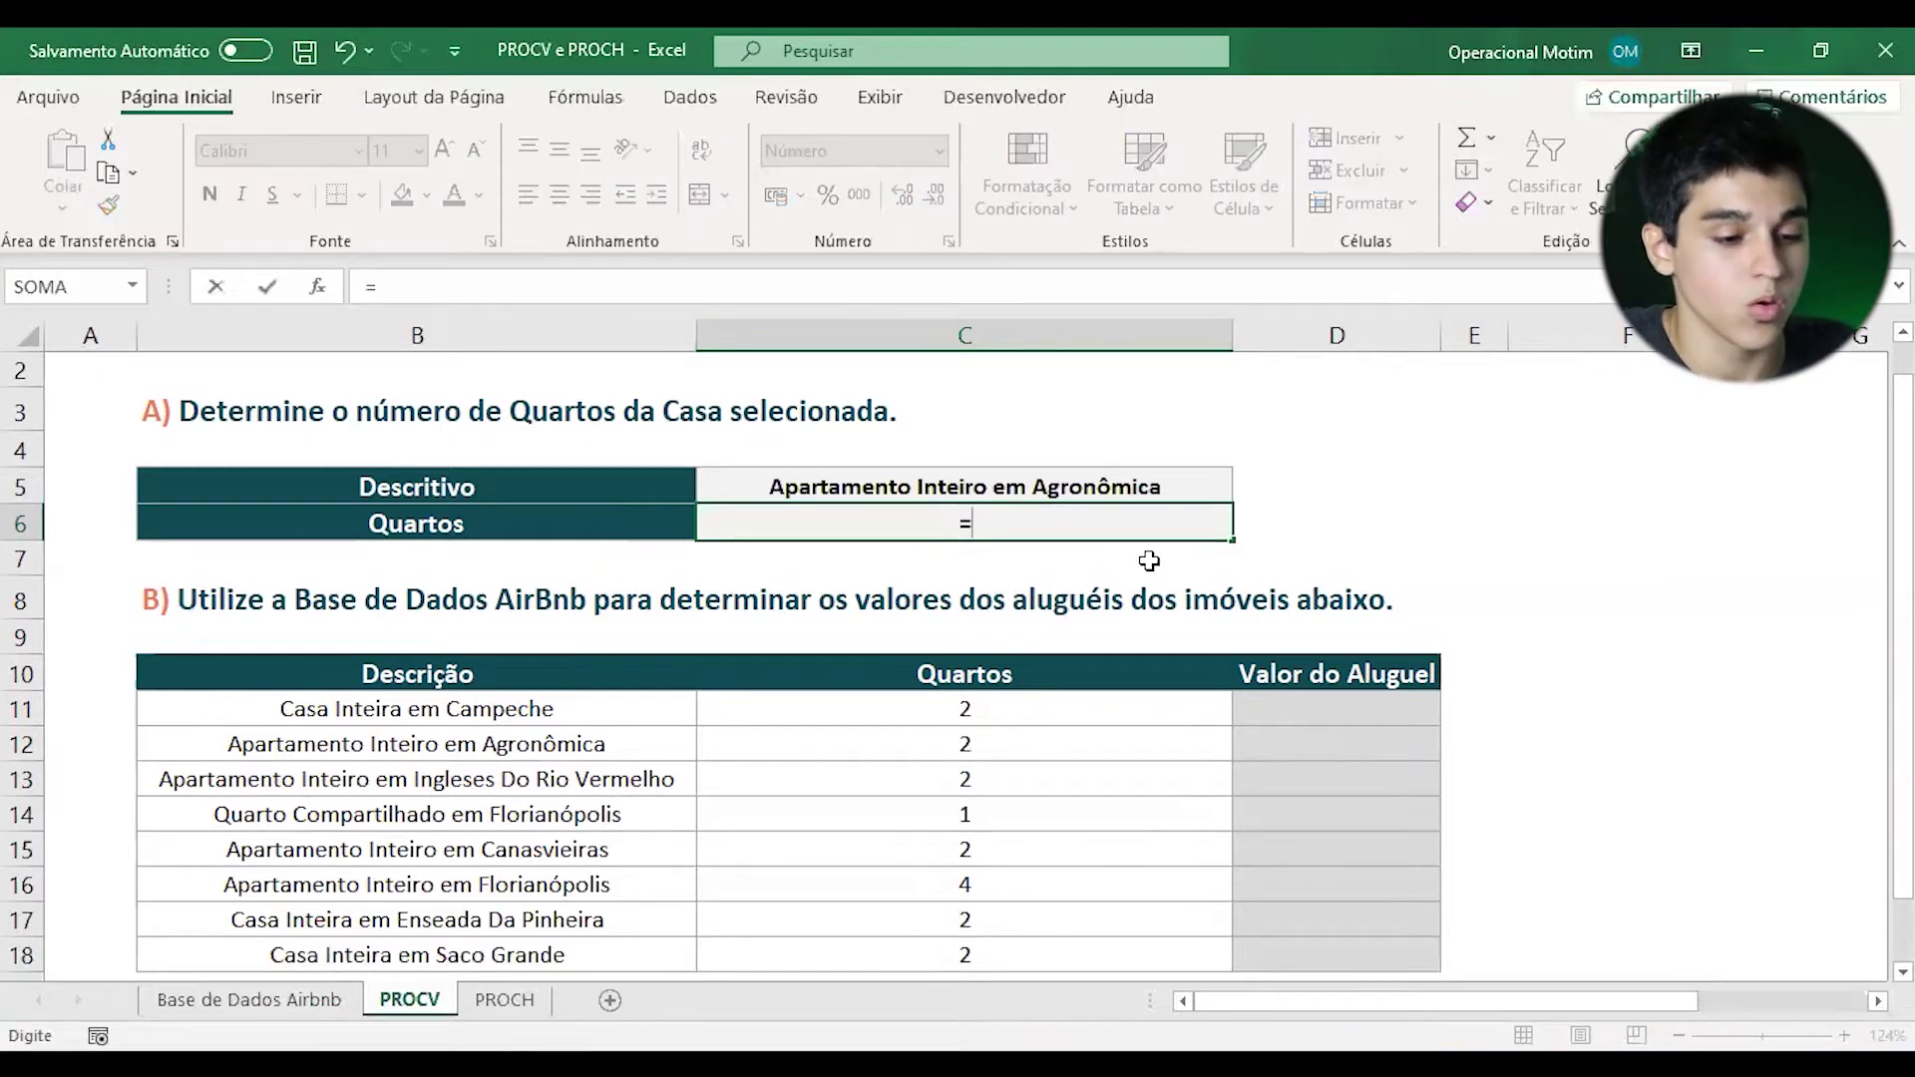
type("PROC")
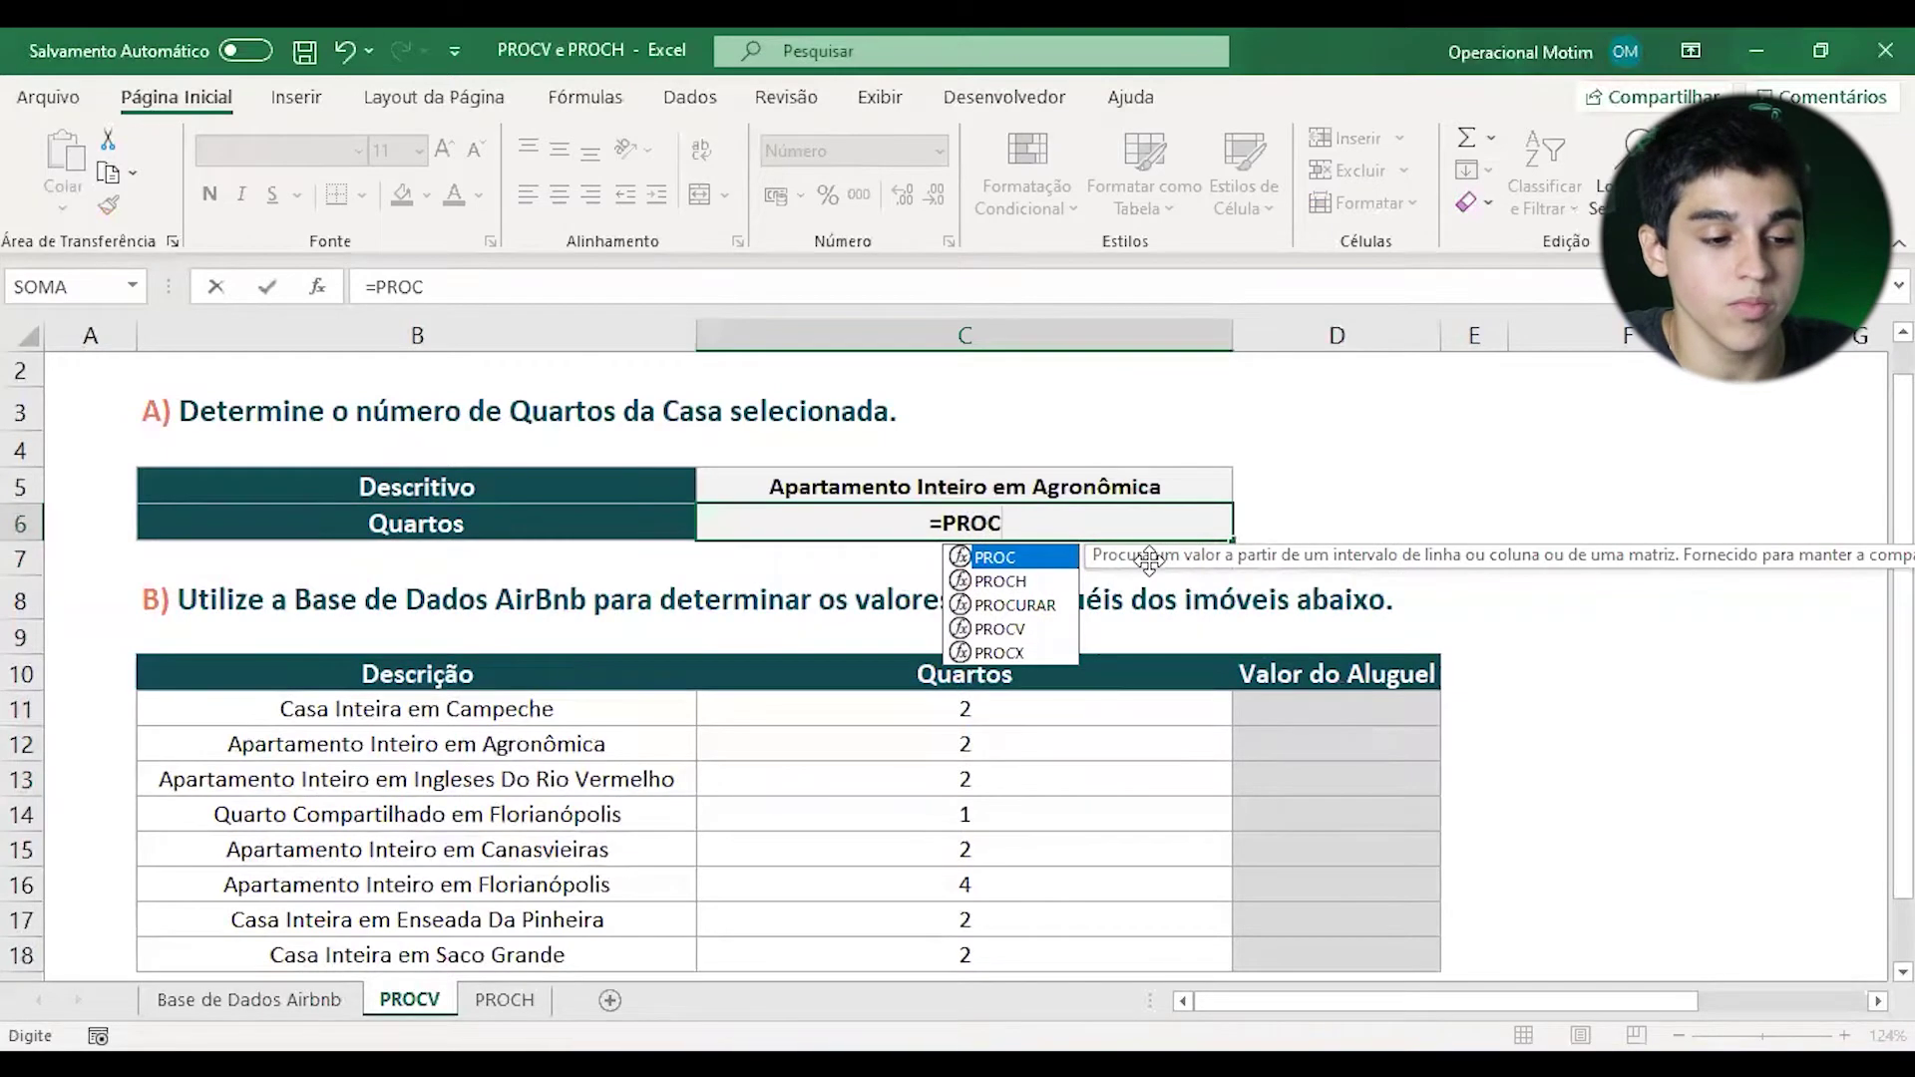
key("Down")
key("Down")
key("Down")
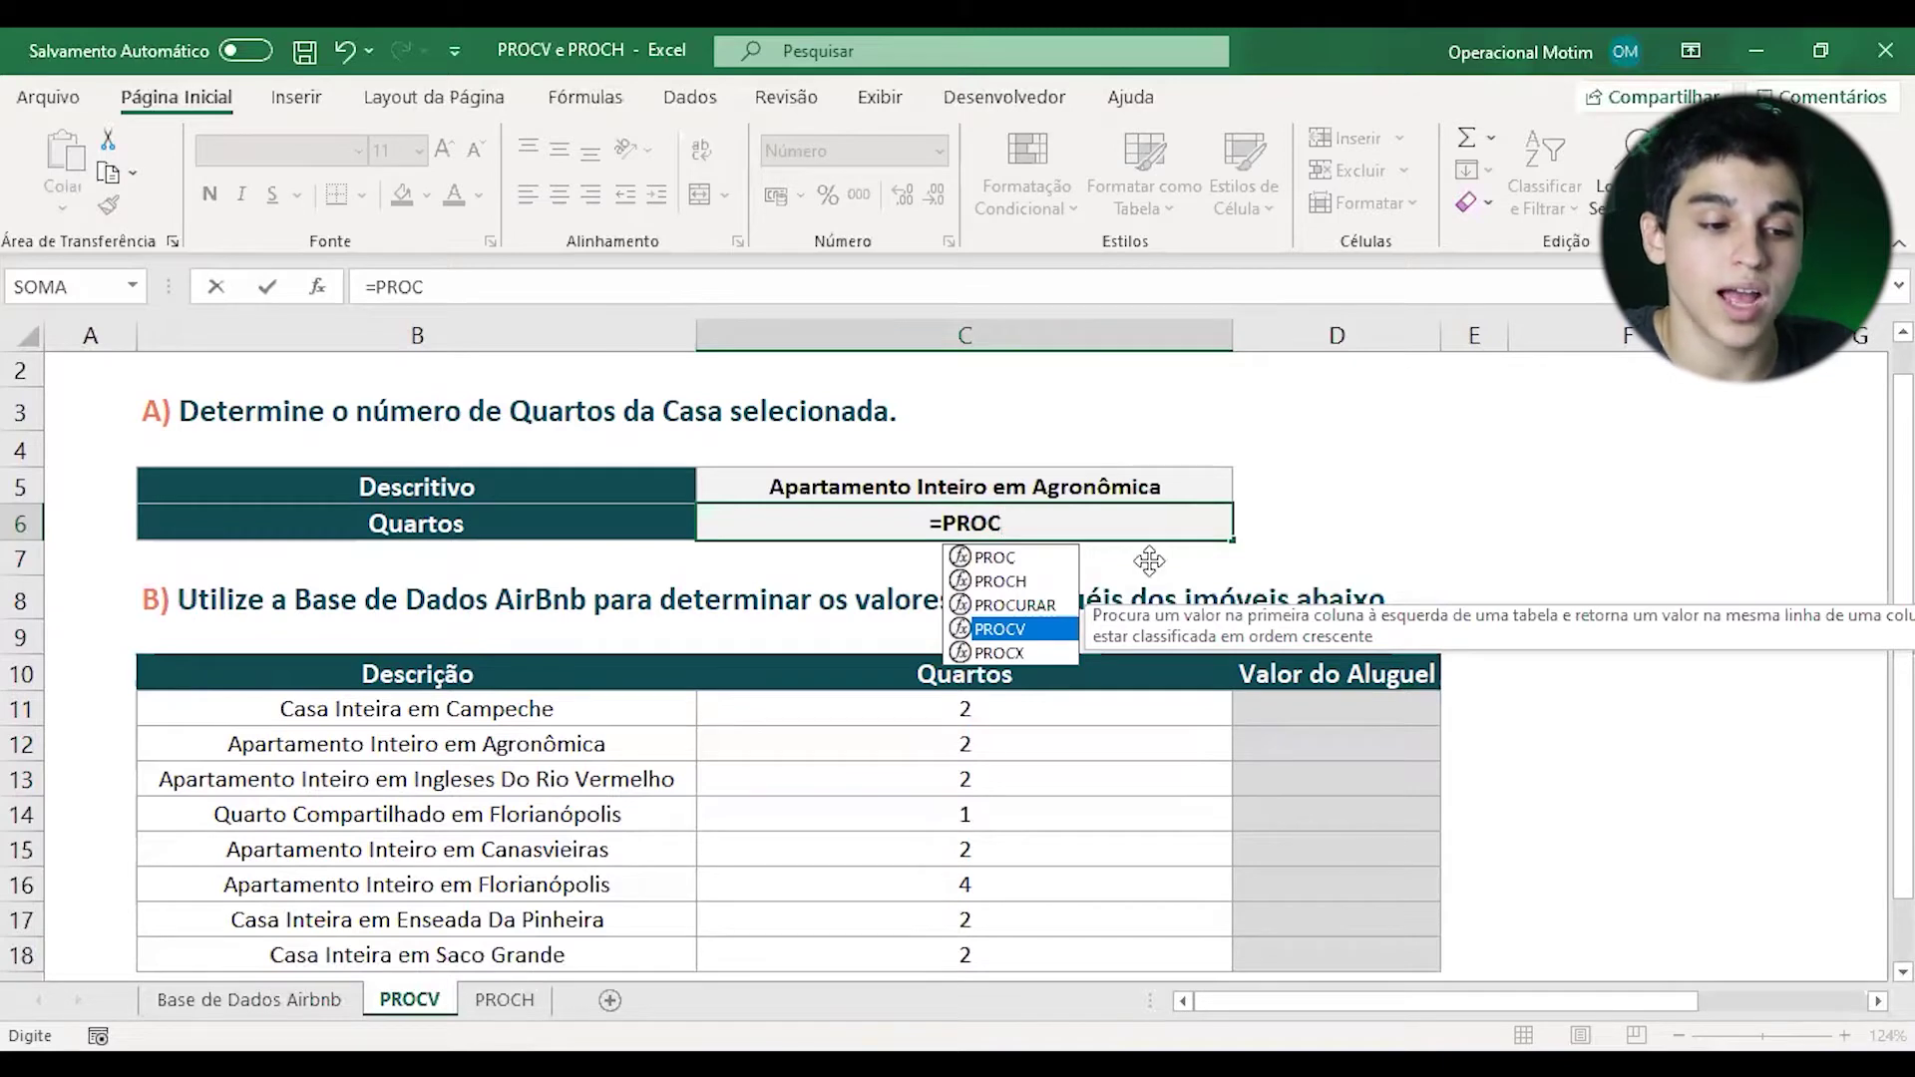
key("Tab")
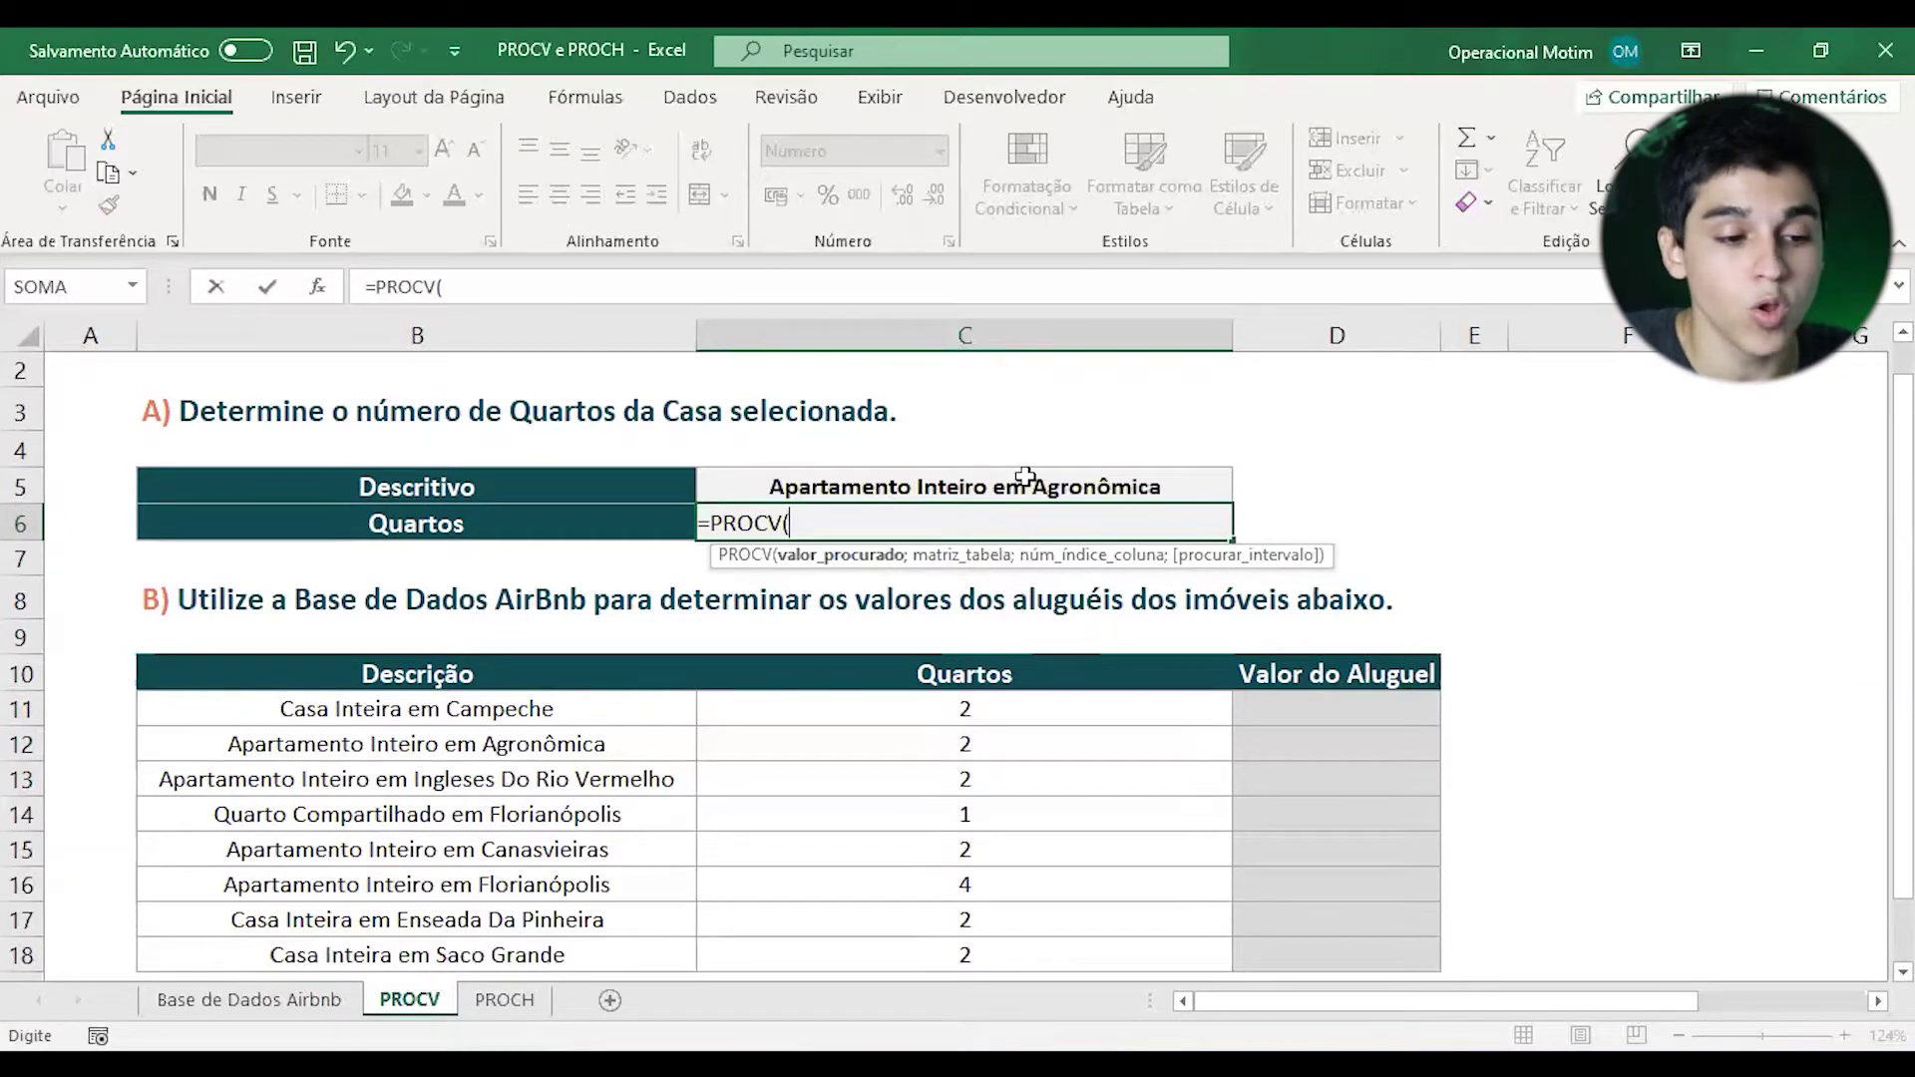
left_click(997, 487)
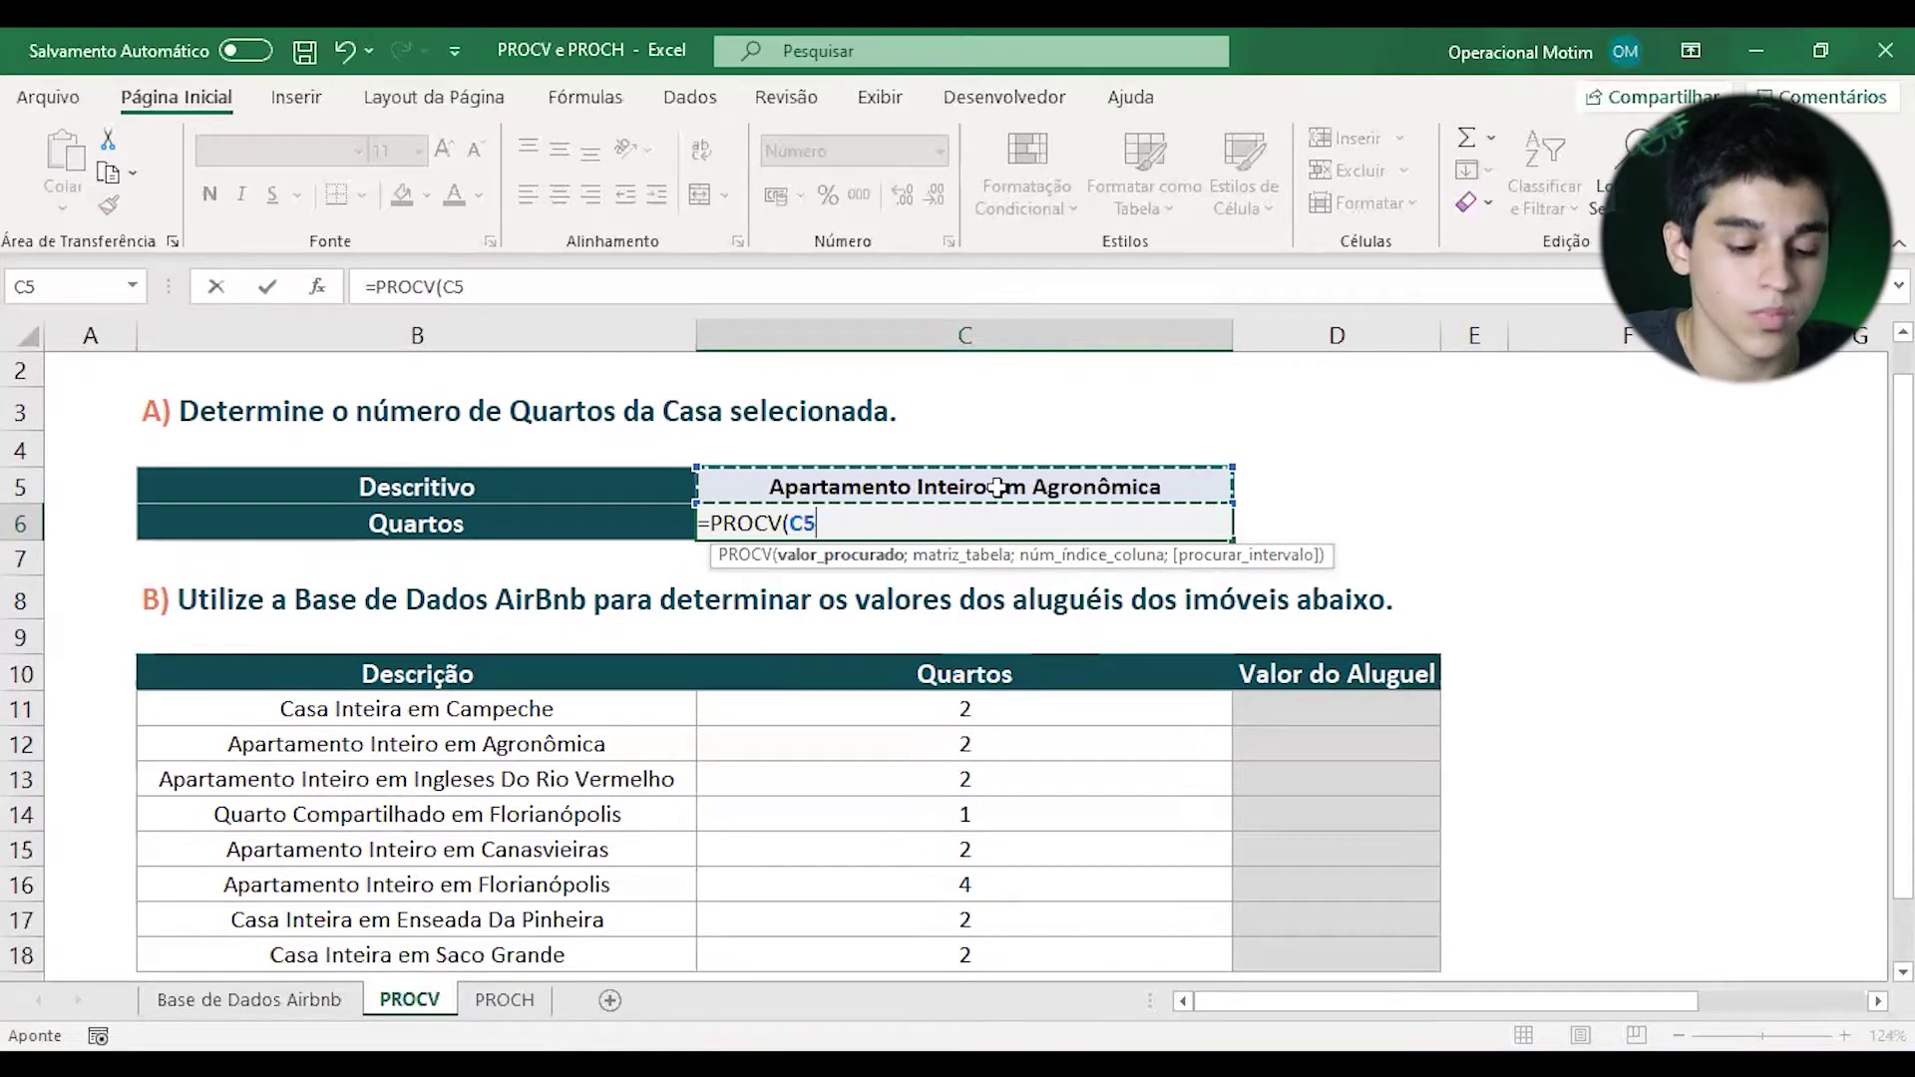
type(";")
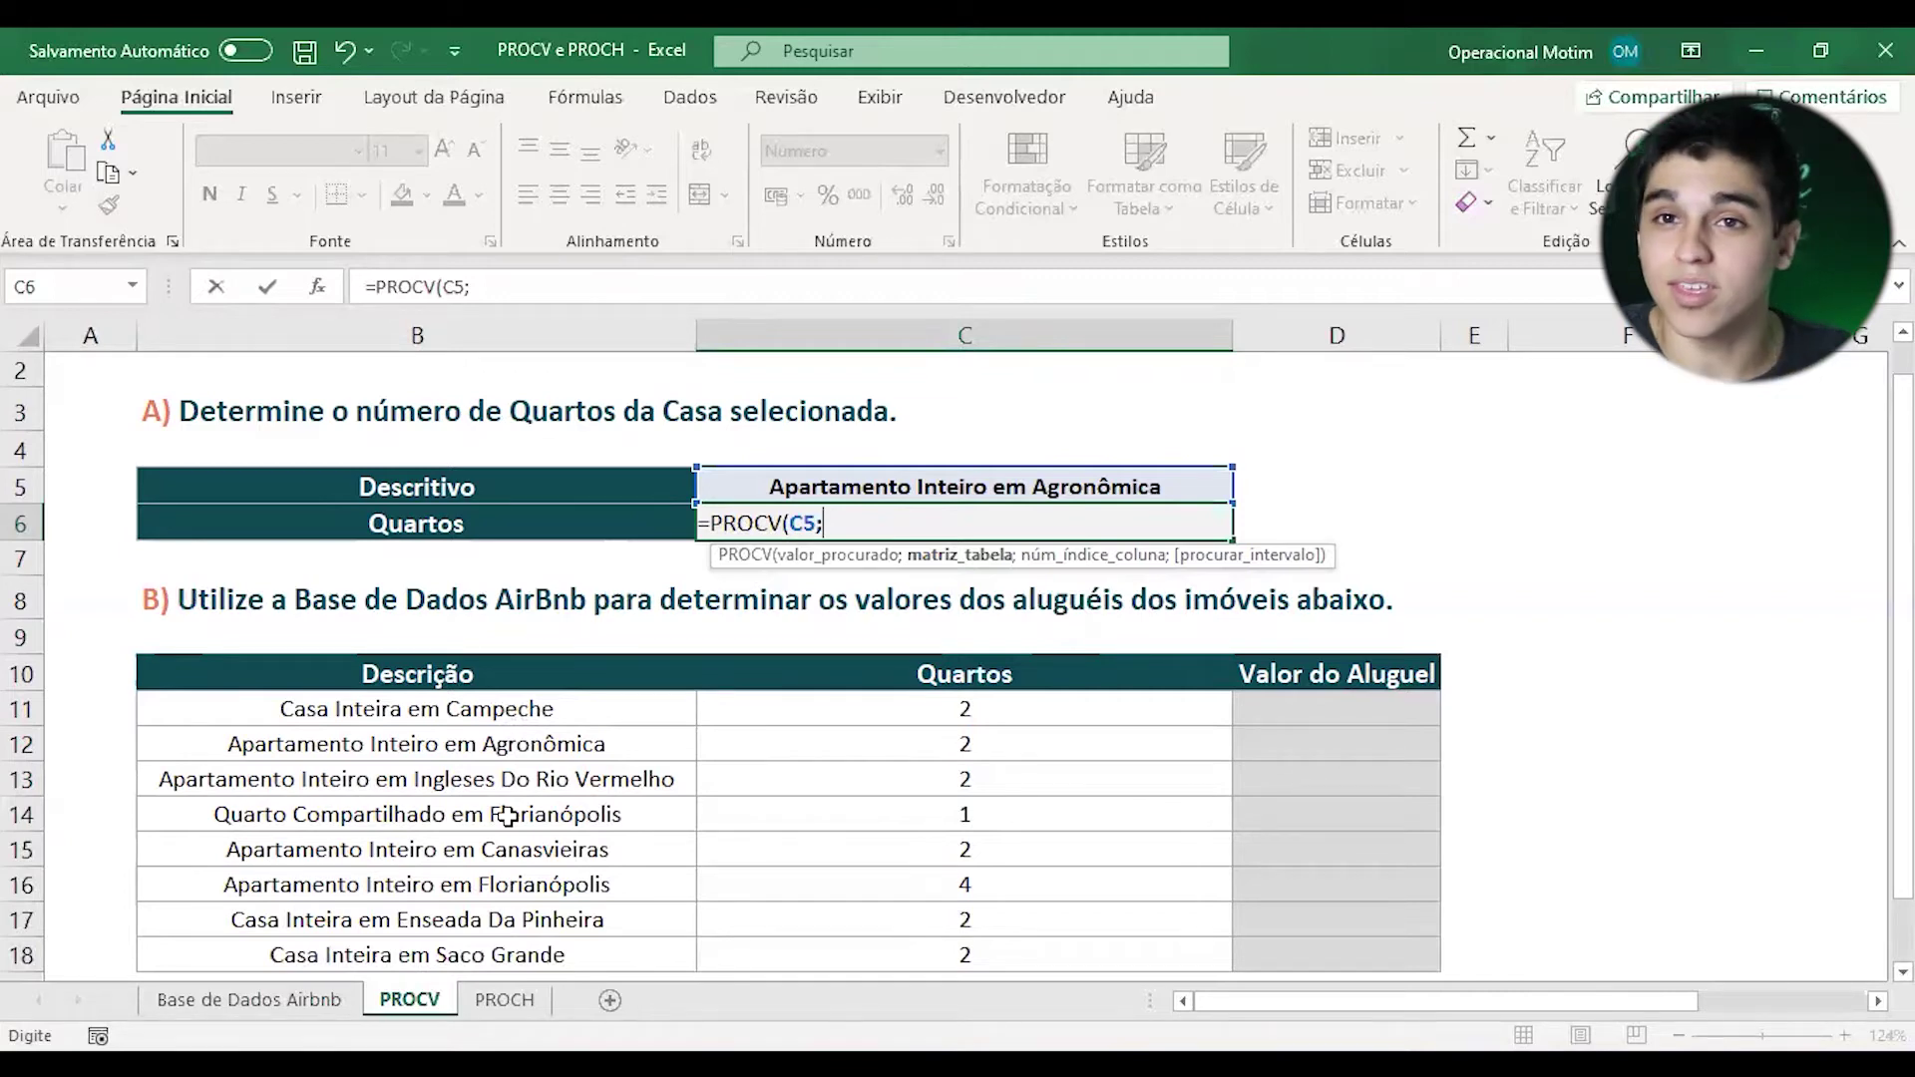
- Set the formula's table array to B11:C18, covering the Descrição and Quartos columns of exercise B
left_click_drag(453, 725, 1521, 842)
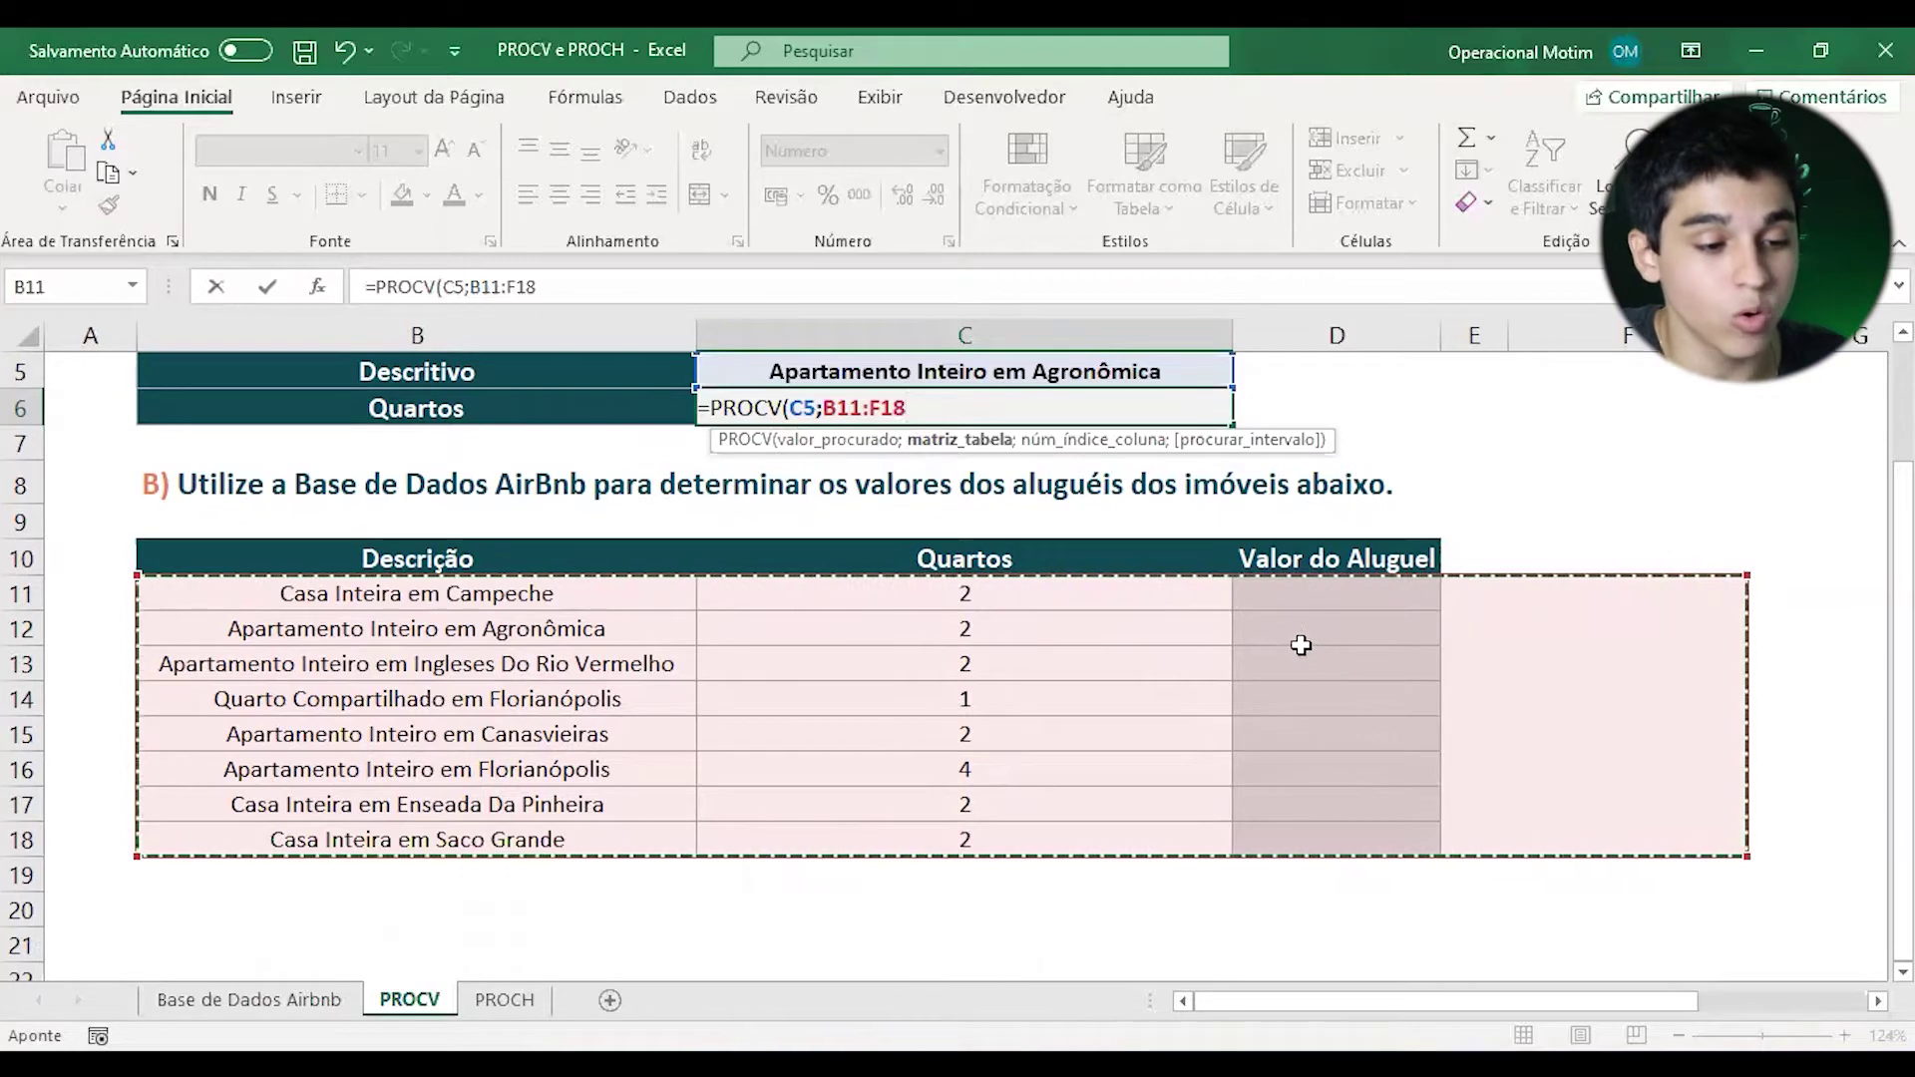
left_click_drag(609, 597, 870, 833)
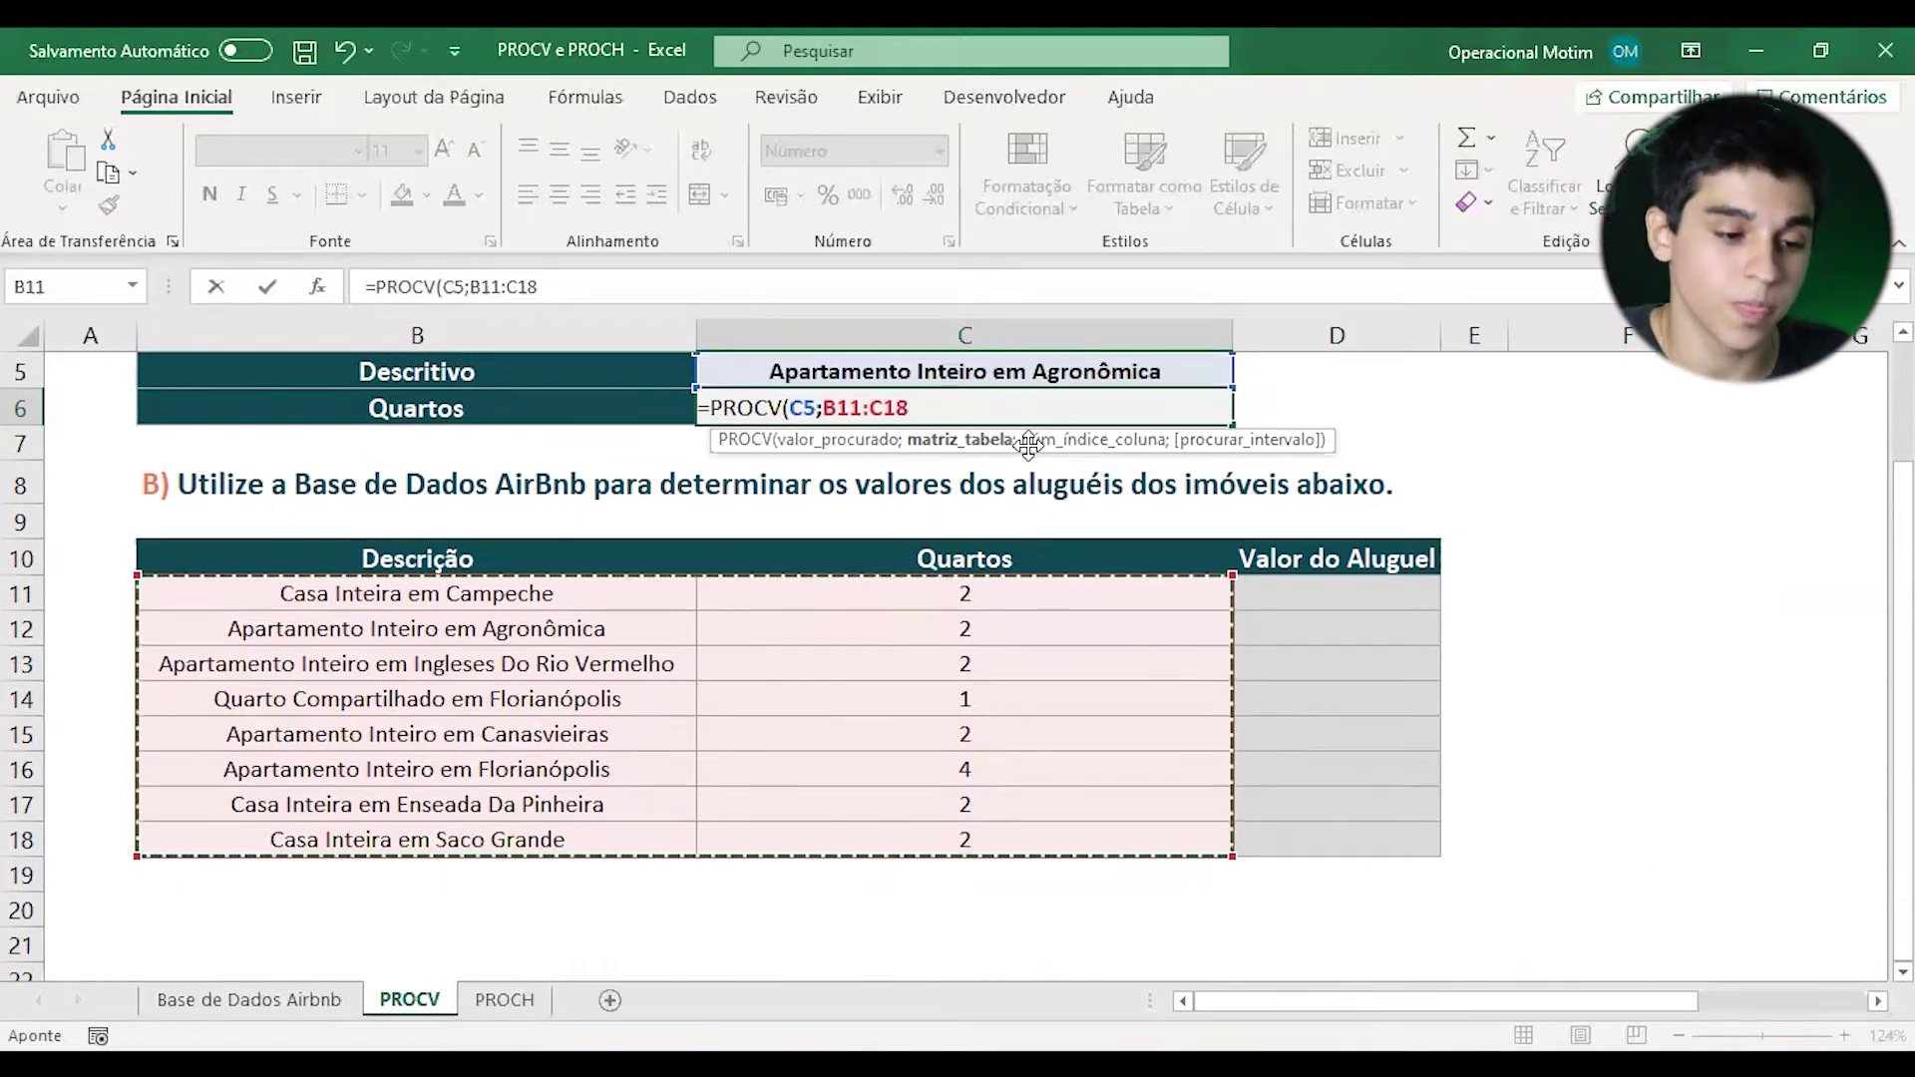
type(";")
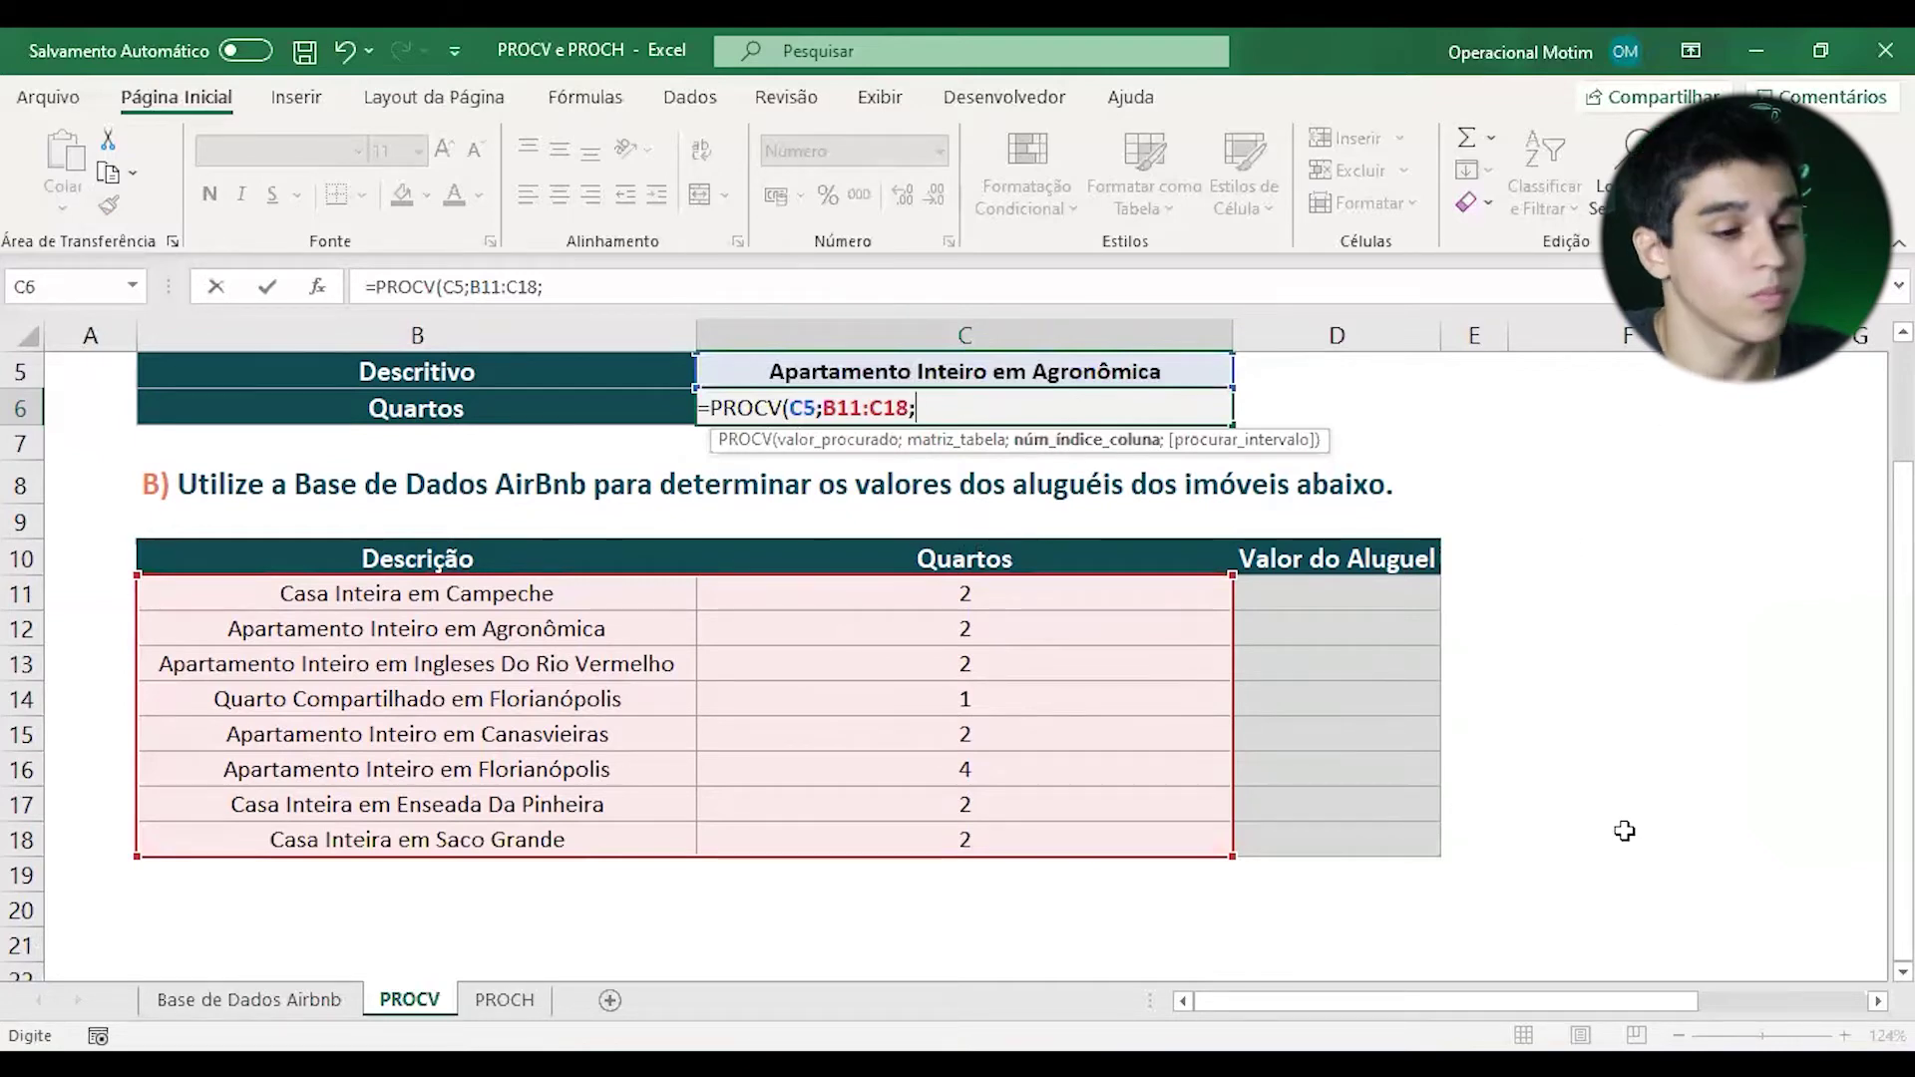
- Complete the C6 formula with column index 2 and exact match FALSO, and enter it
type("2")
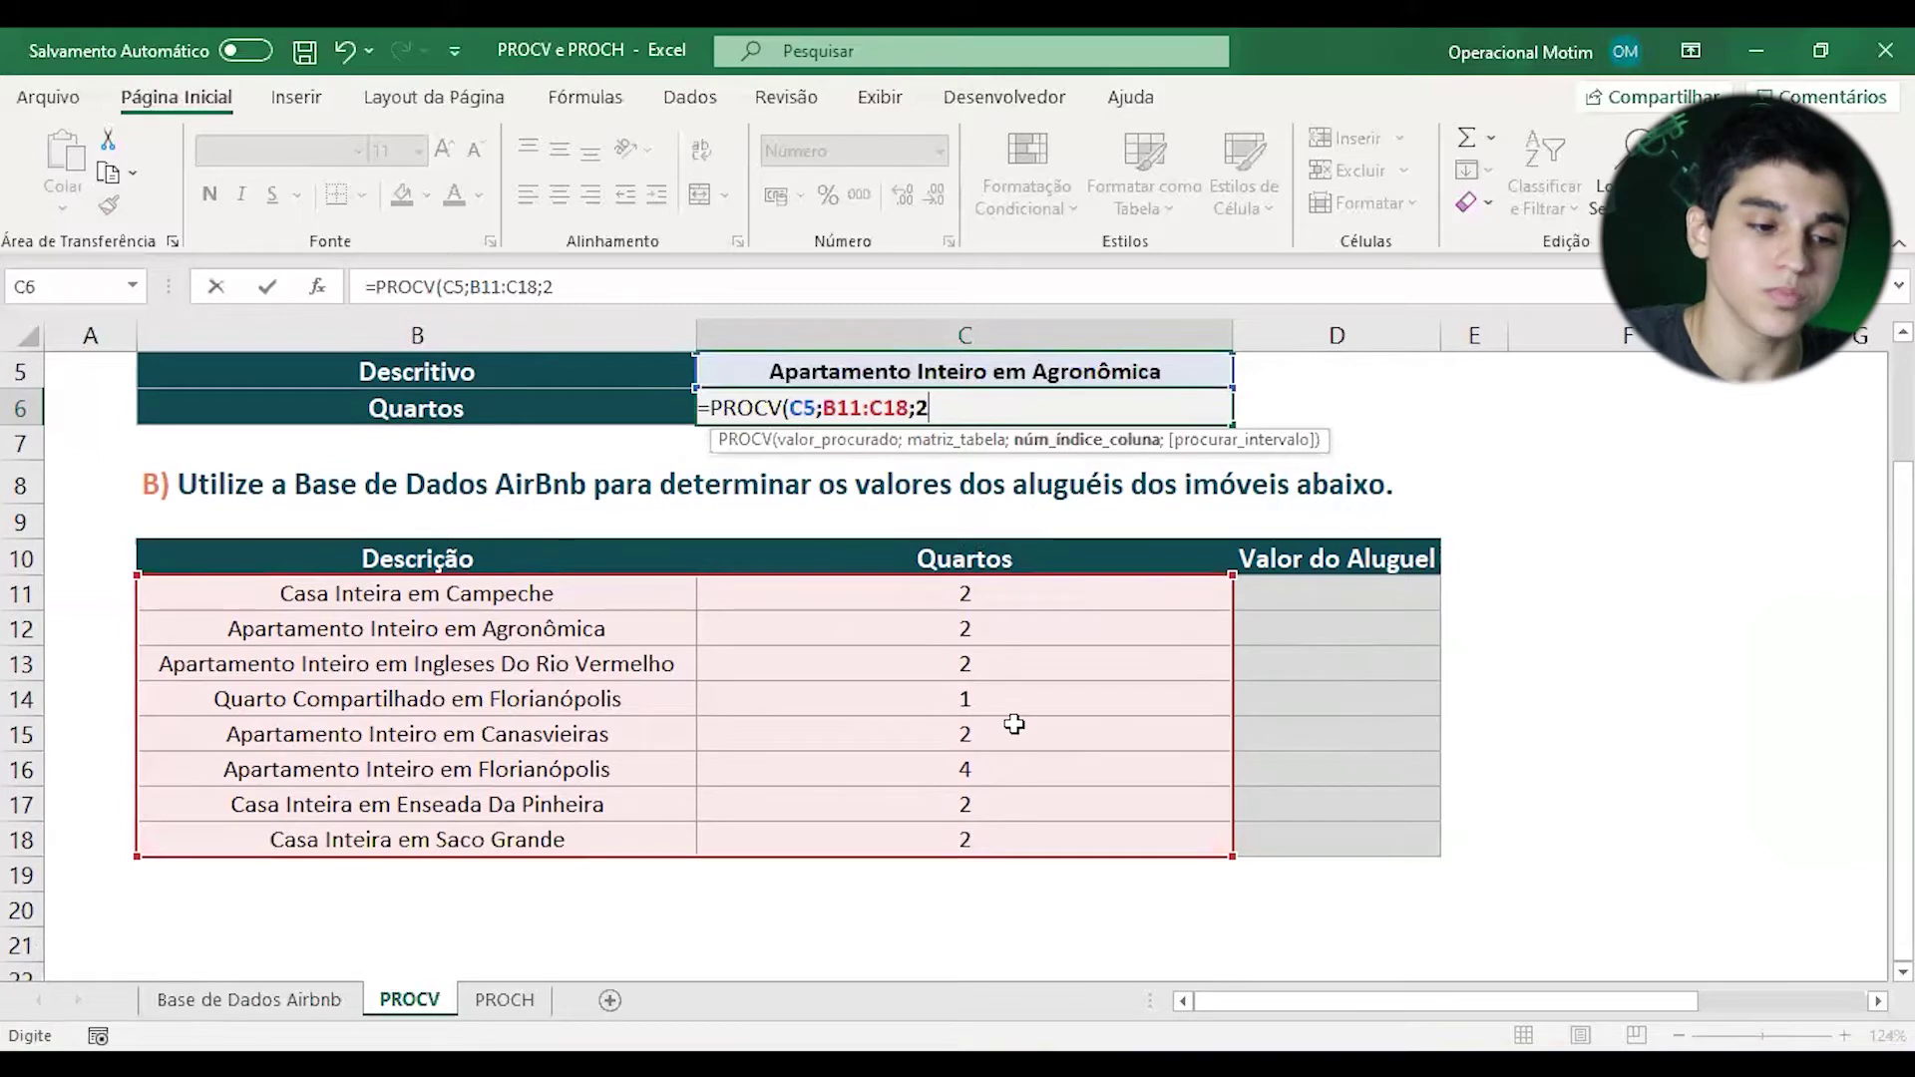
type(";")
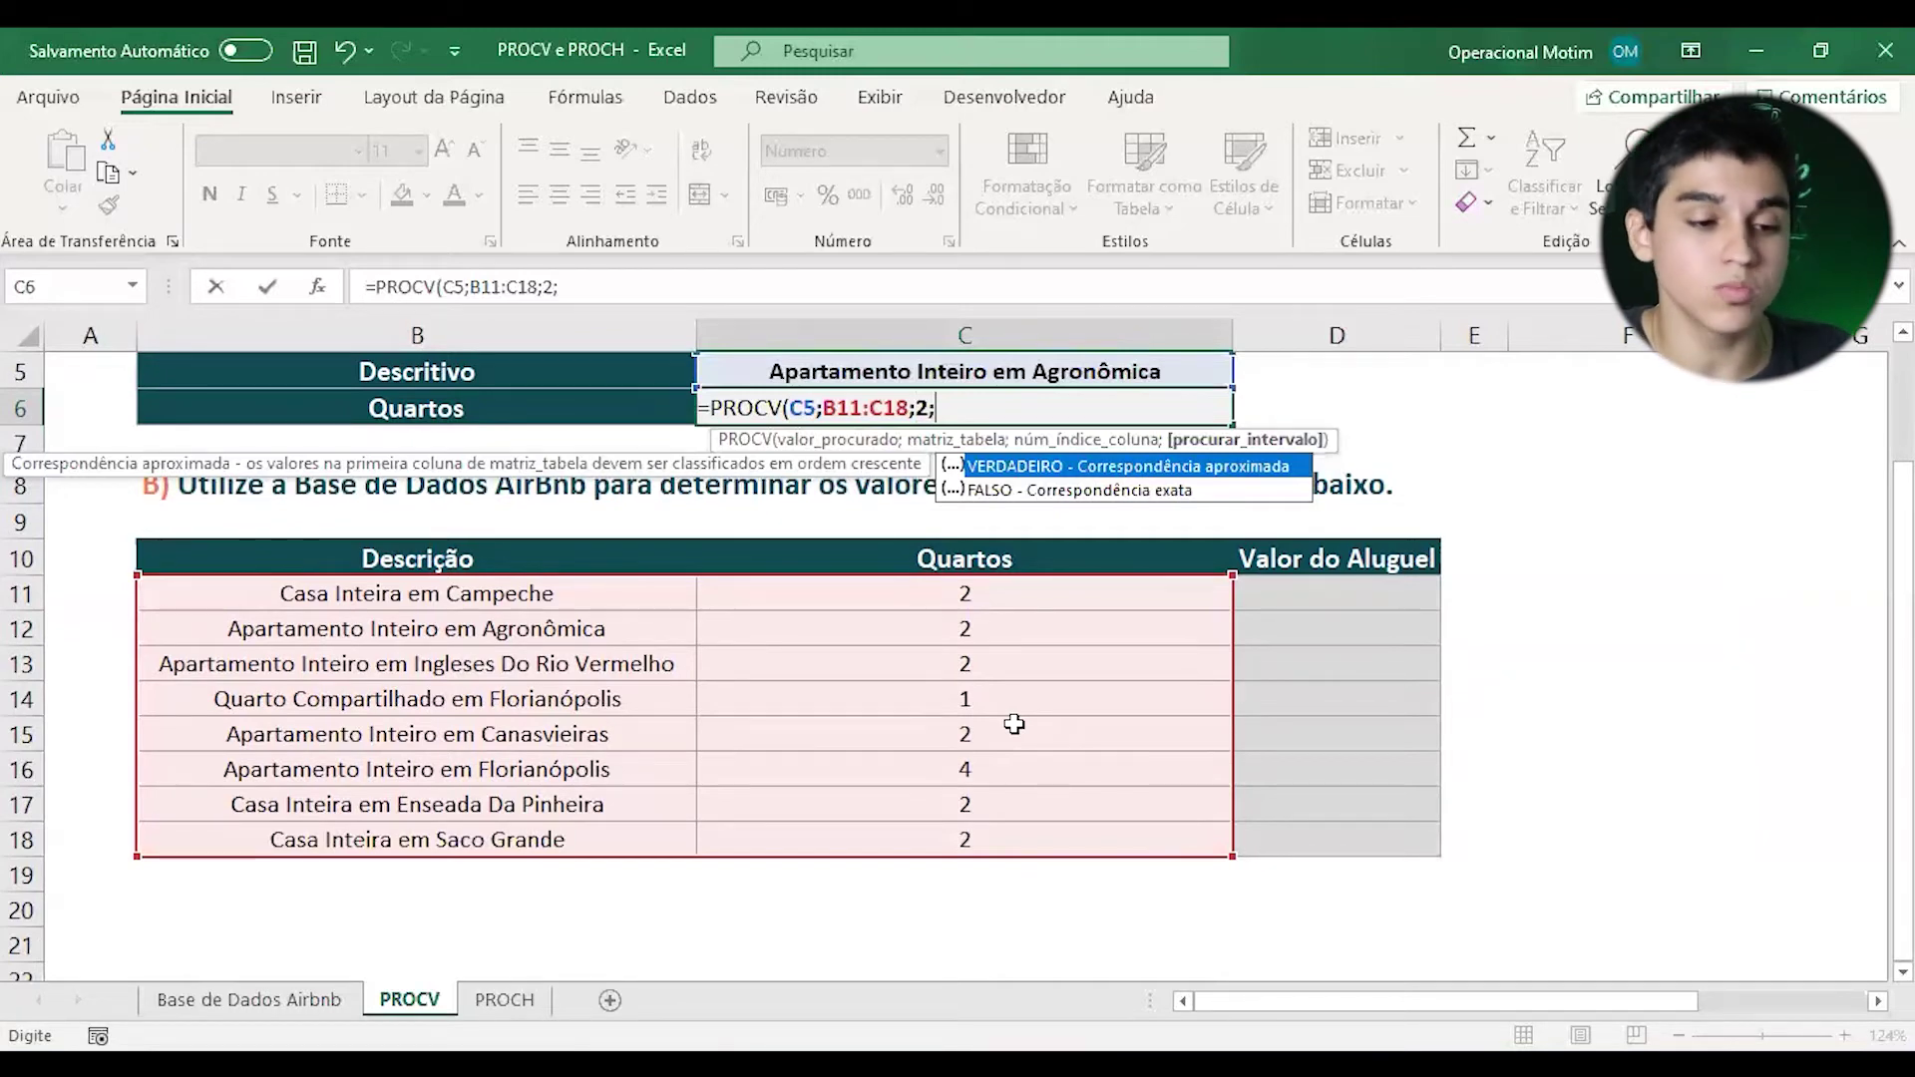
key("Down")
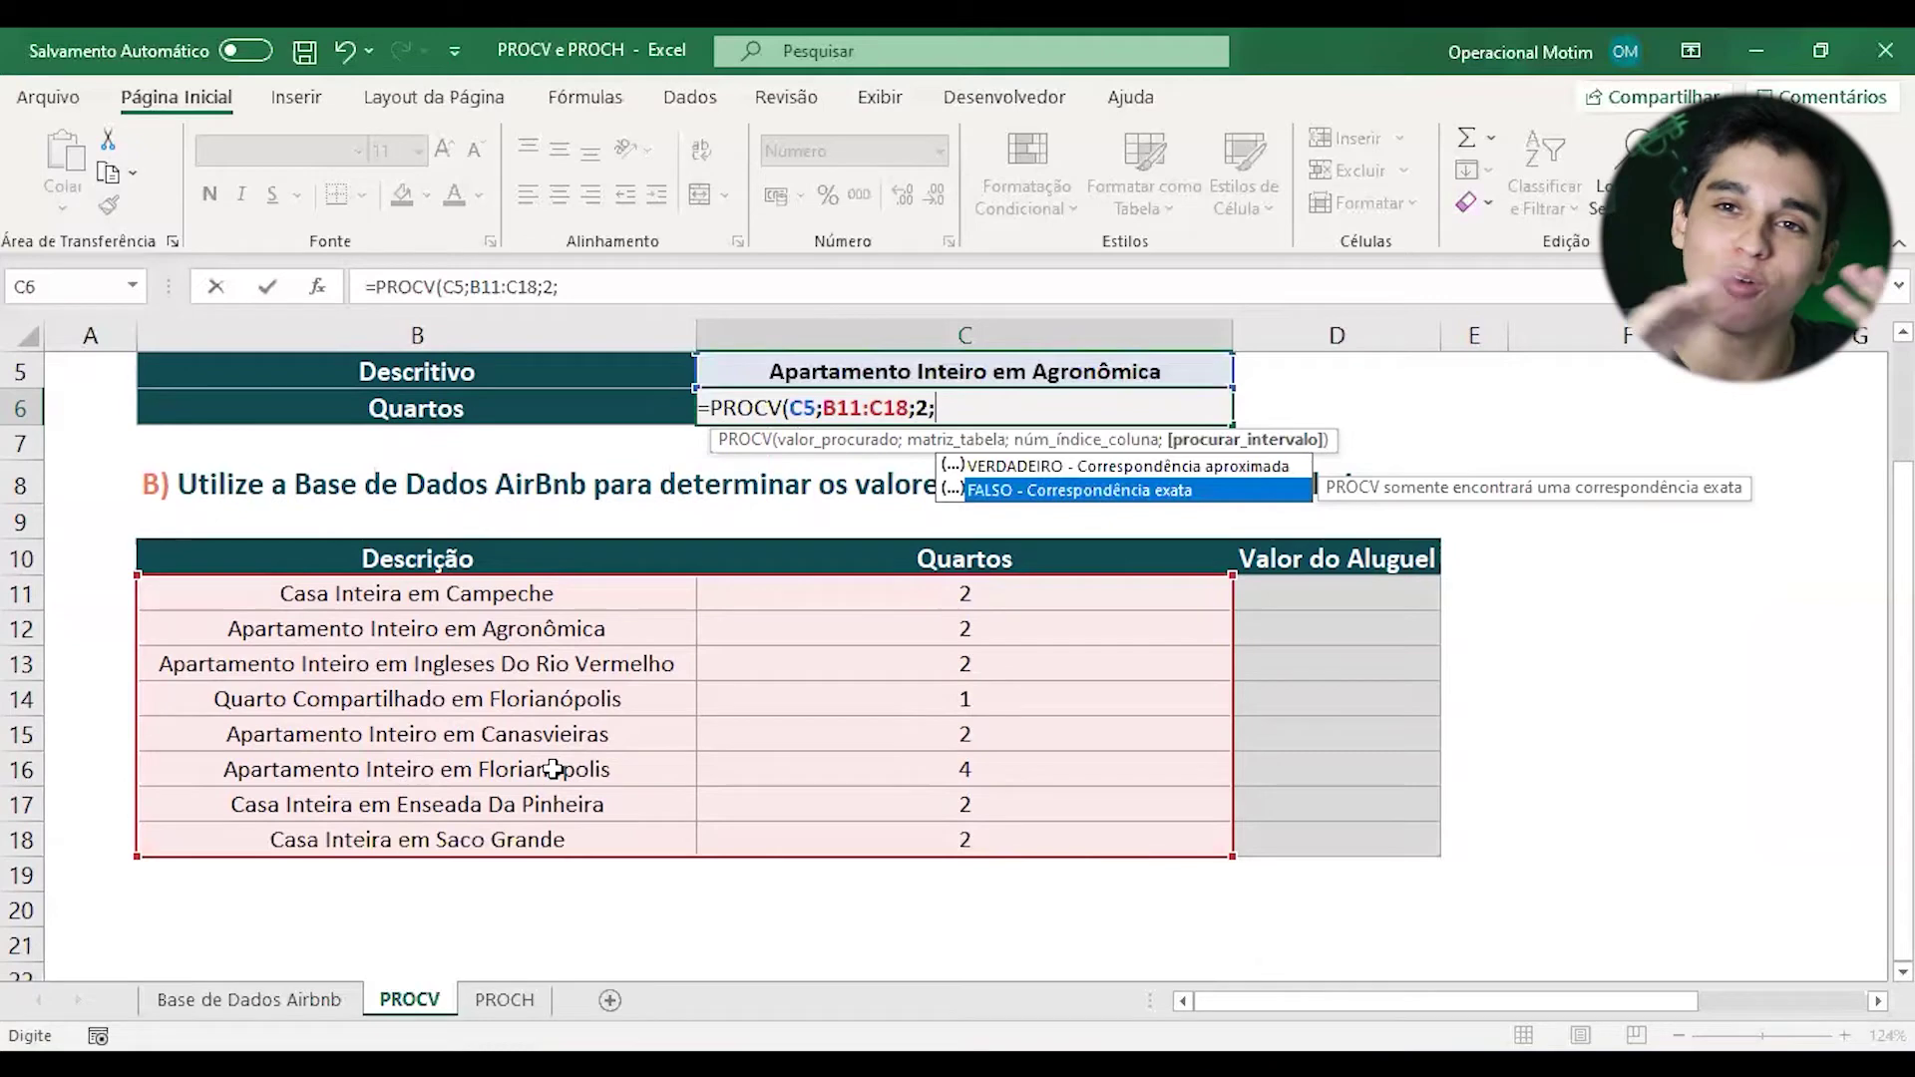
key("Tab")
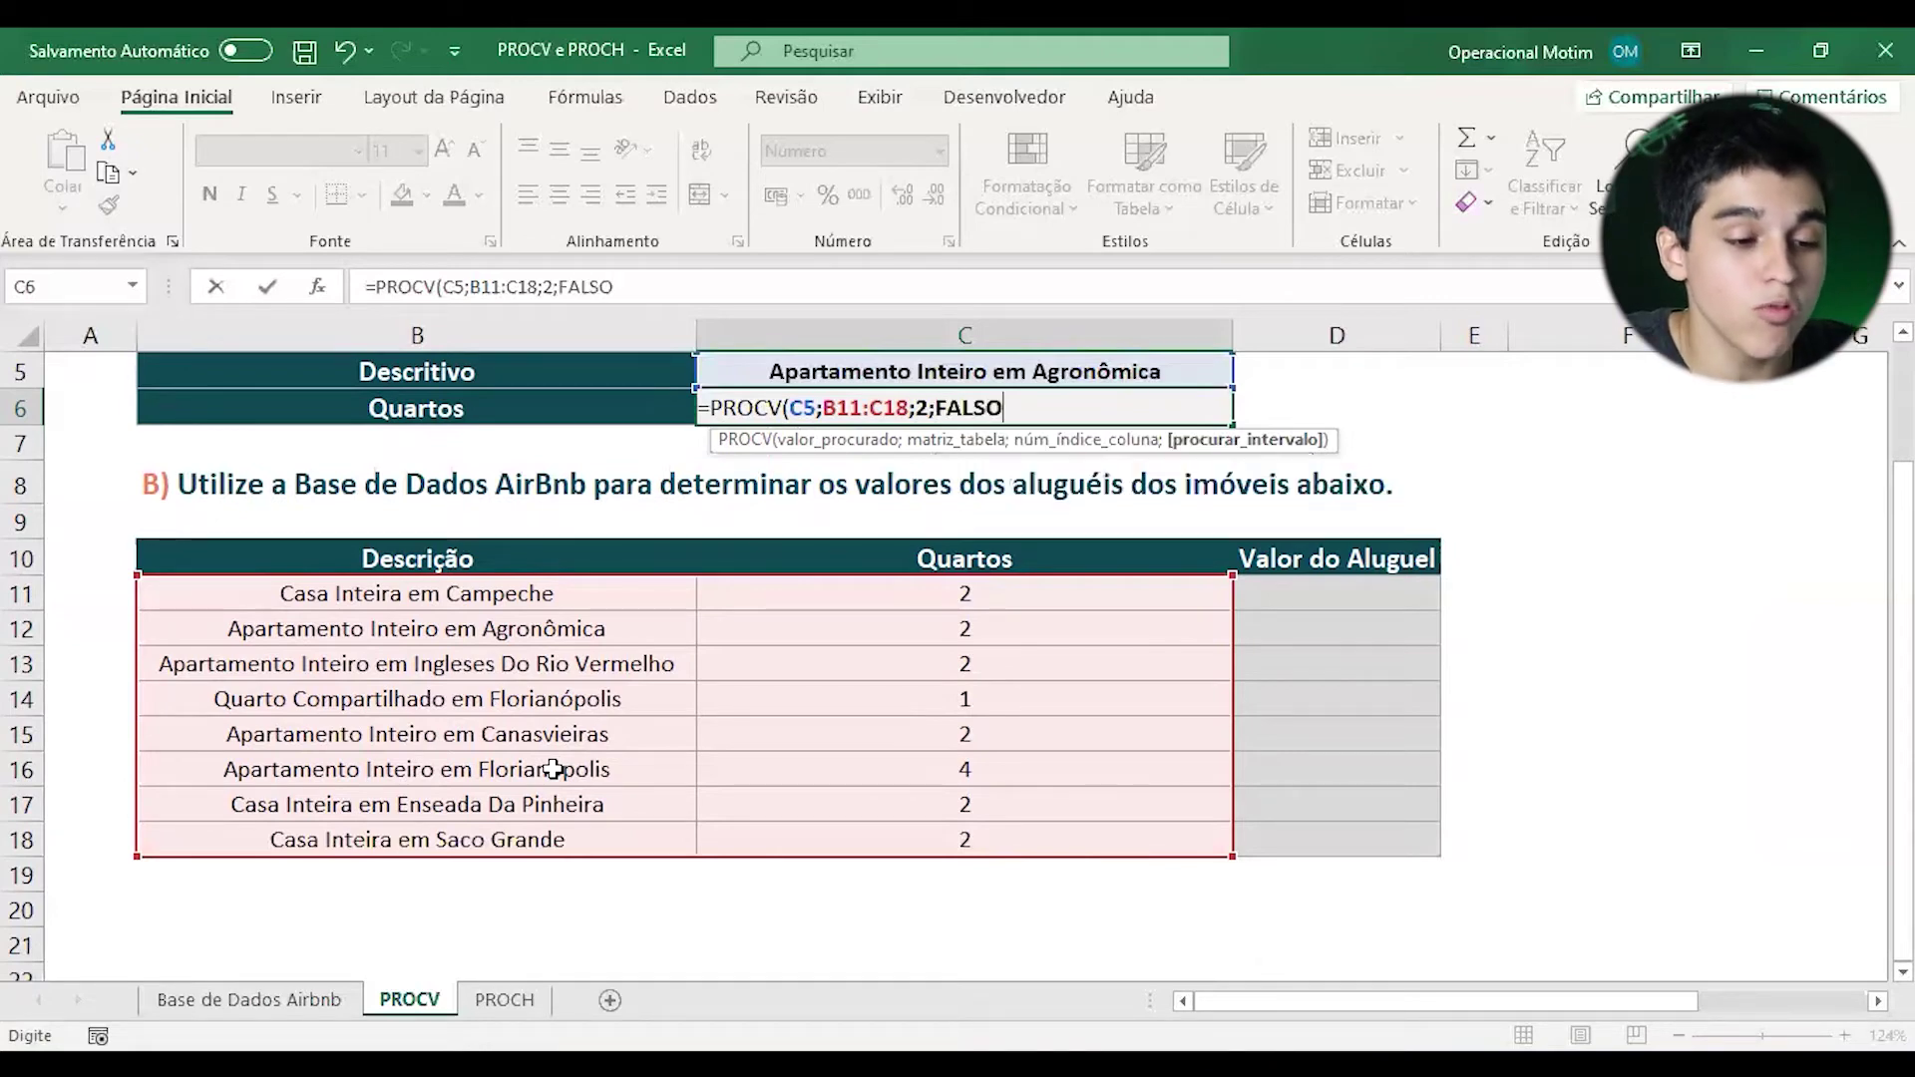
type(")")
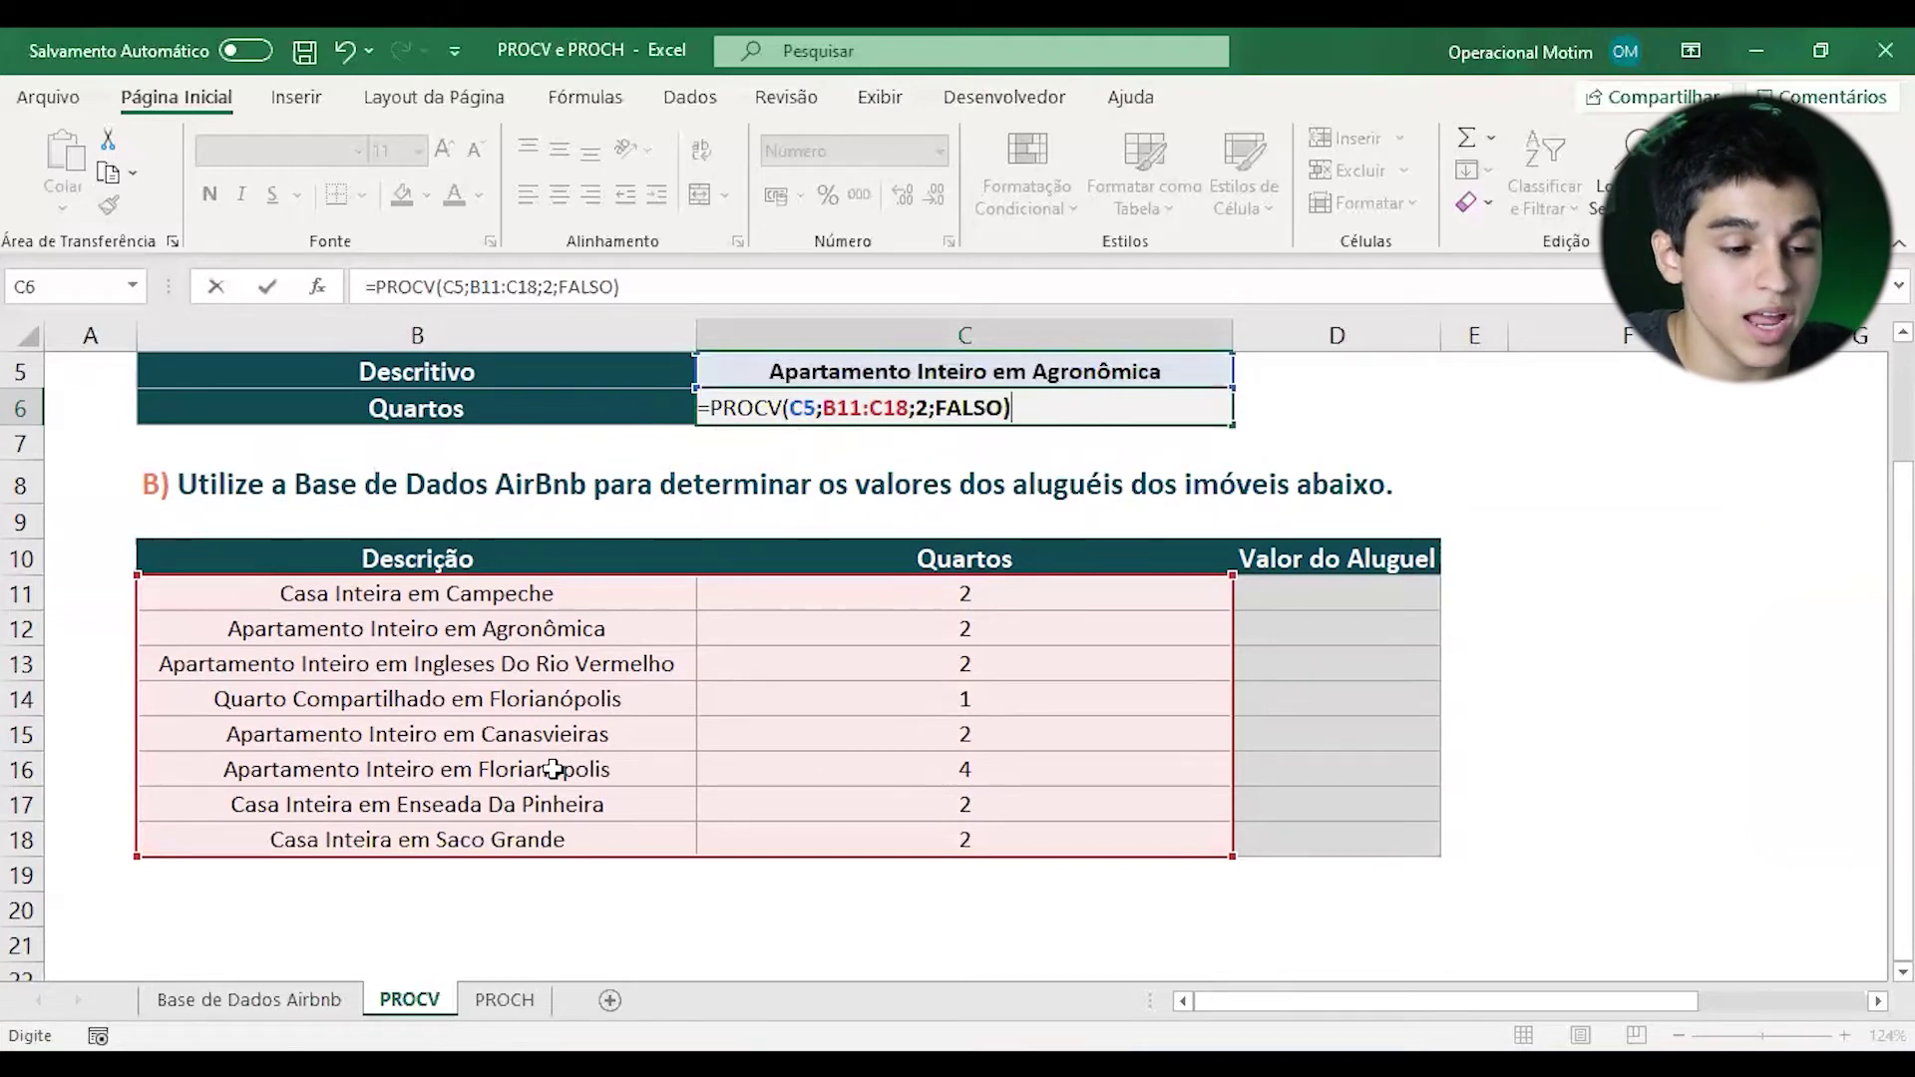
key("Return")
key("Up")
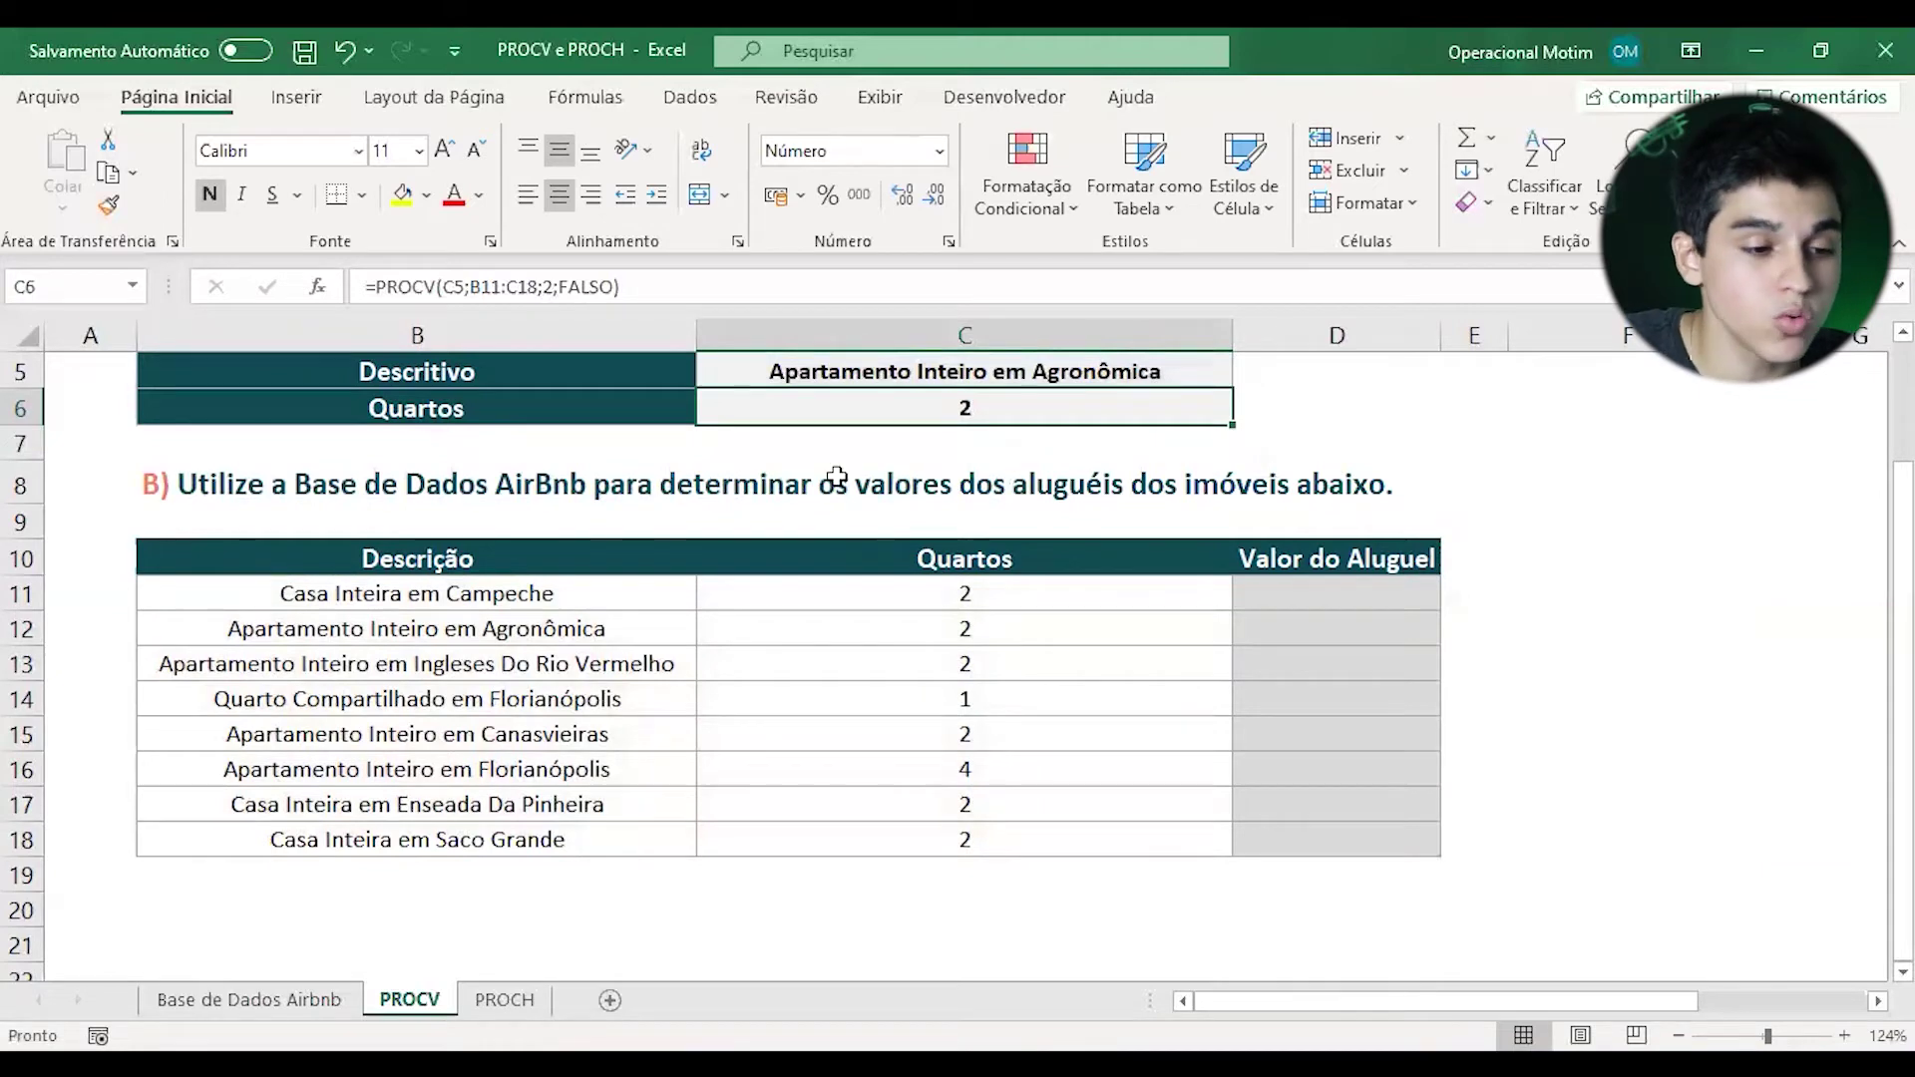
- Choose Apartamento Inteiro em Florianópolis as the Descritivo in C5 and check the Quartos result in C6
left_click(1115, 375)
left_click(1246, 376)
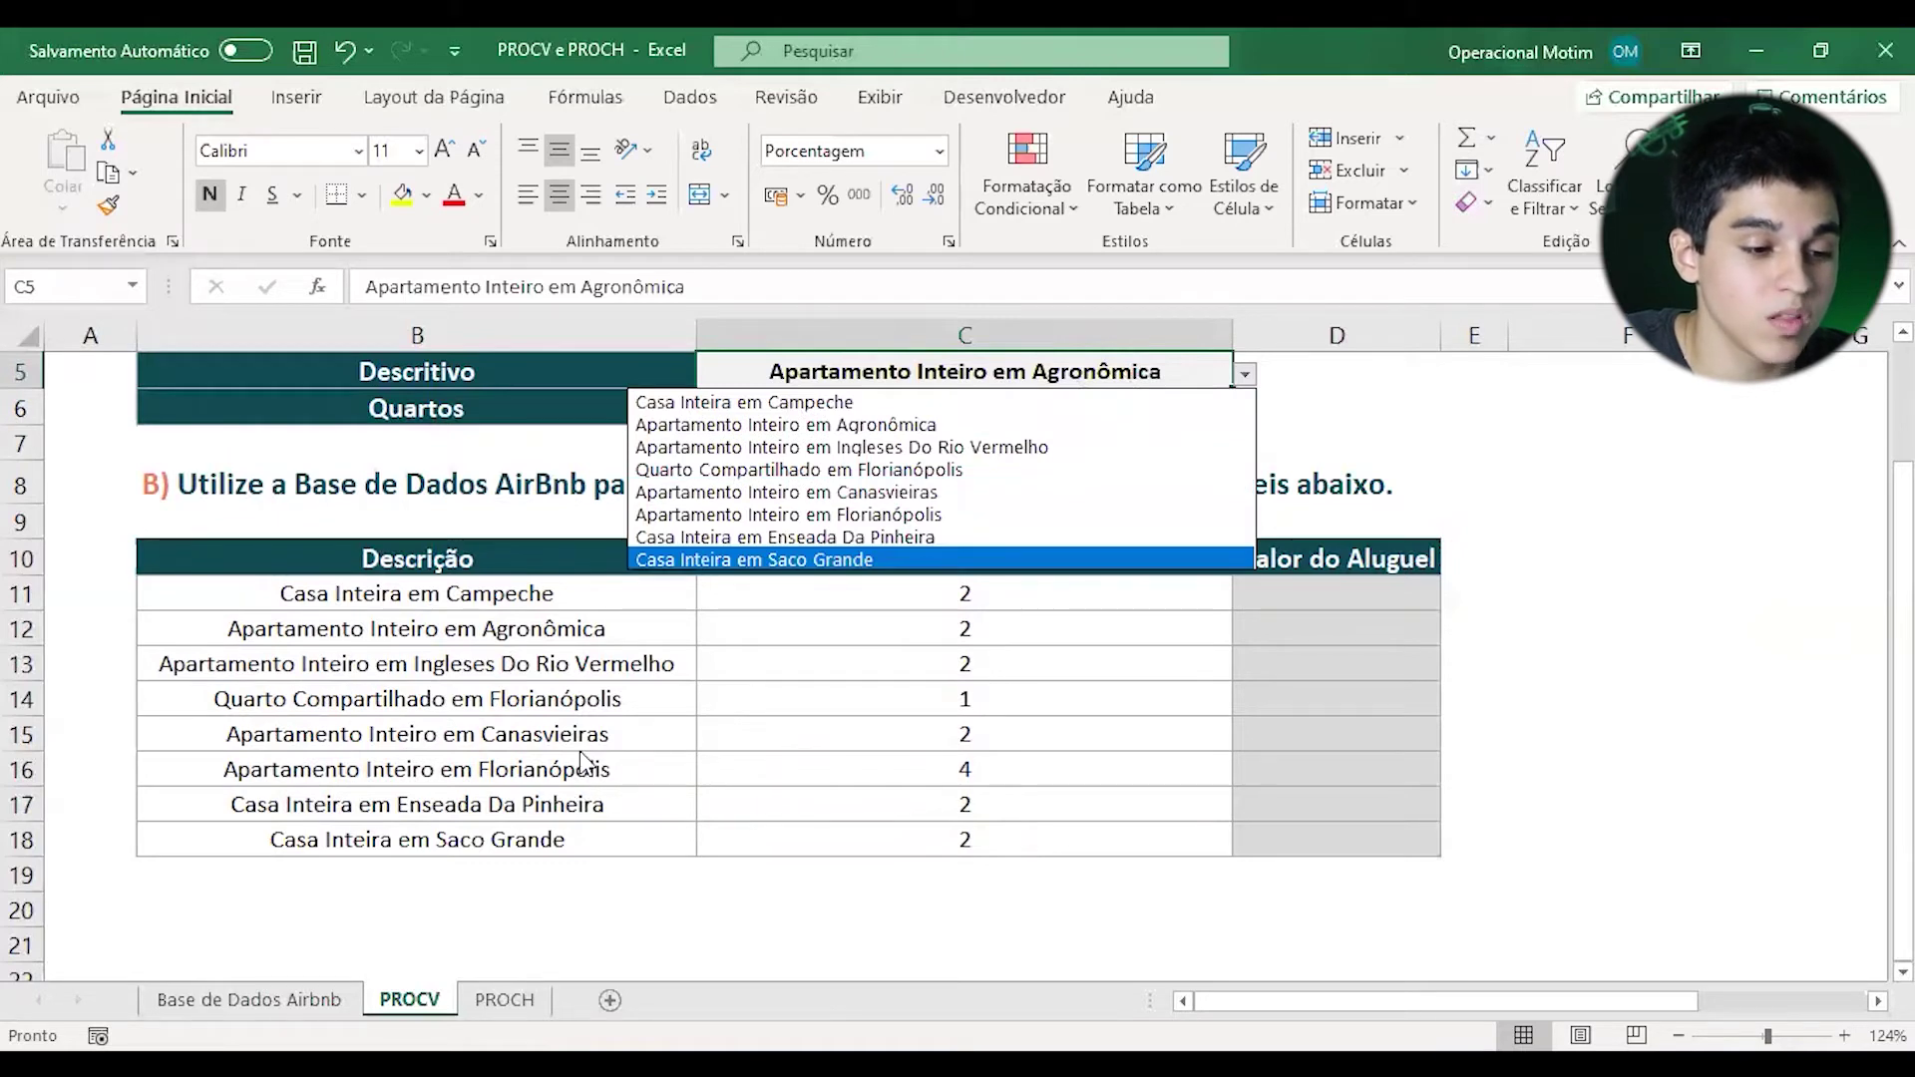
left_click(918, 514)
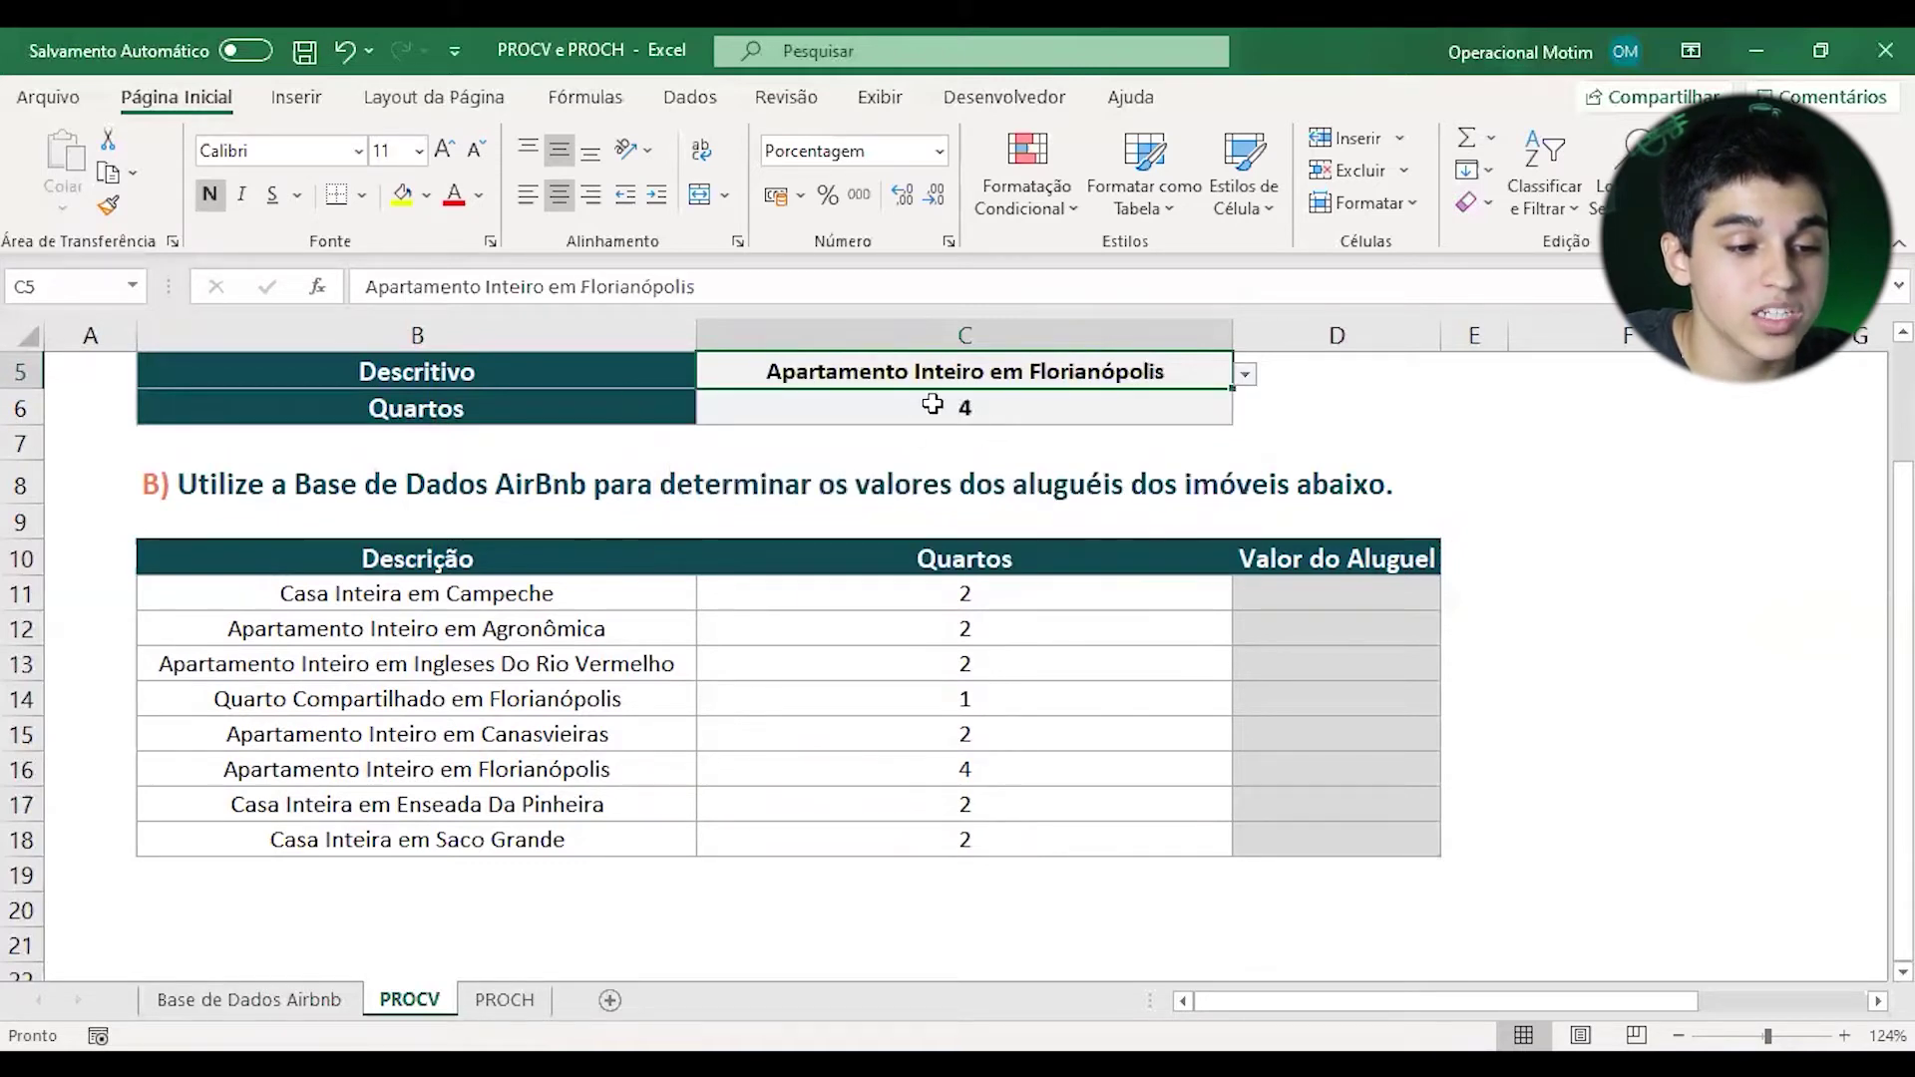
left_click(991, 414)
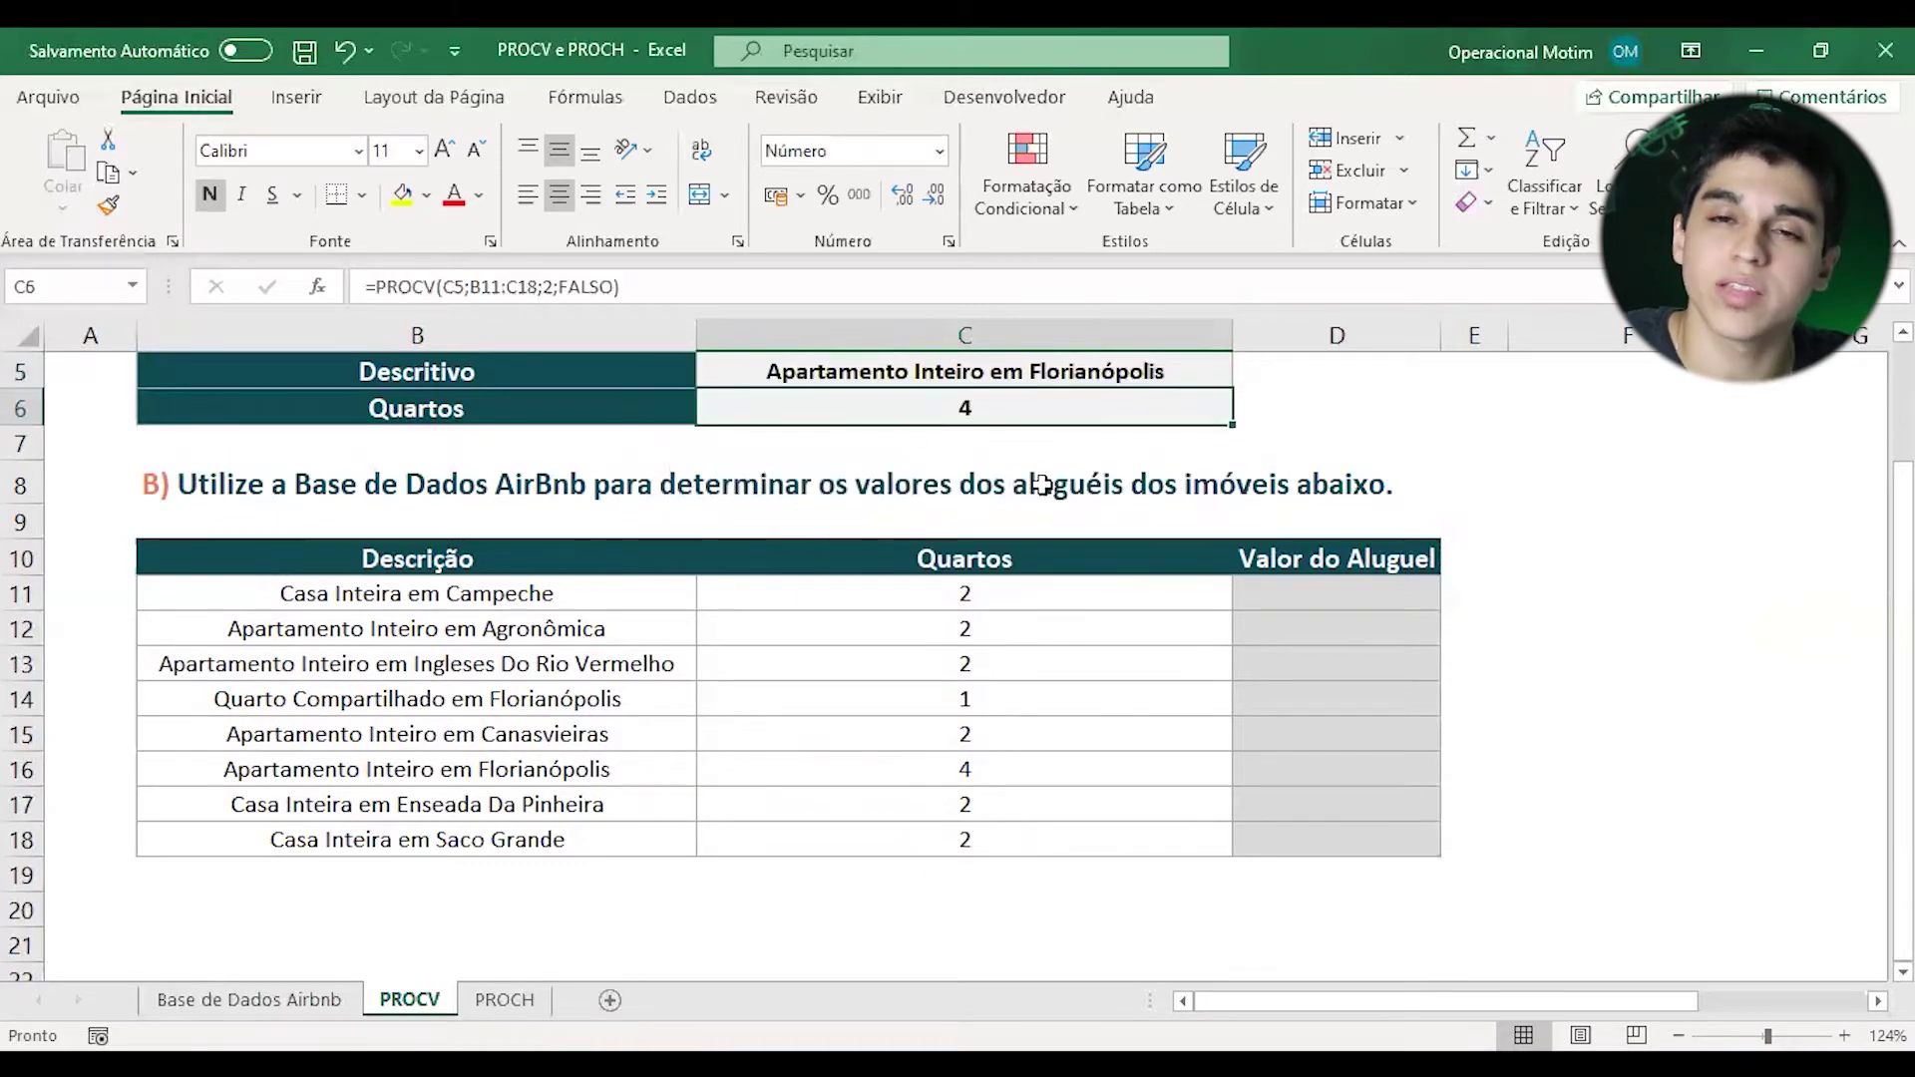
- Review the property table in the Base de Dados Airbnb sheet and return to cell D11 of the PROCV sheet
left_click(1320, 587)
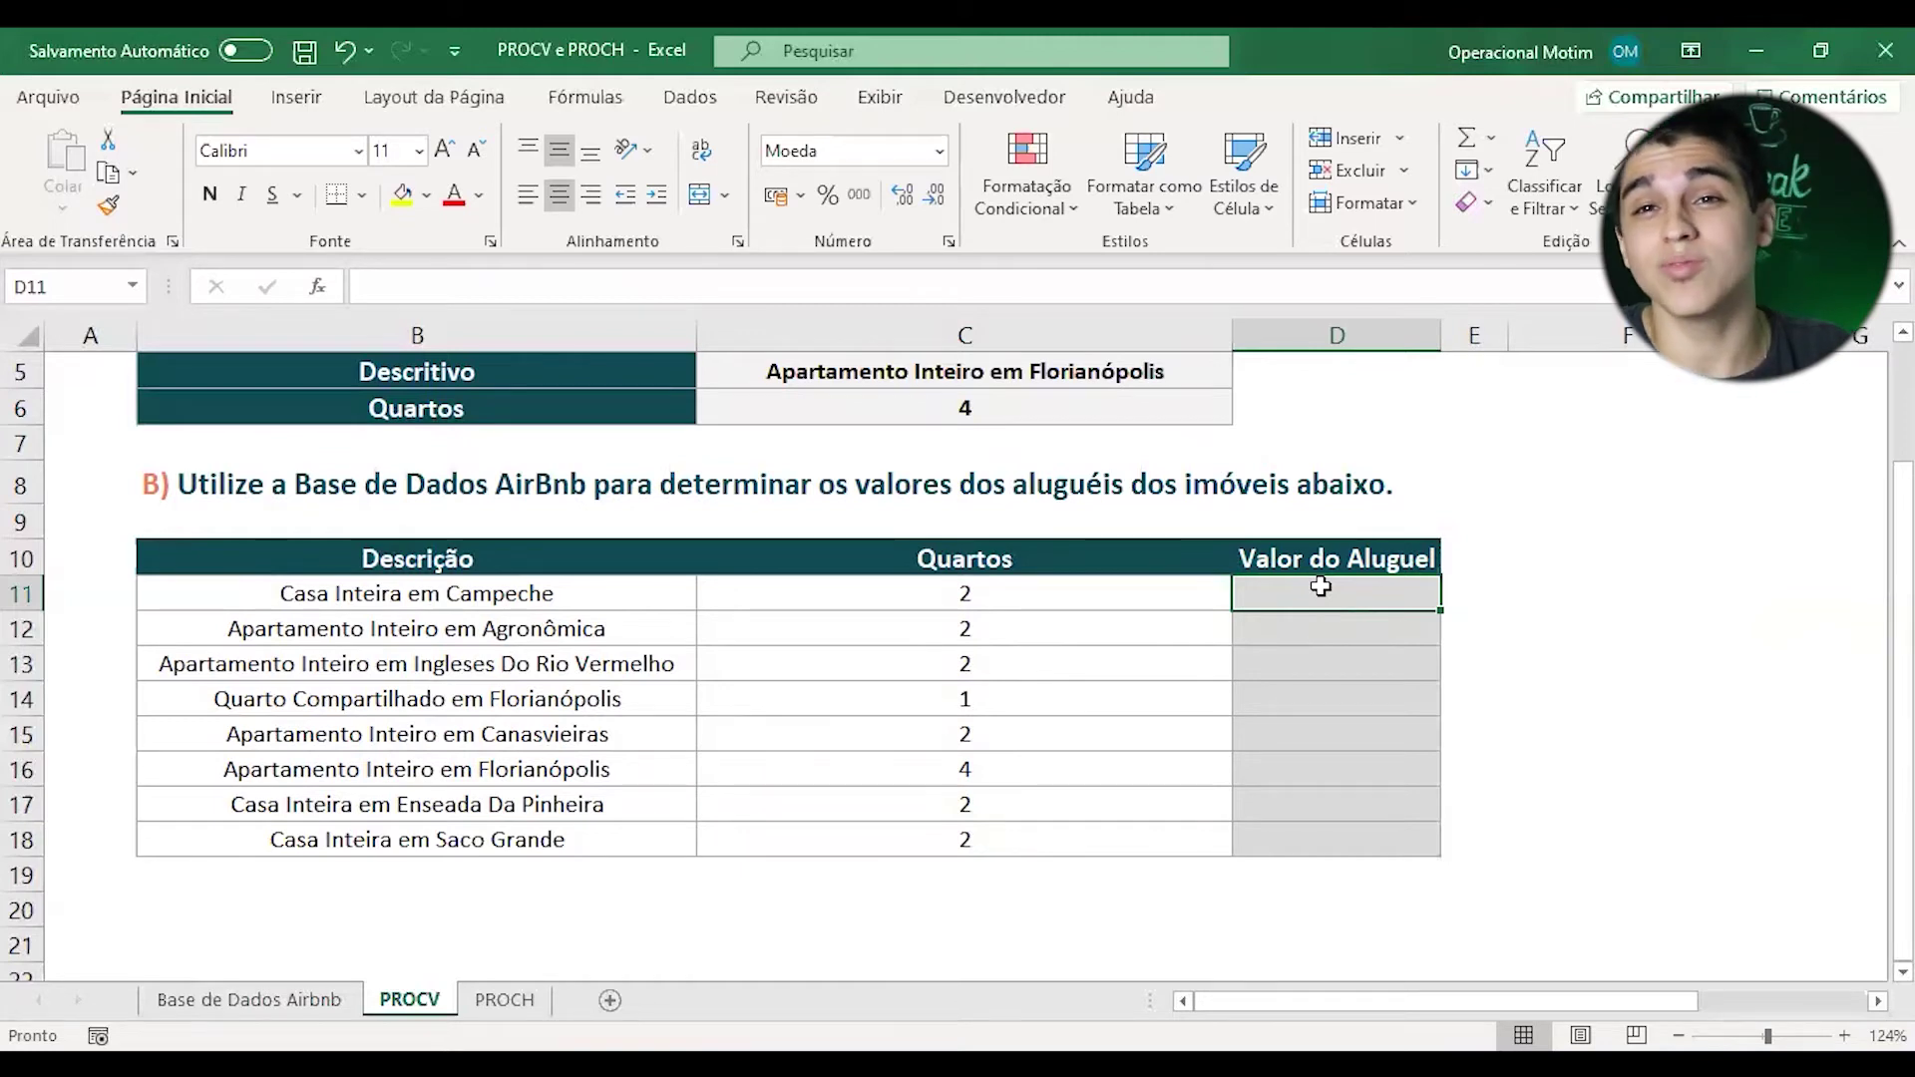
left_click(249, 1000)
scroll(1237, 618, "down", 2)
scroll(653, 572, "up", 2)
scroll(660, 634, "down", 1)
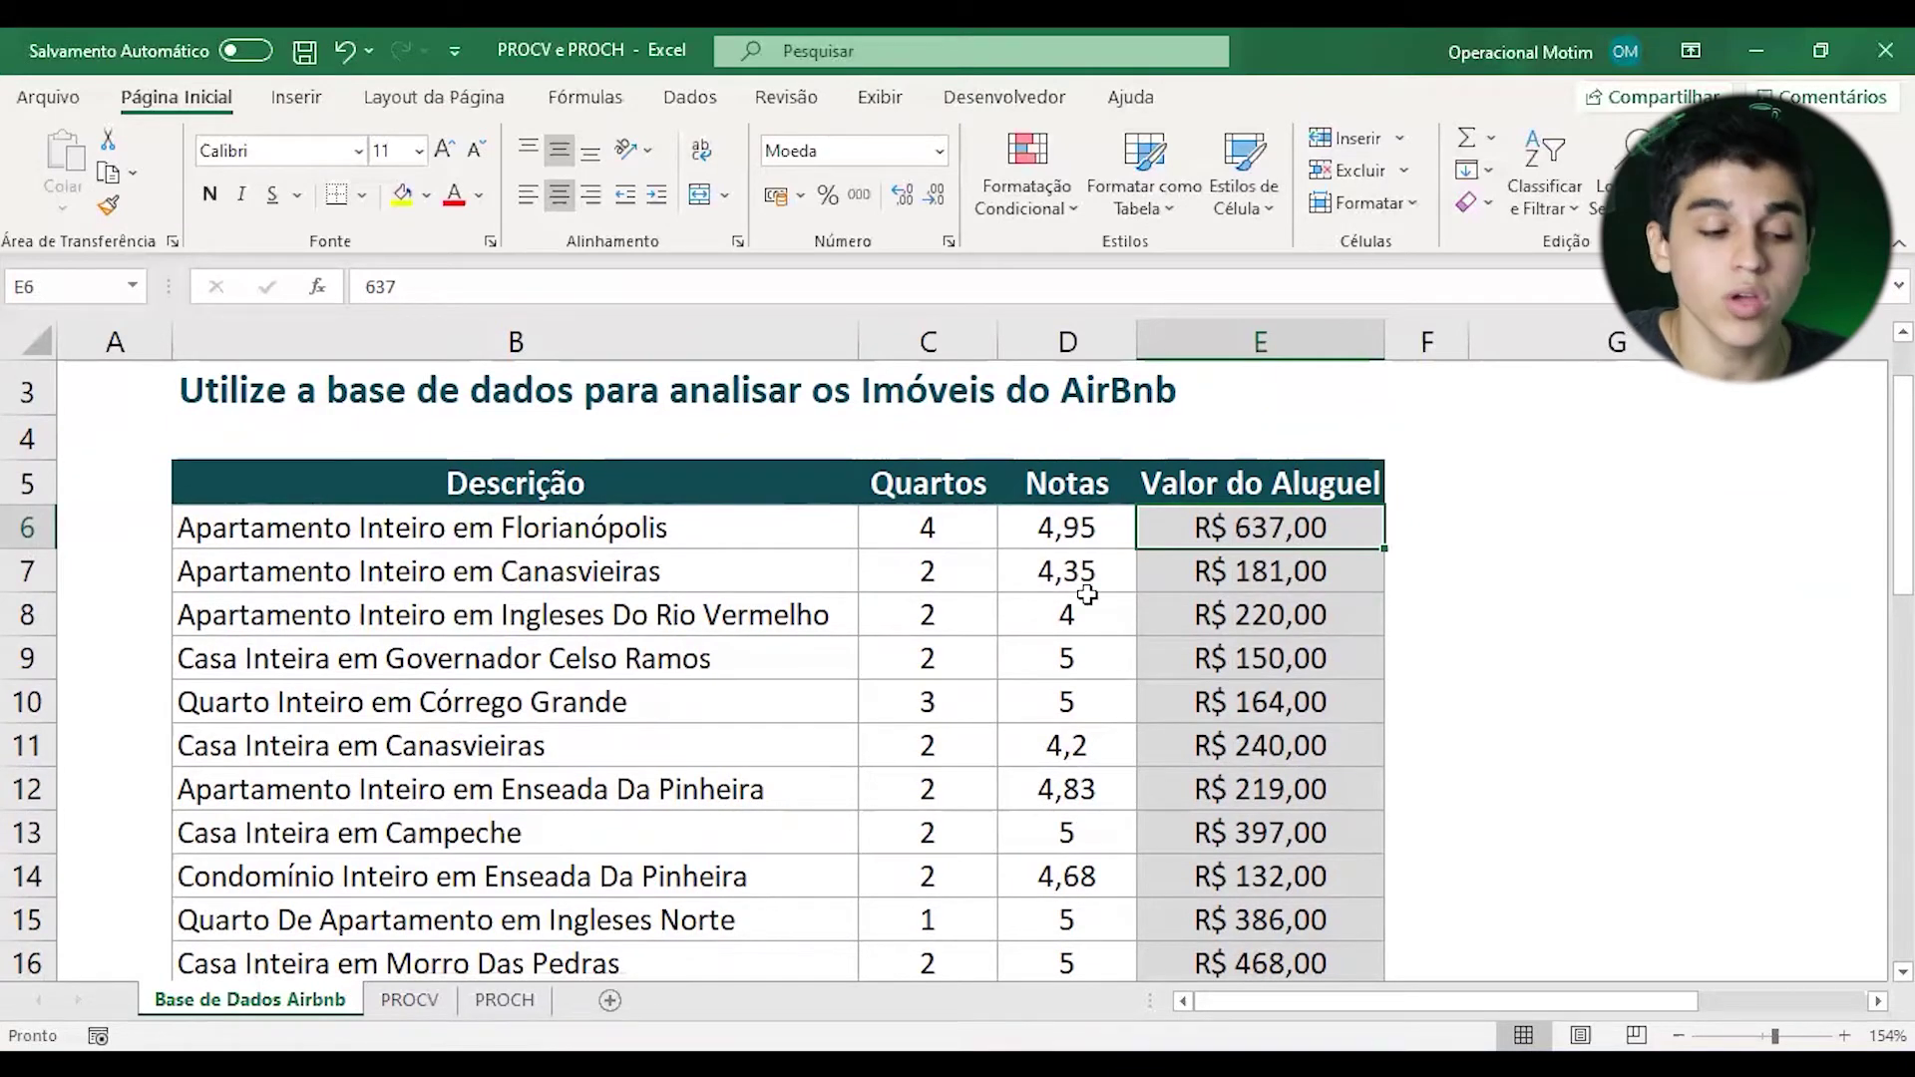
left_click(410, 1000)
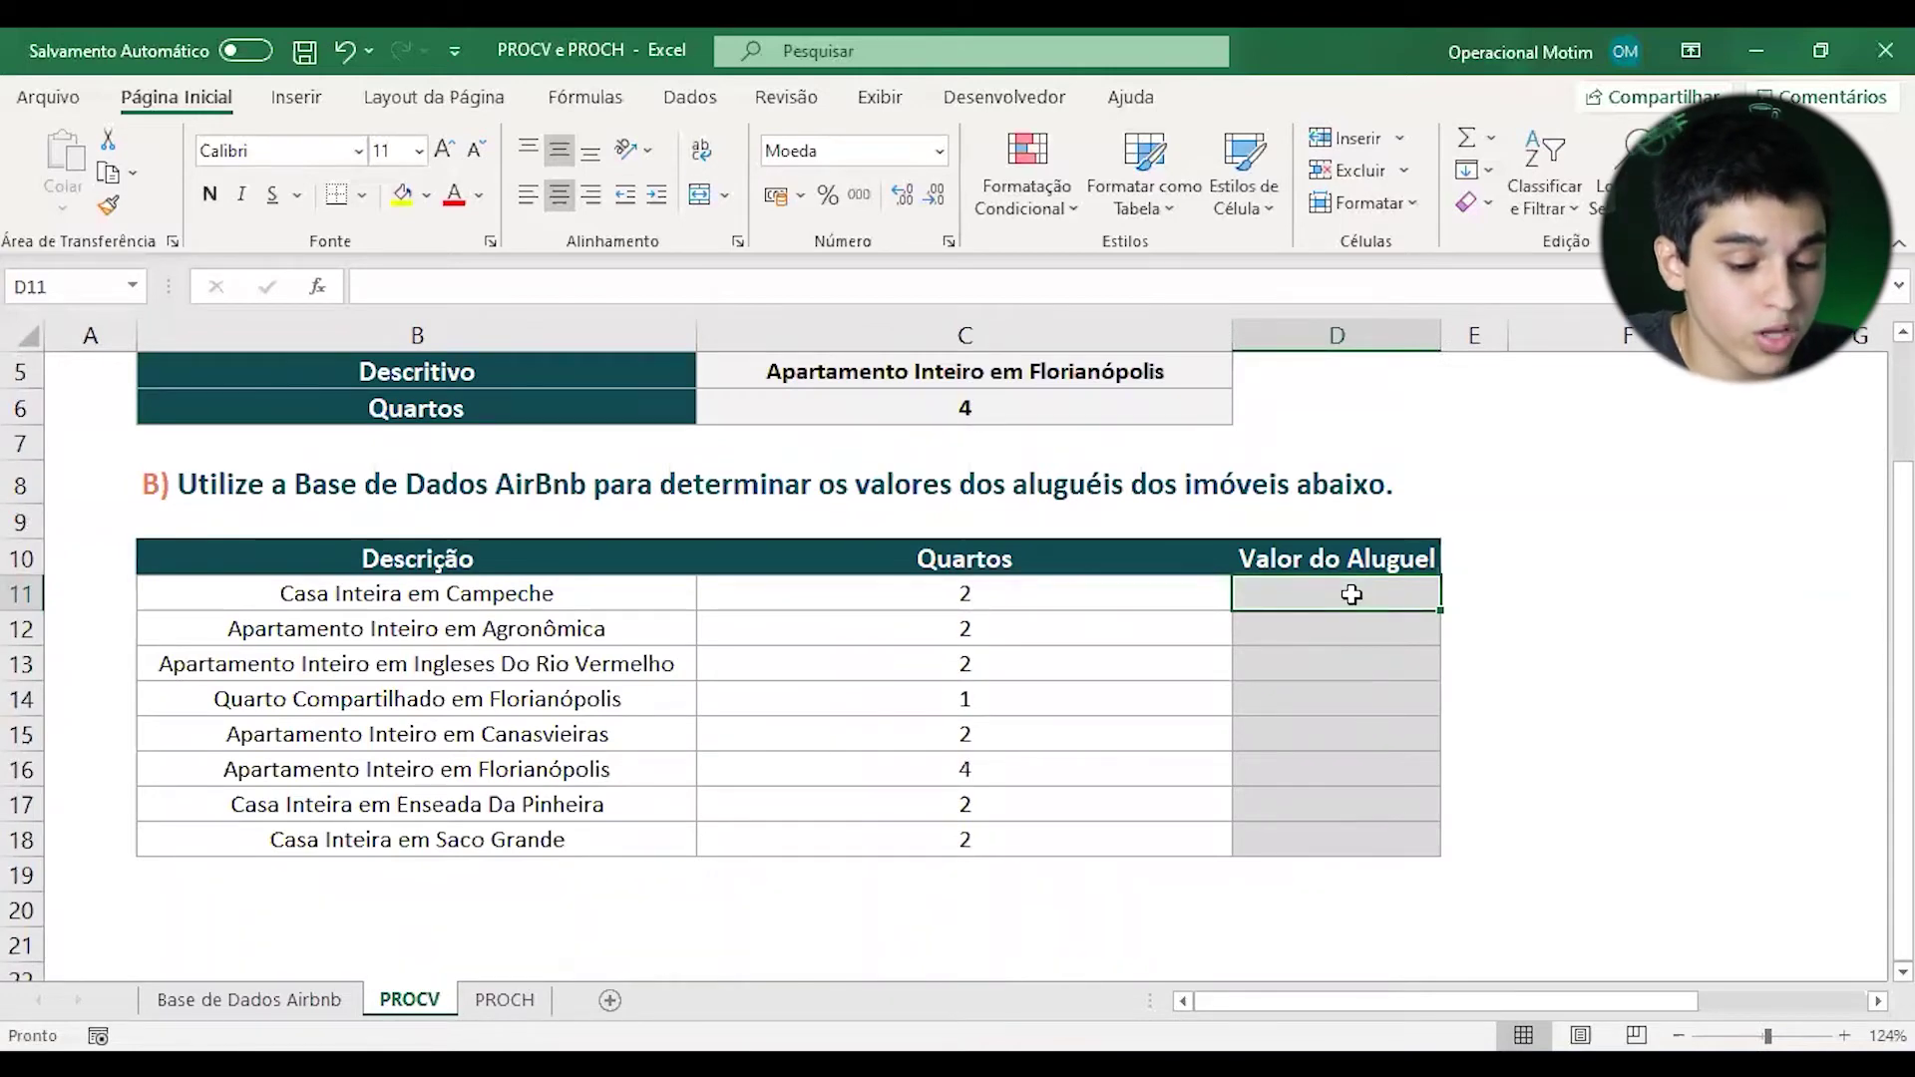
- Start a PROCV formula in D11 with B11, the Casa Inteira em Campeche description, as the lookup value
type("=PRO")
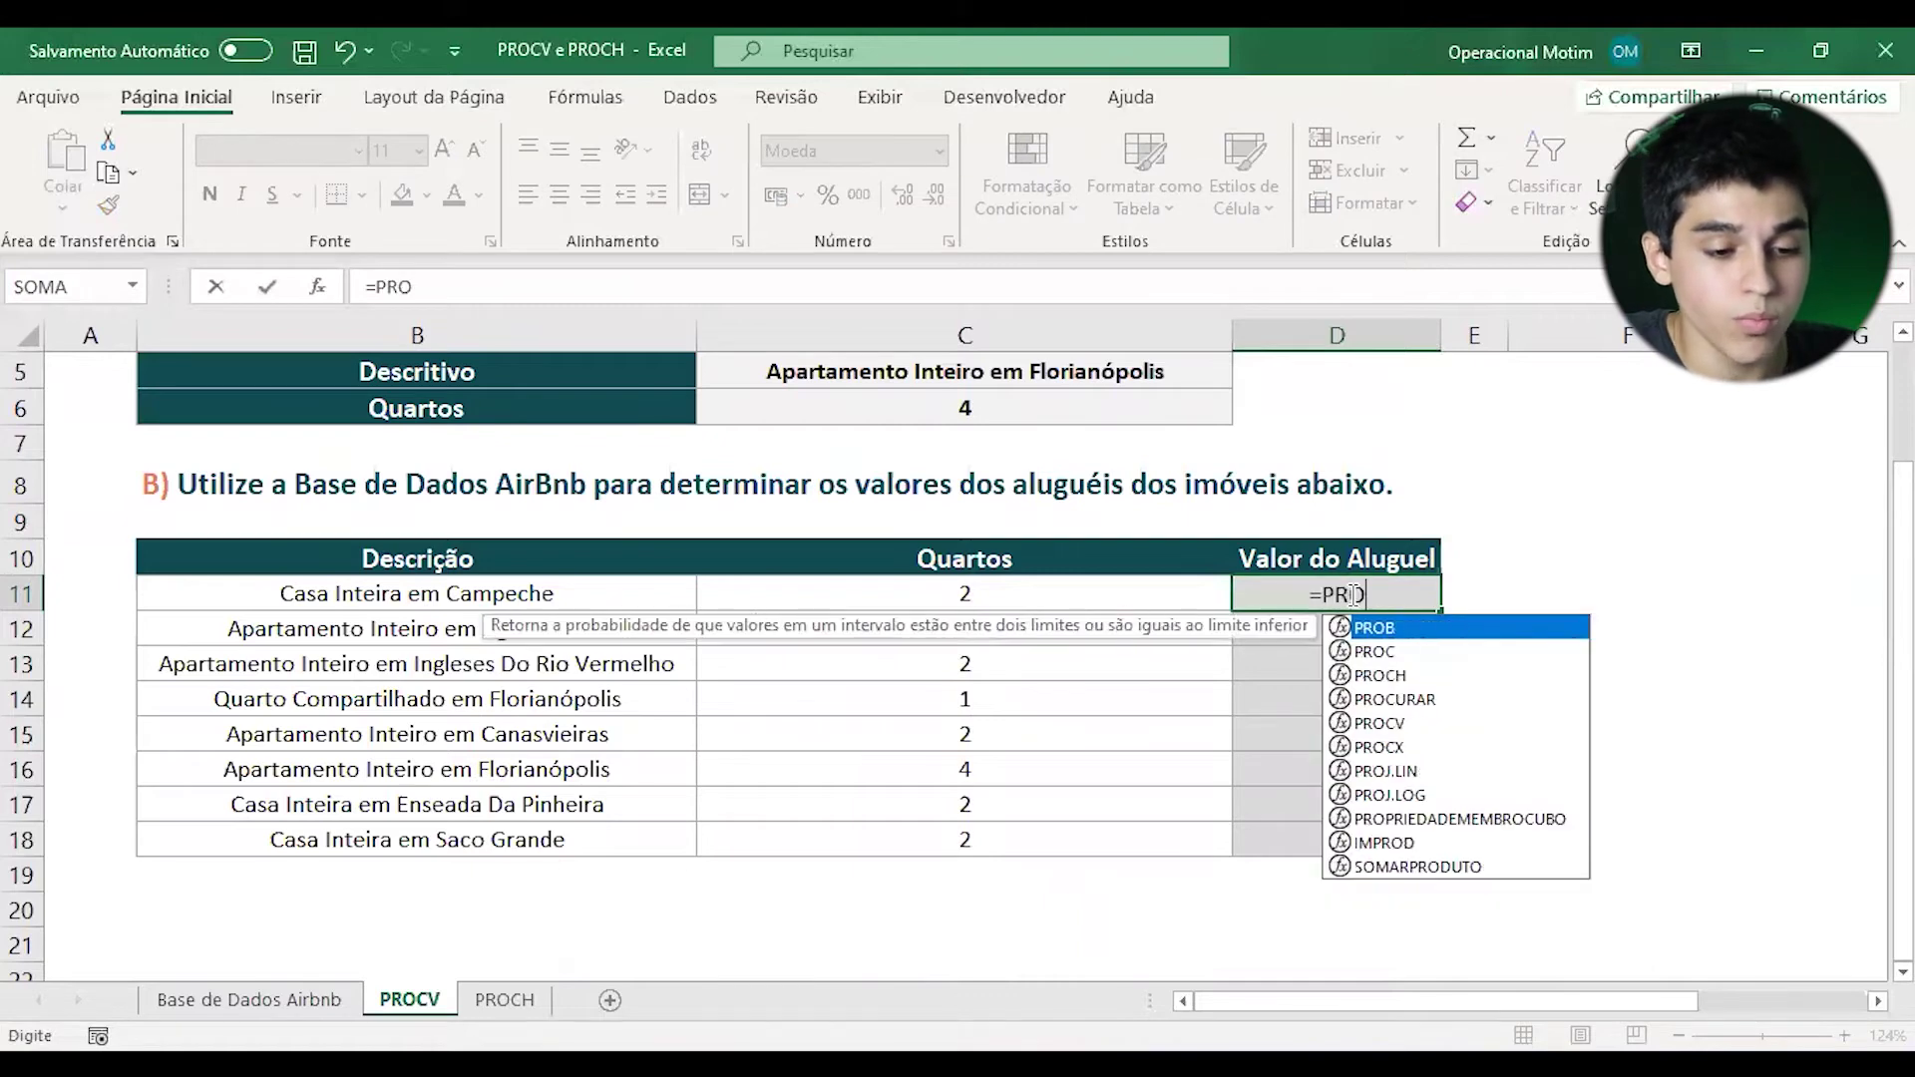
type("CV(")
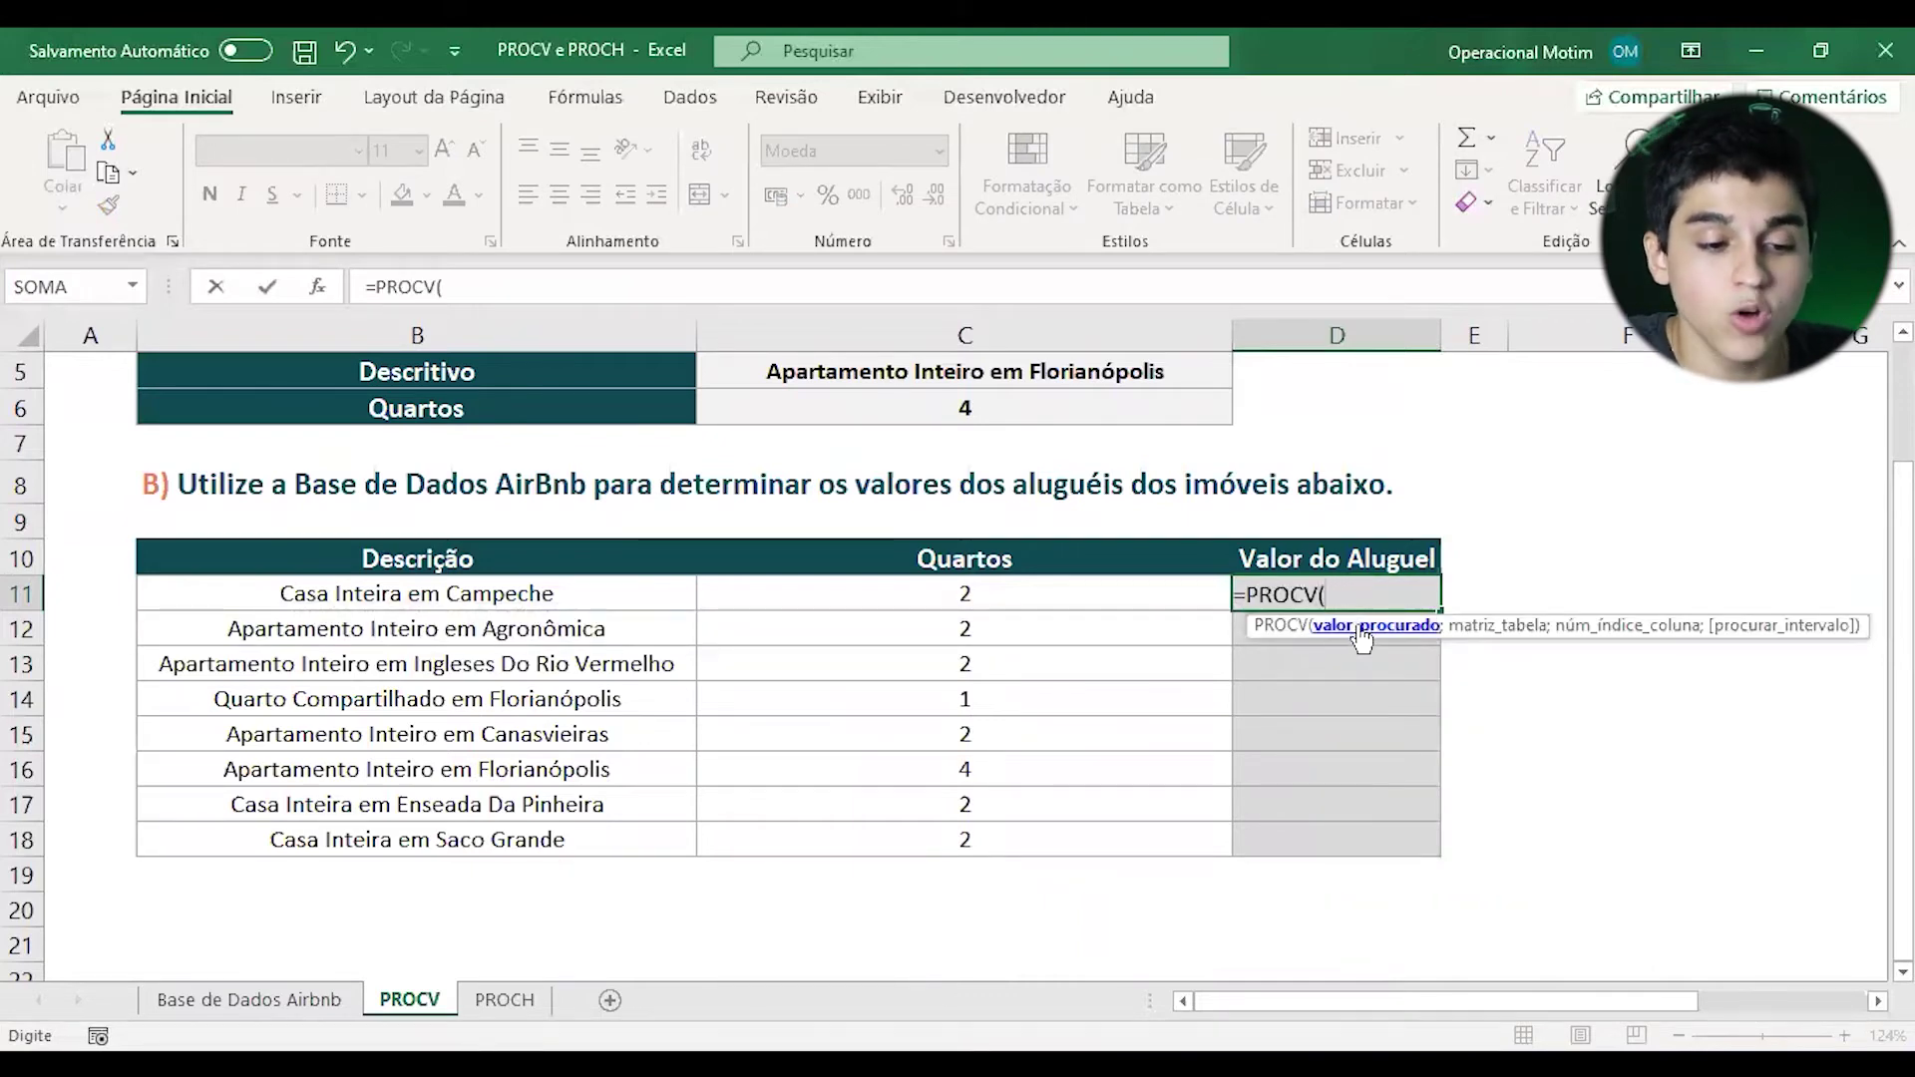
left_click(643, 594)
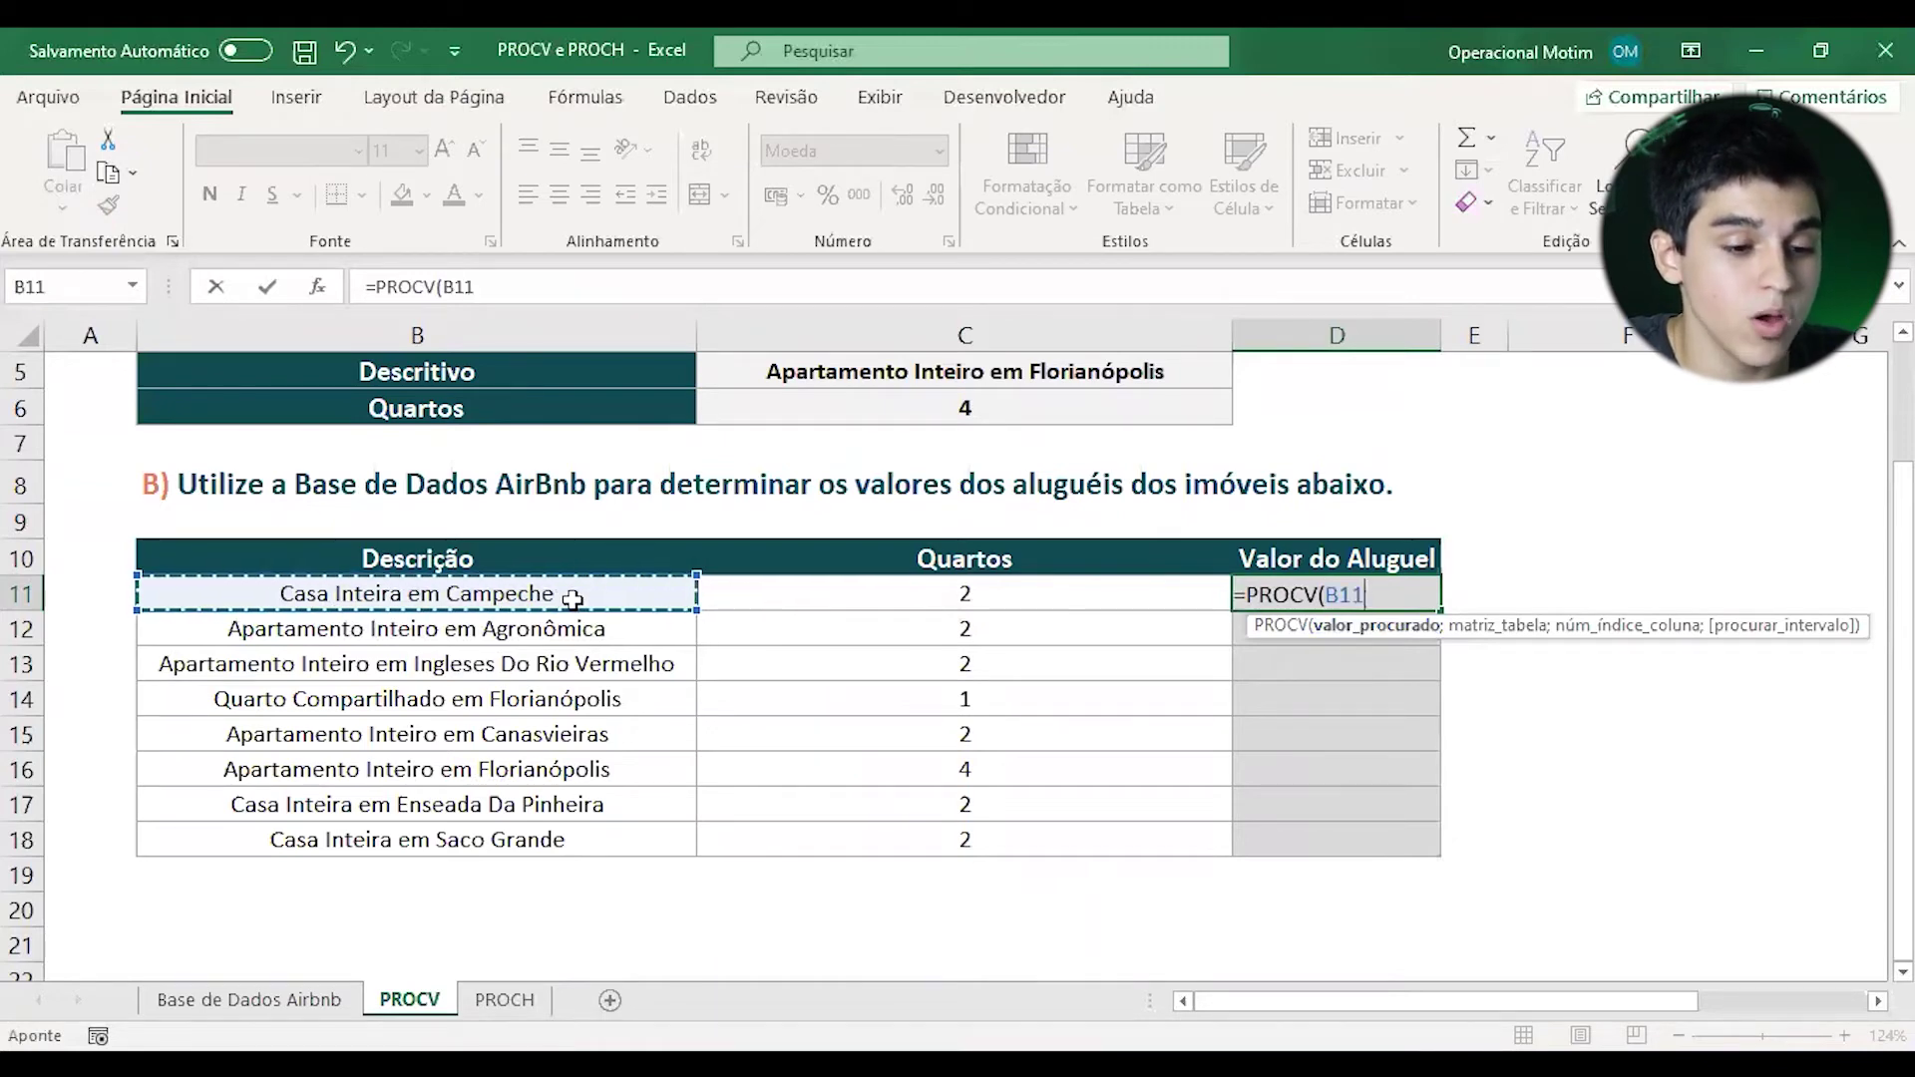
type(";")
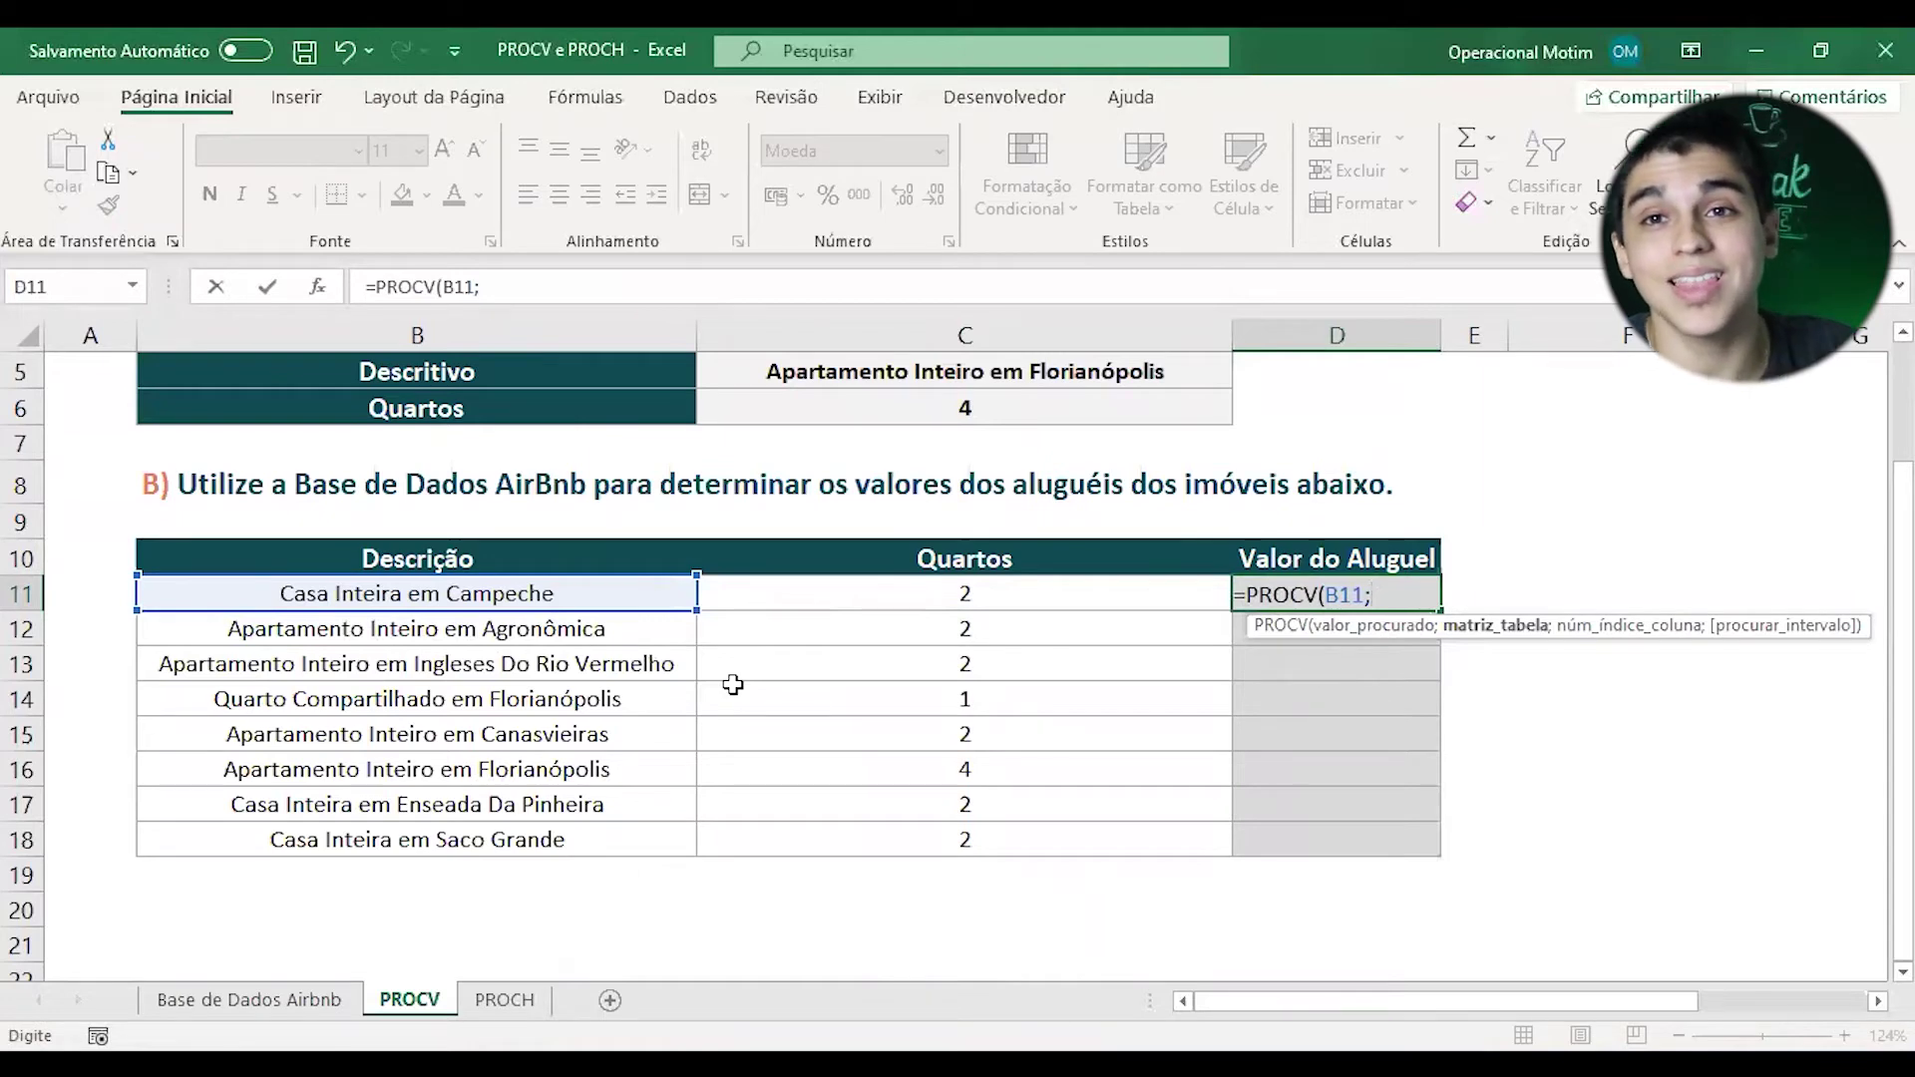
- Set the formula's table array to the absolute range $B$6:$E$39 on the Base de Dados Airbnb sheet
left_click(292, 998)
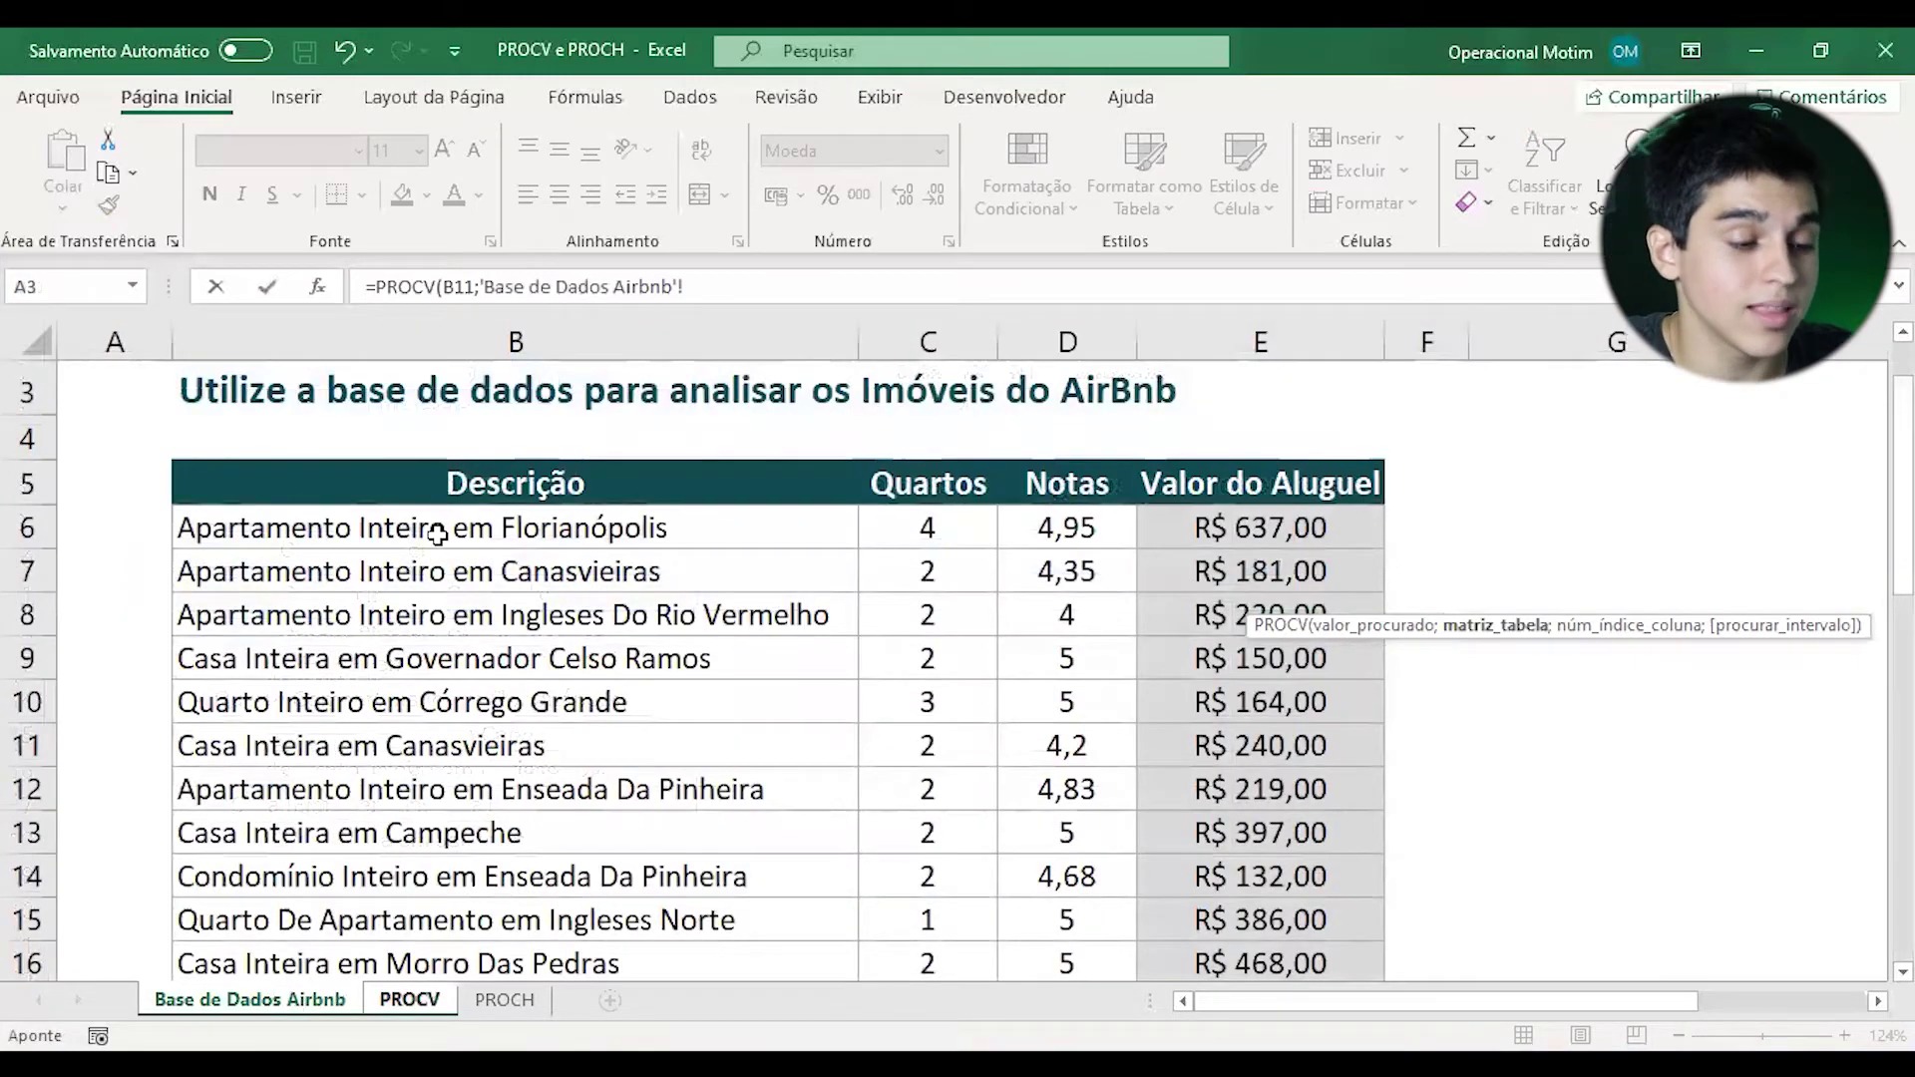
left_click(499, 531)
left_click_drag(665, 535, 1256, 794)
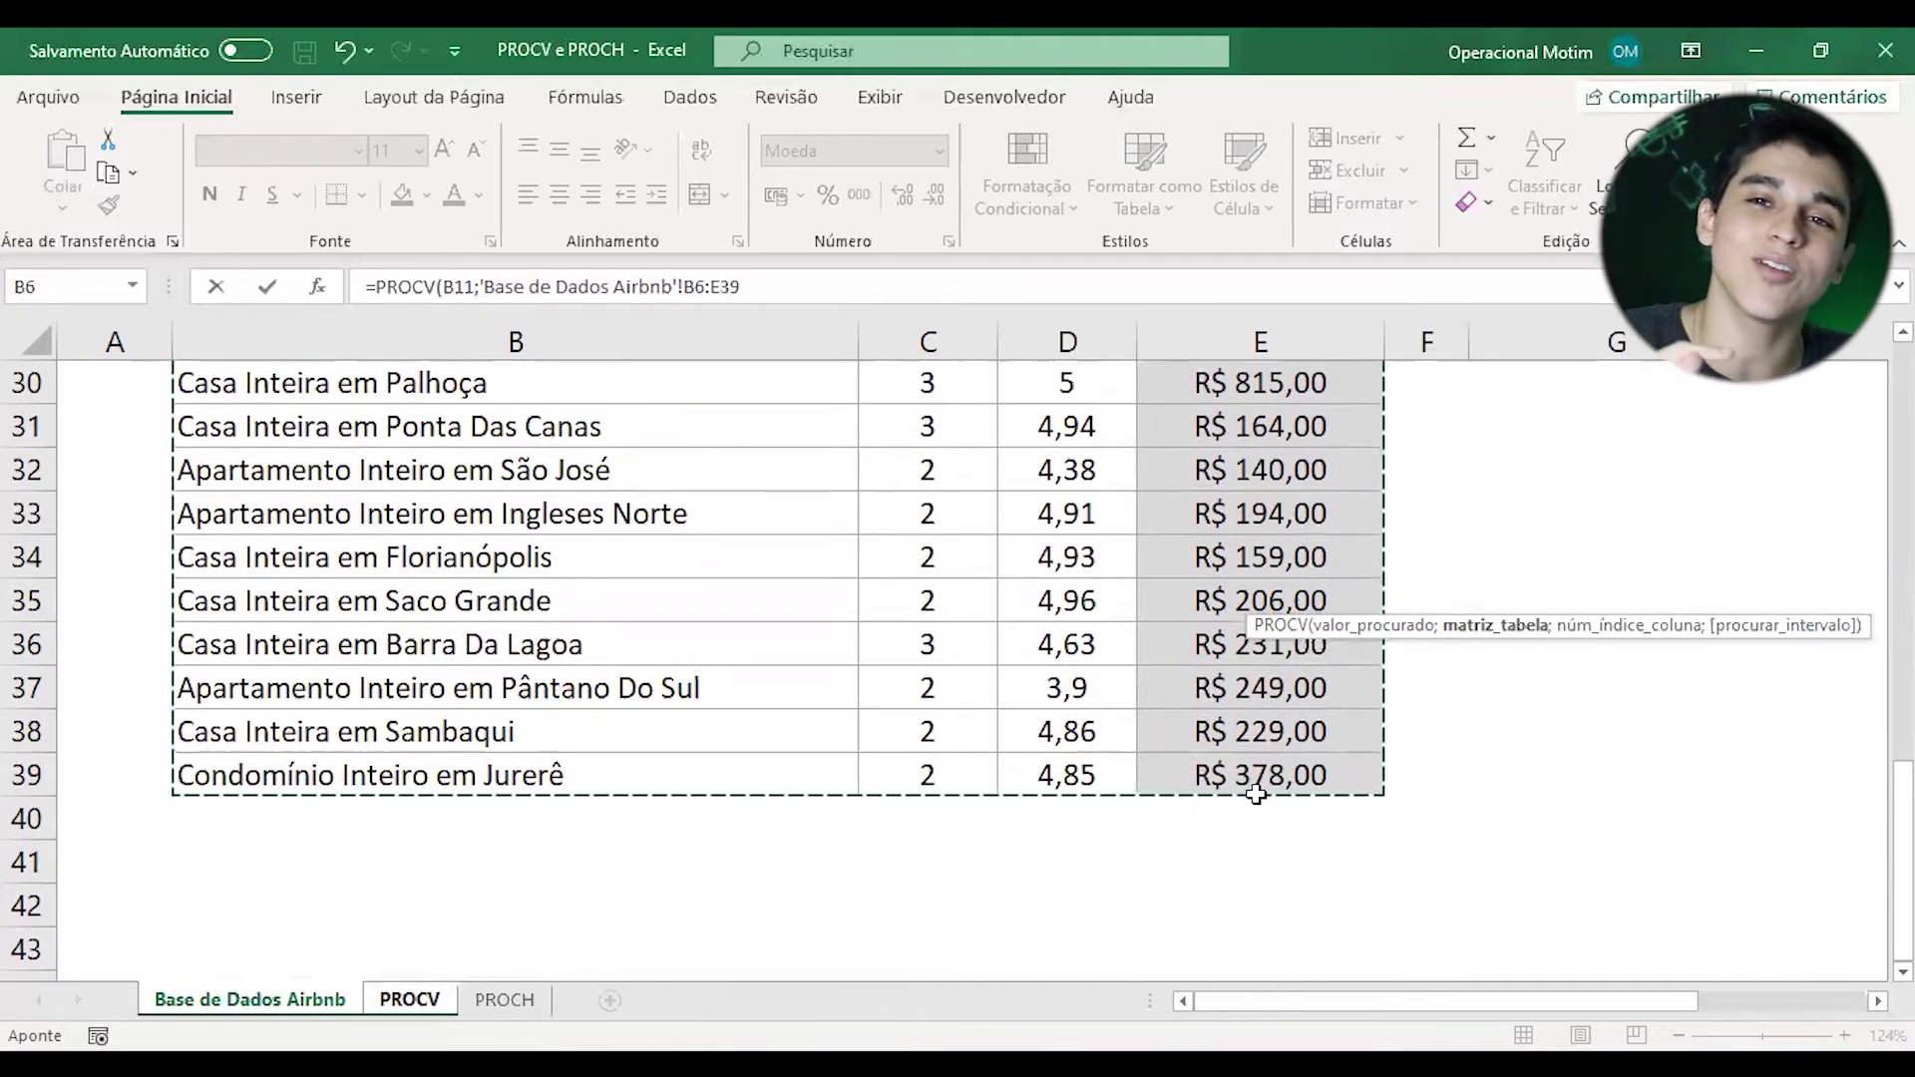
key("F4")
- Complete the D11 formula with column index 4 and exact match FALSO, and enter it
type(";4")
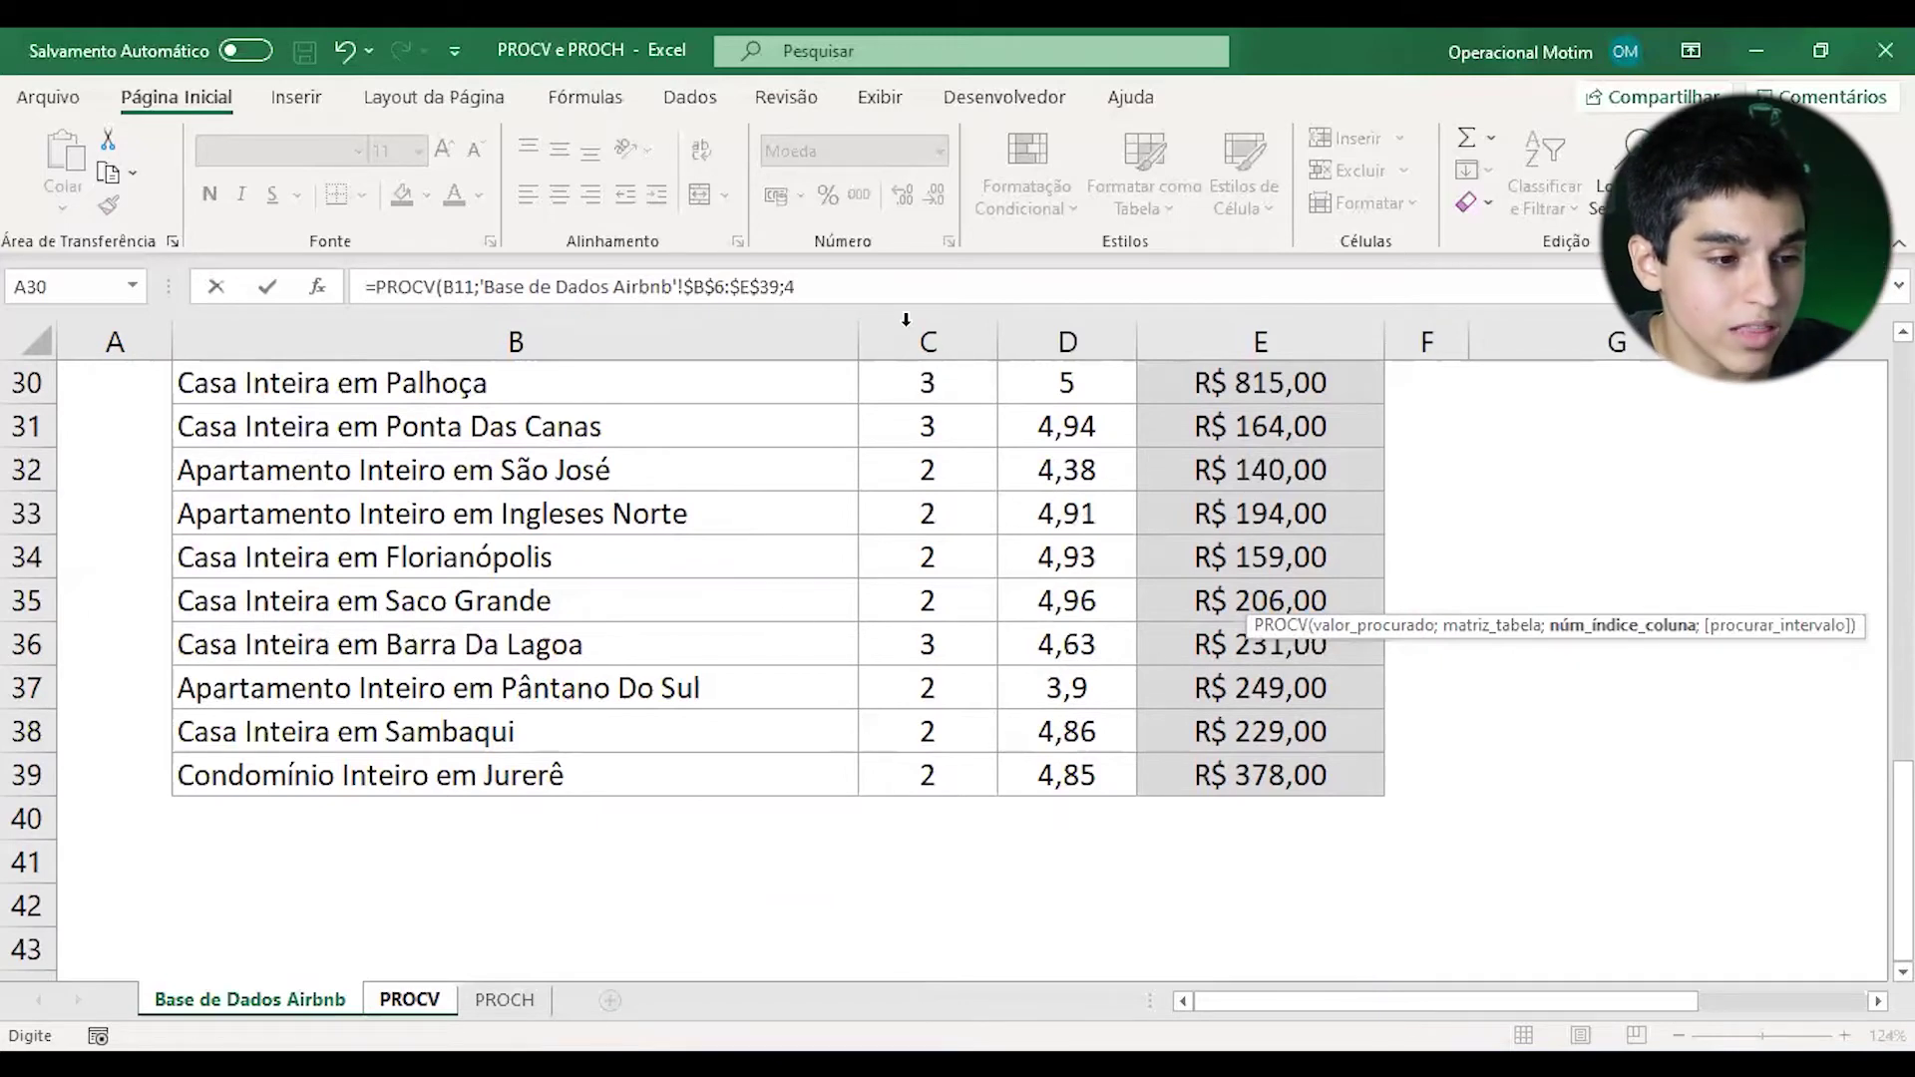
type(";")
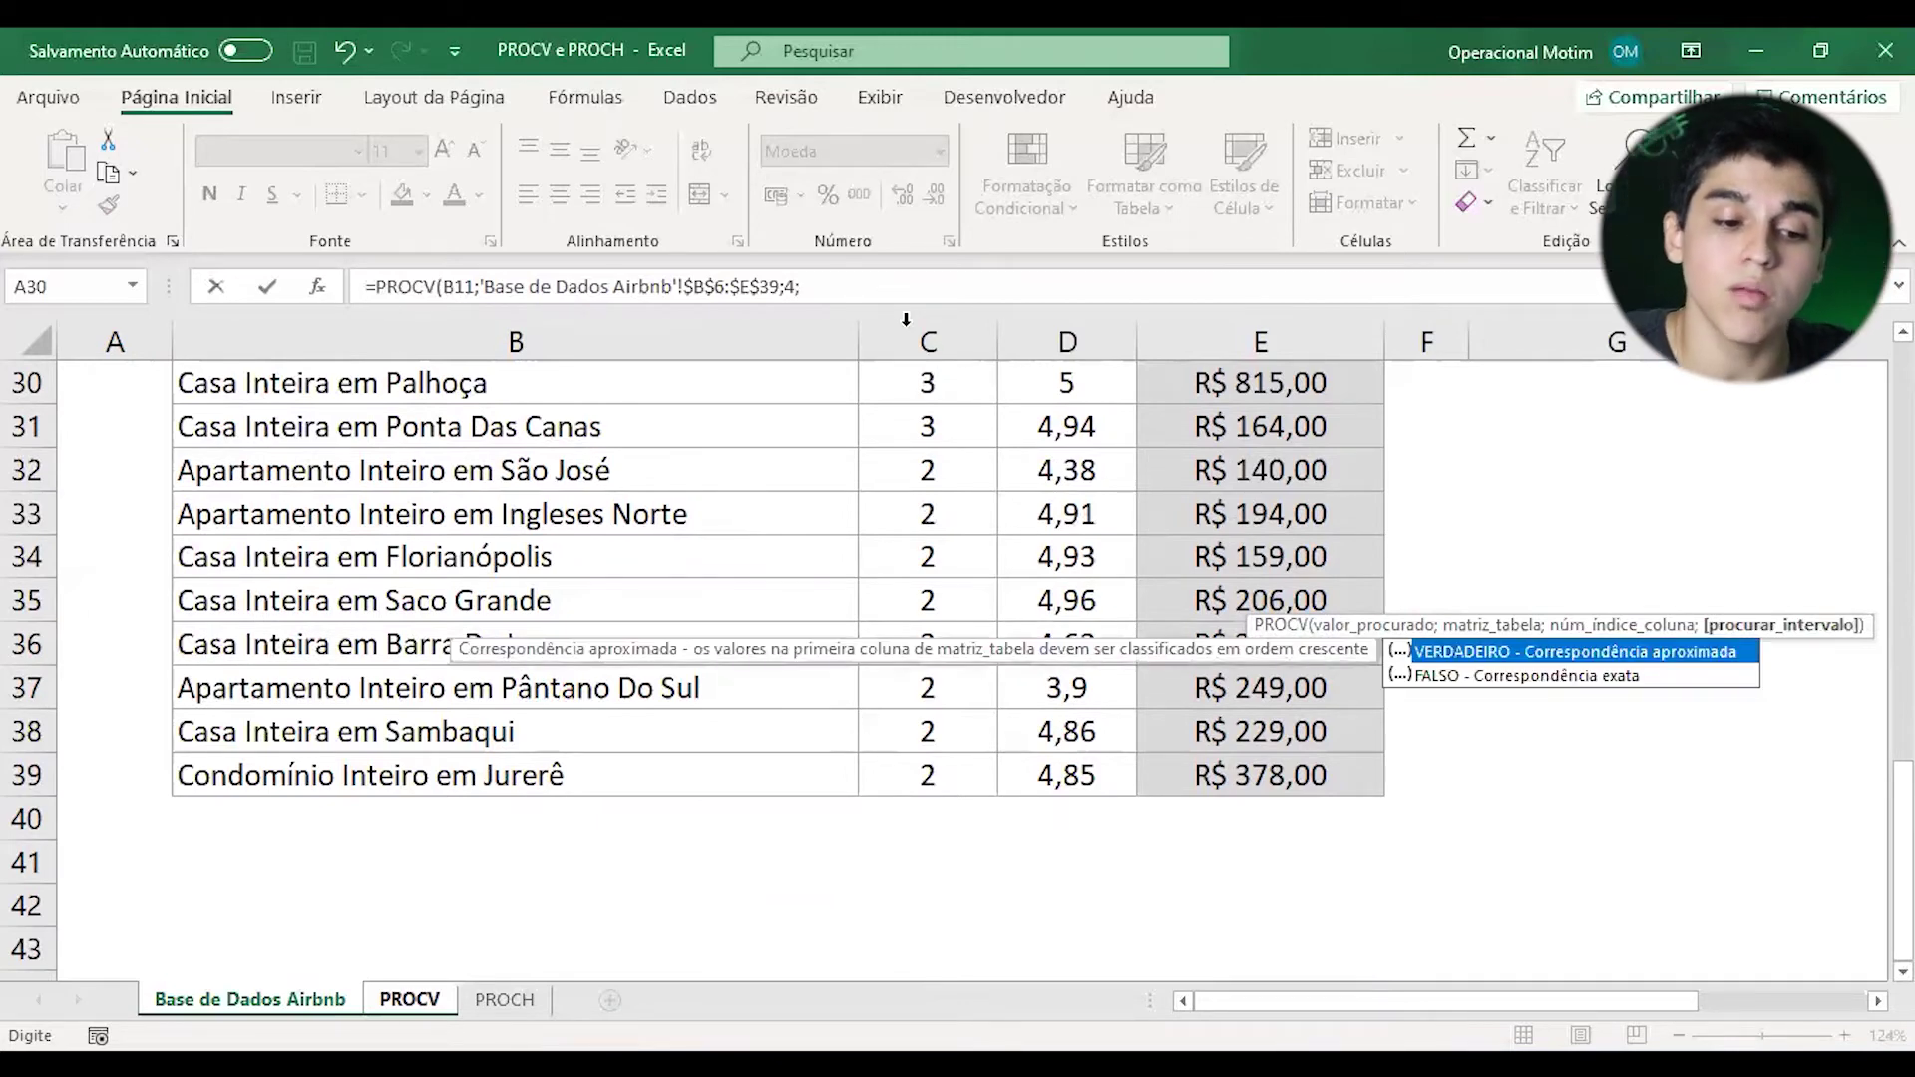
key("Down")
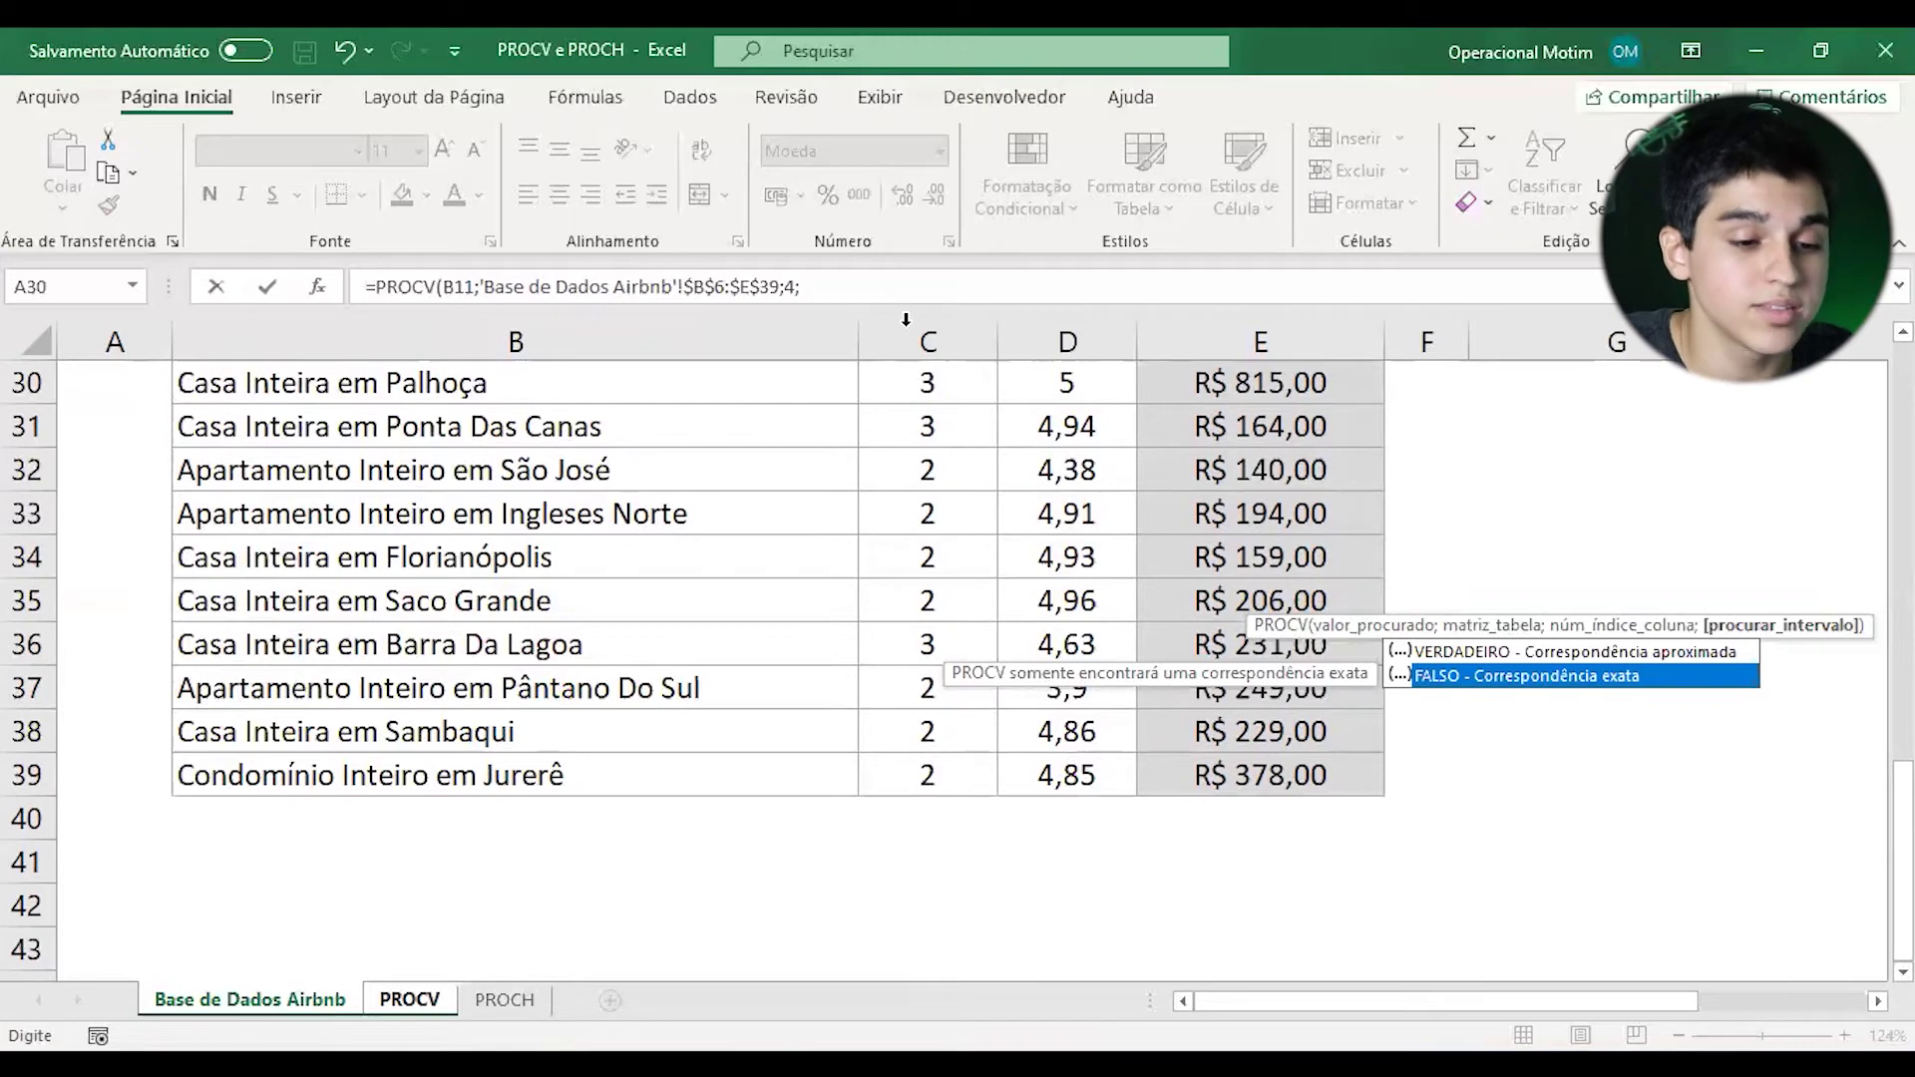
key("Tab")
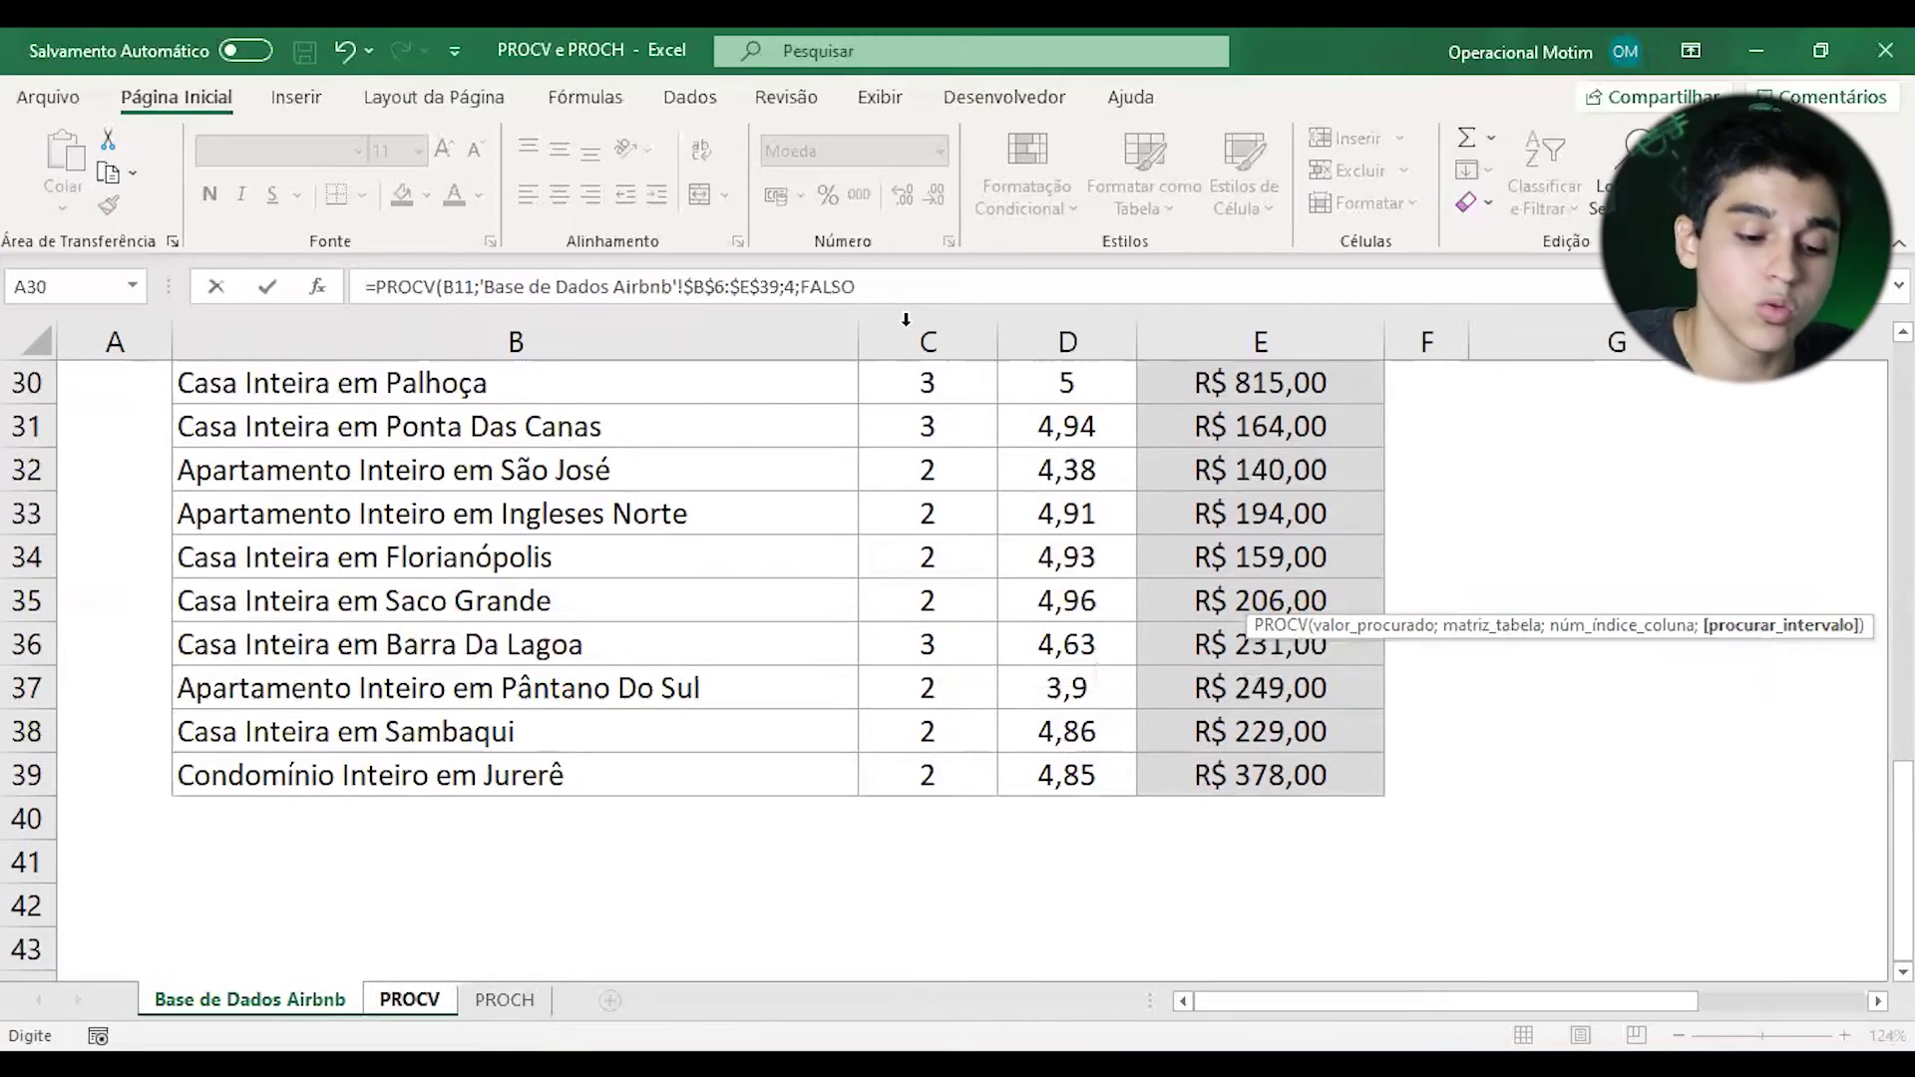
type(")")
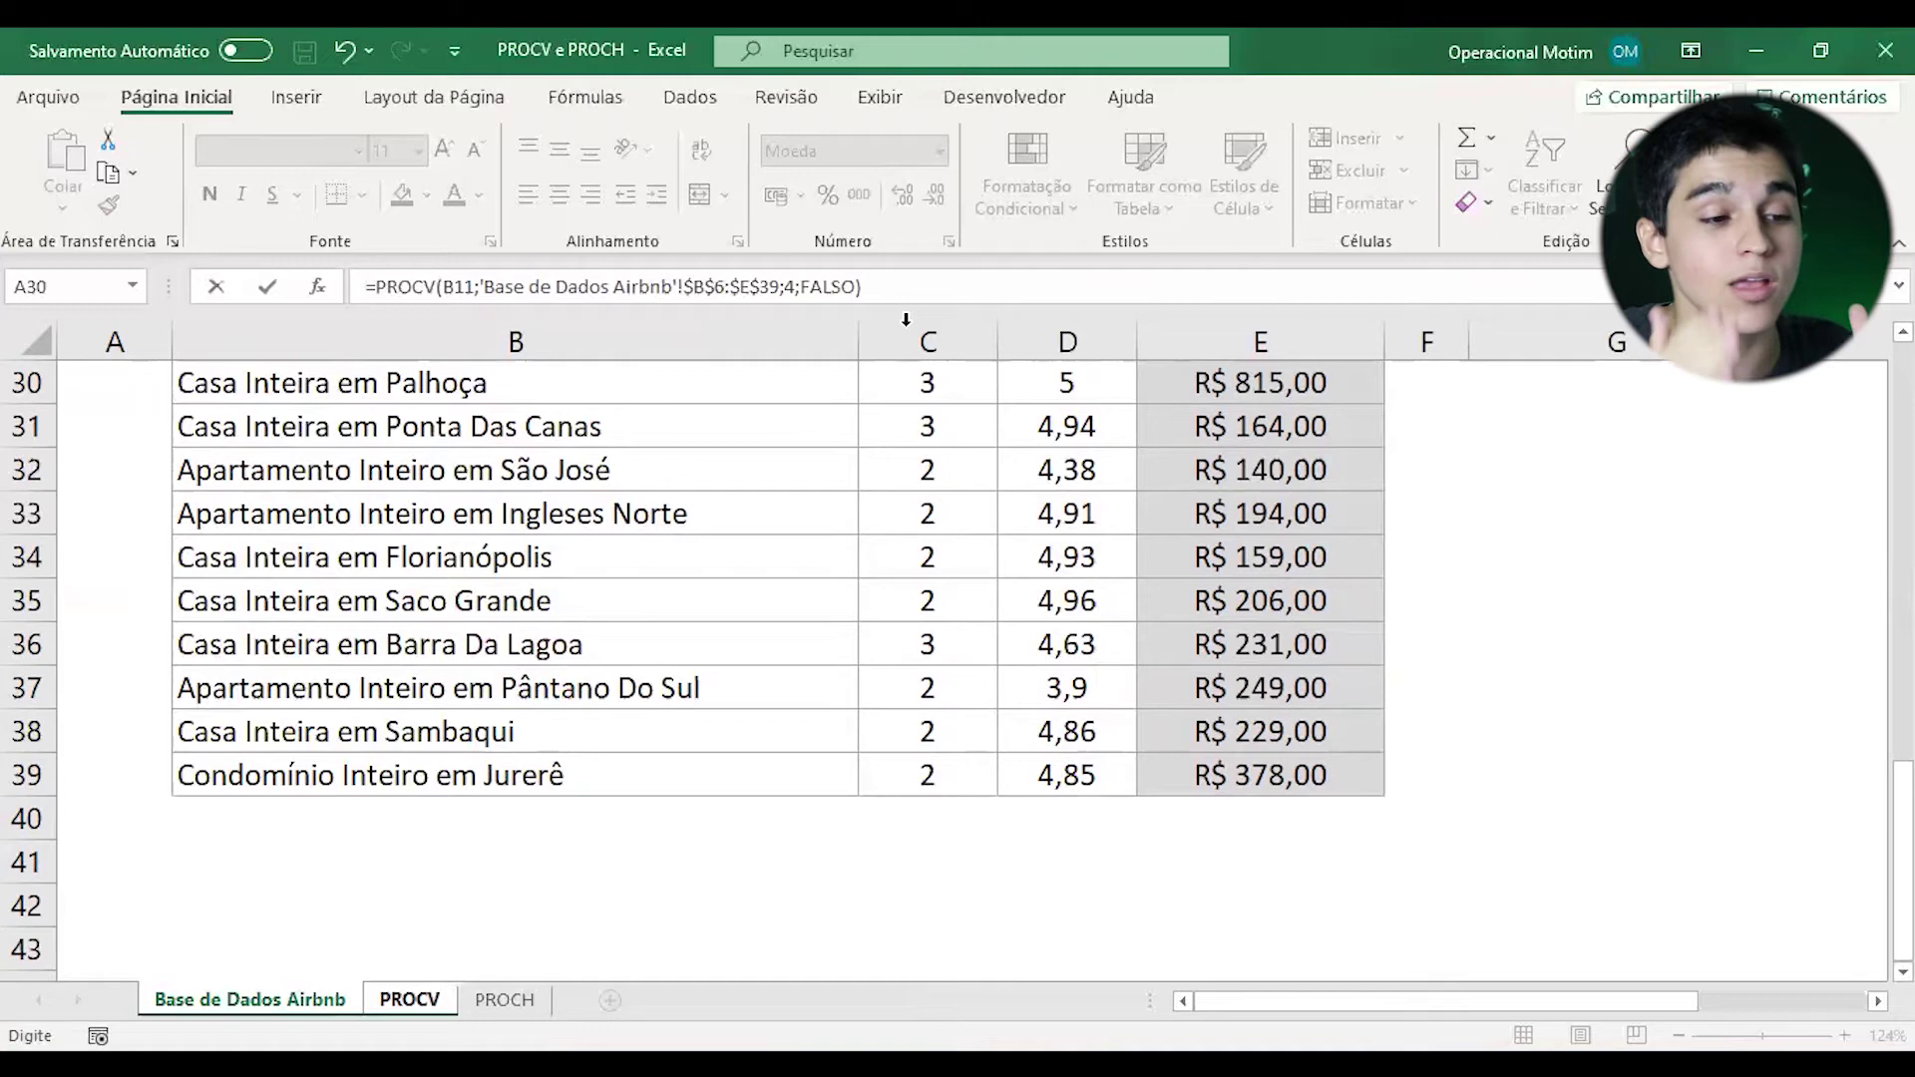
key("Return")
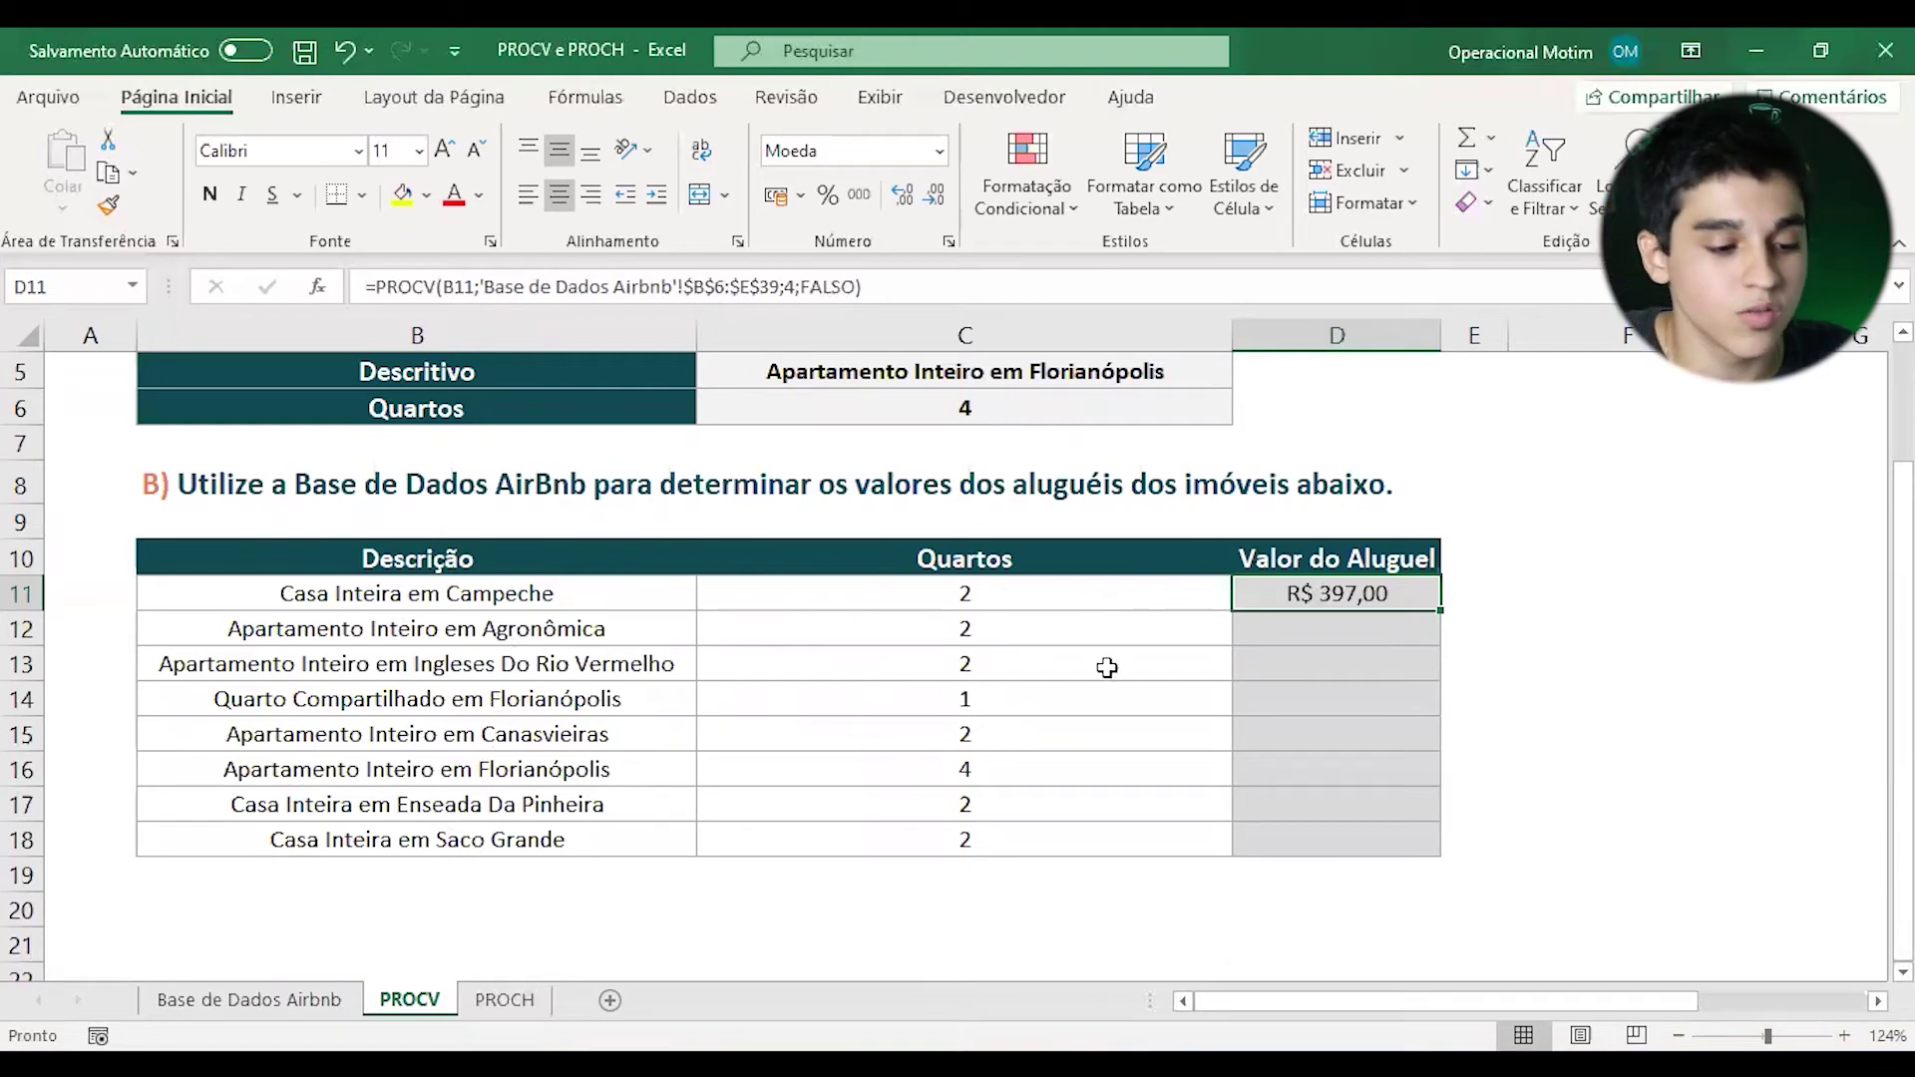
- Check the rental value of Casa Inteira em Campeche in the Base de Dados Airbnb sheet and return to the PROCV sheet
left_click(253, 1011)
scroll(544, 736, "up", 10)
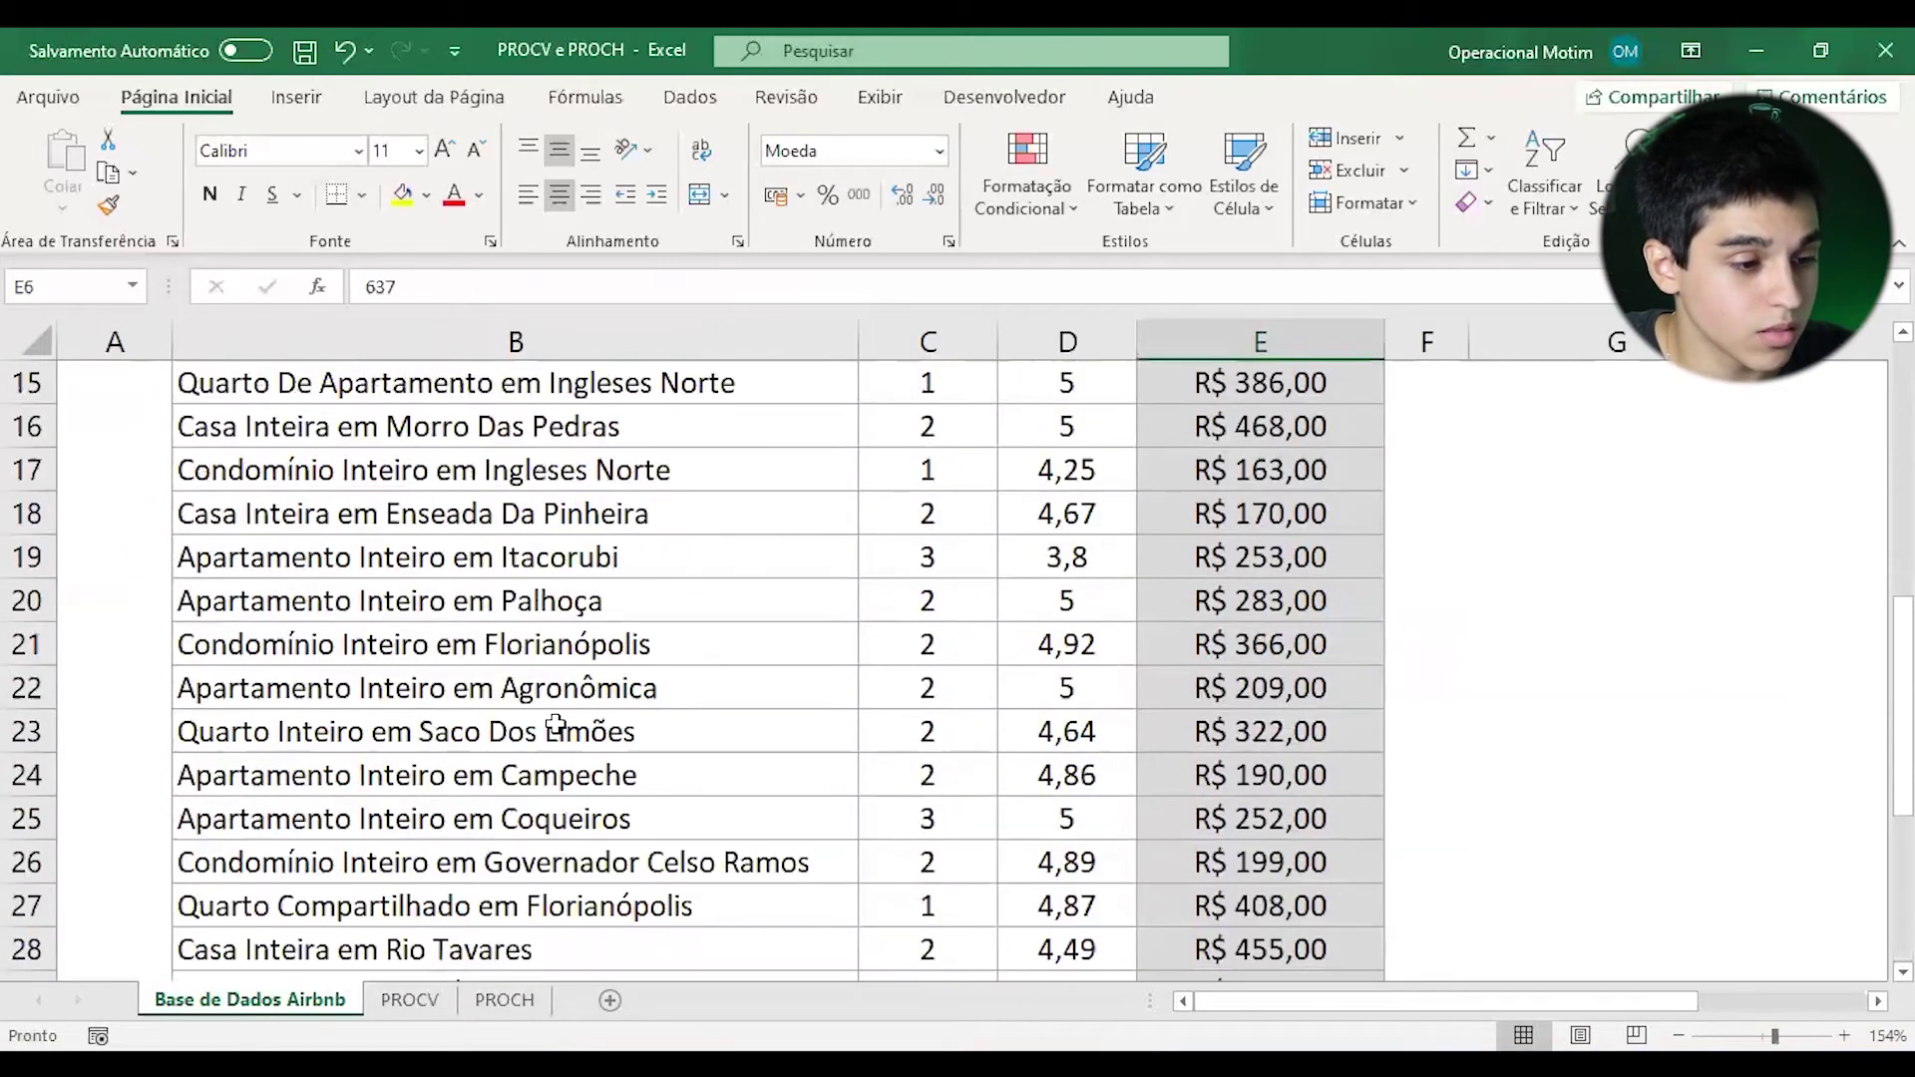
scroll(586, 714, "down", 2)
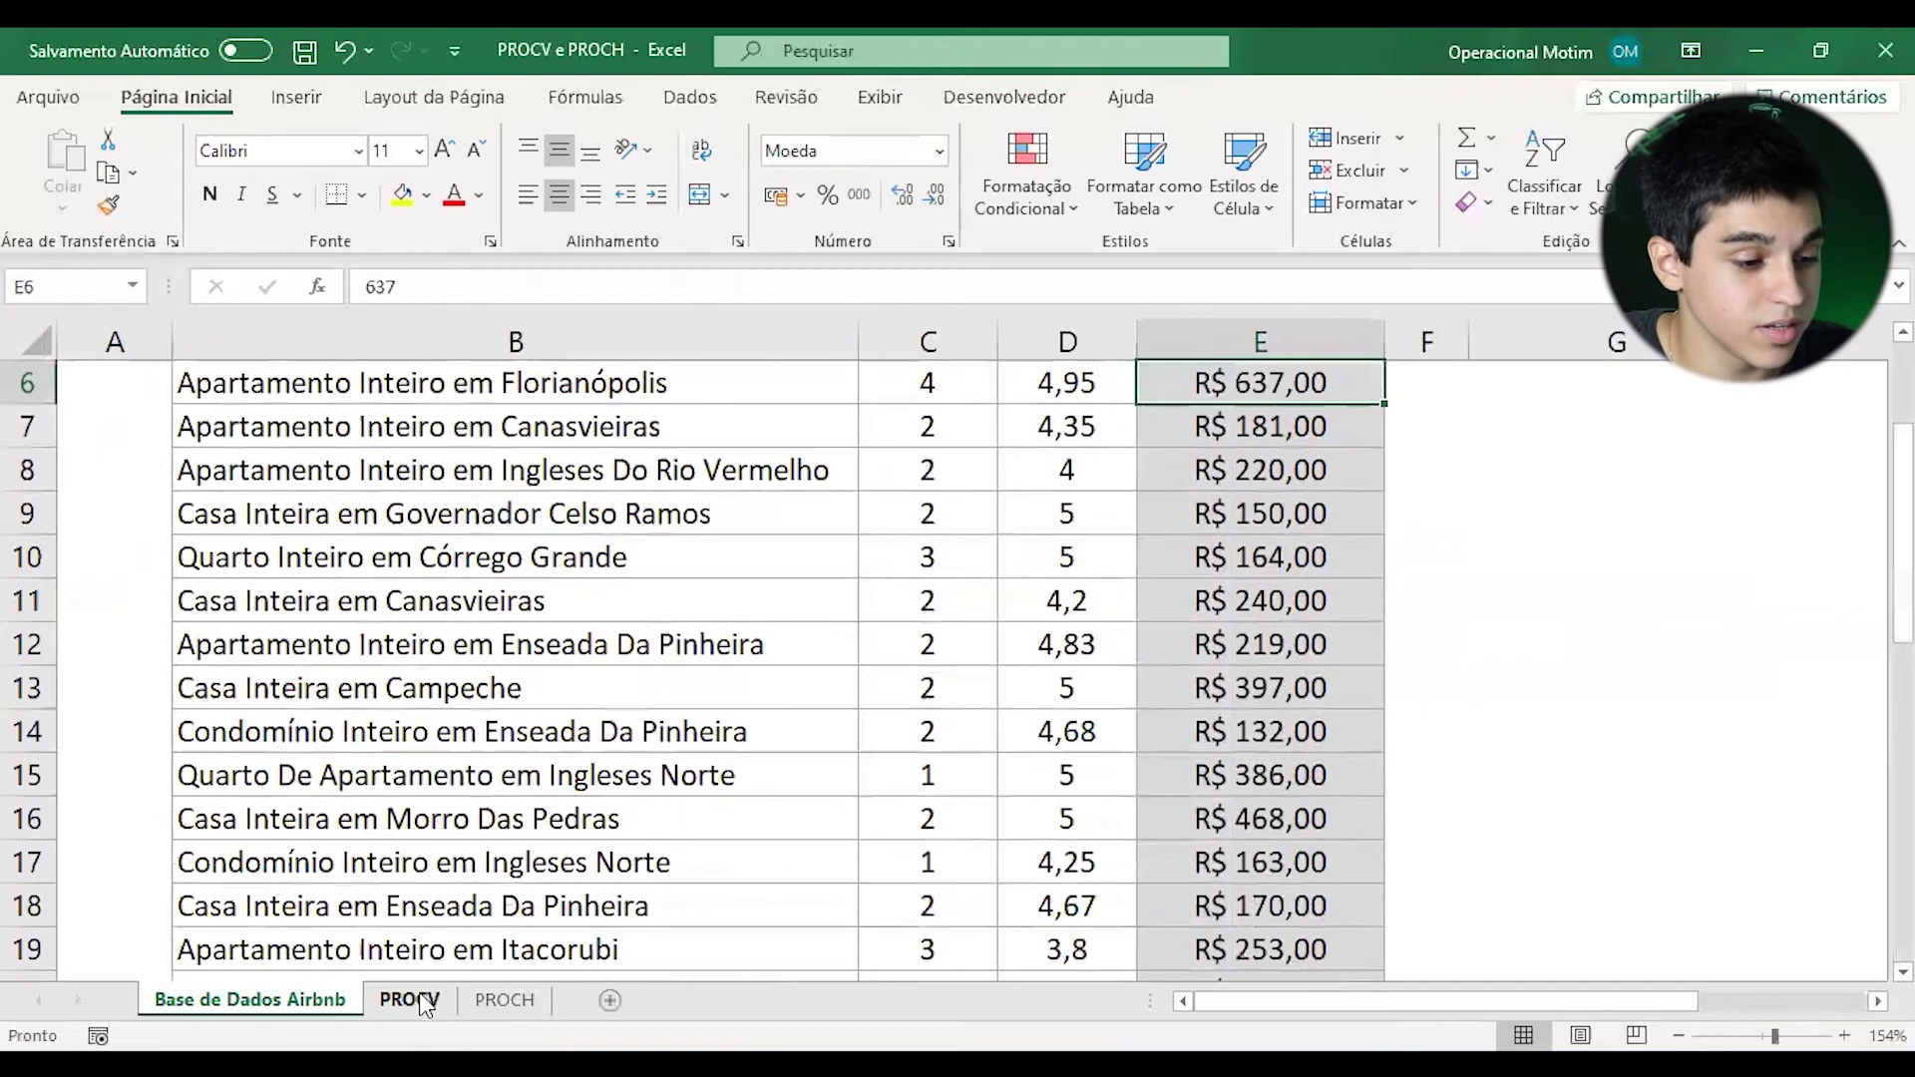
scroll(479, 888, "down", 10)
scroll(496, 828, "up", 5)
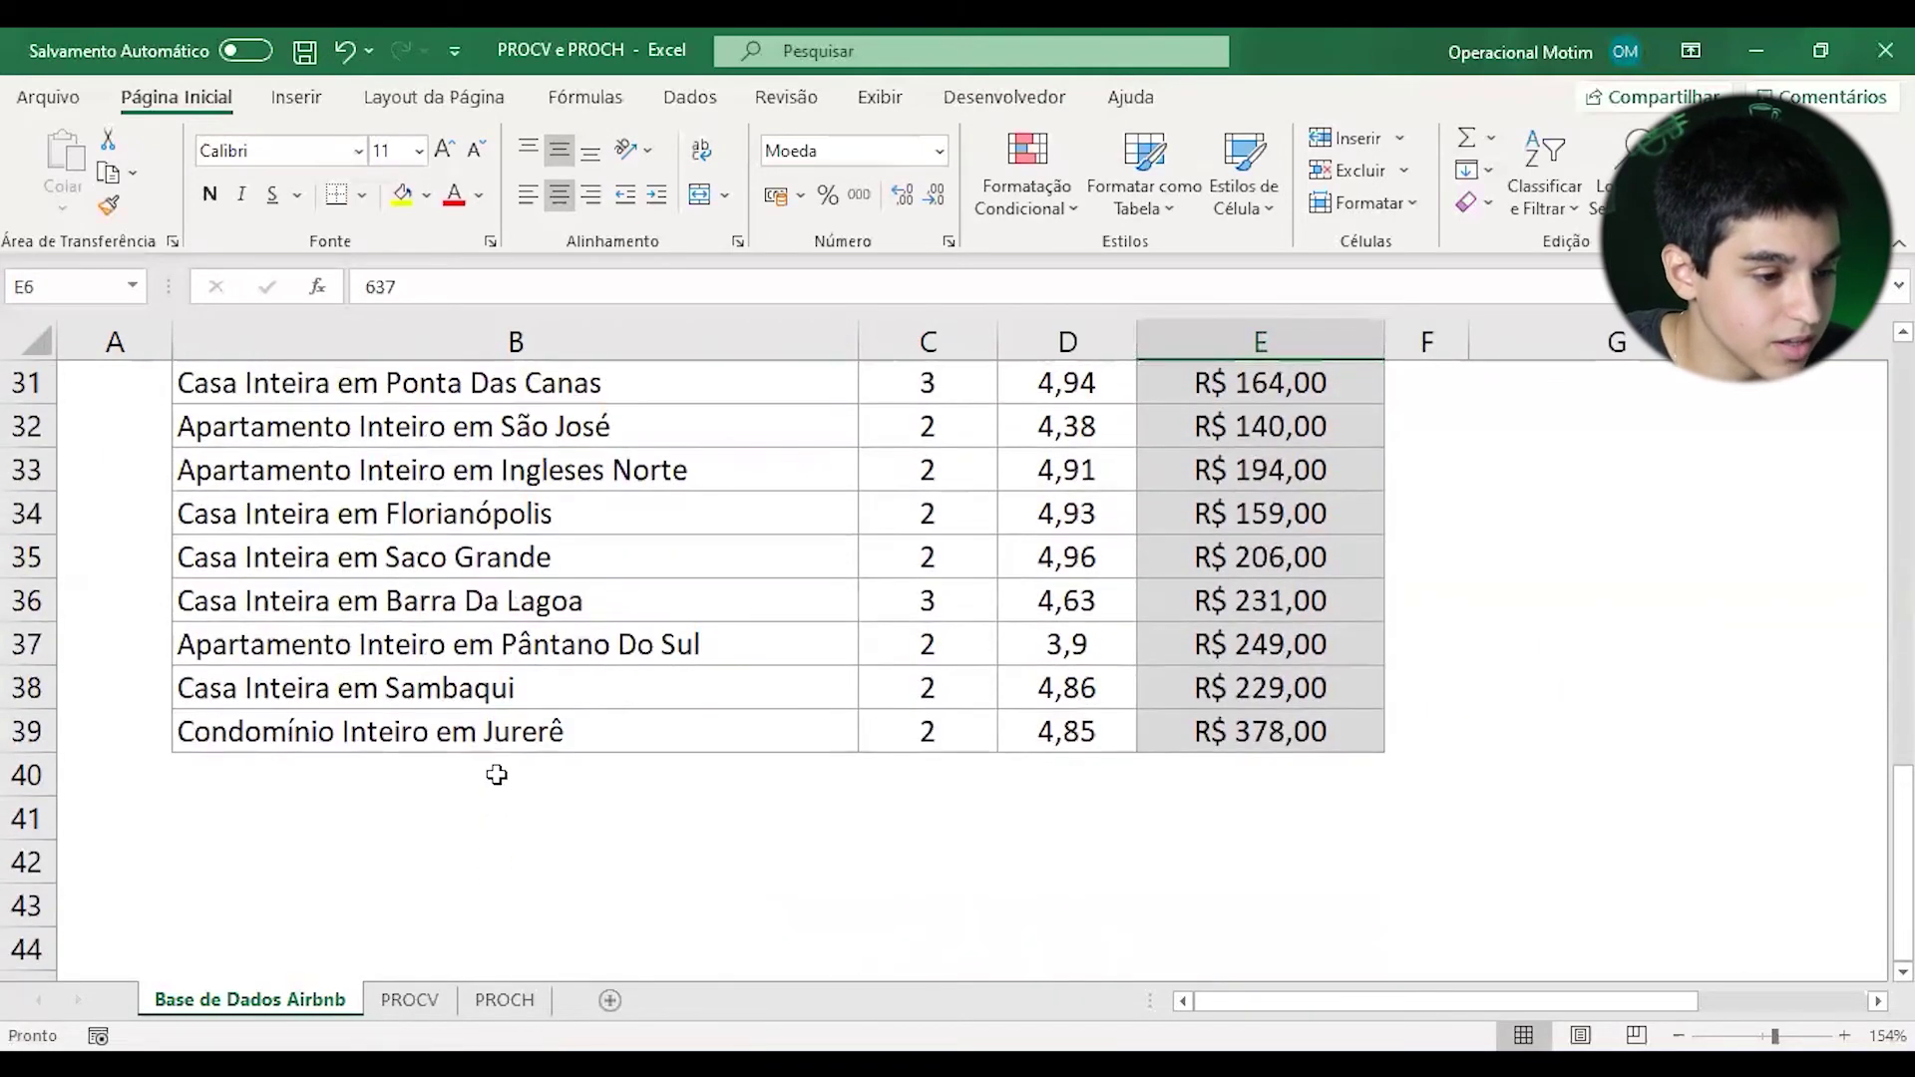
scroll(511, 733, "up", 7)
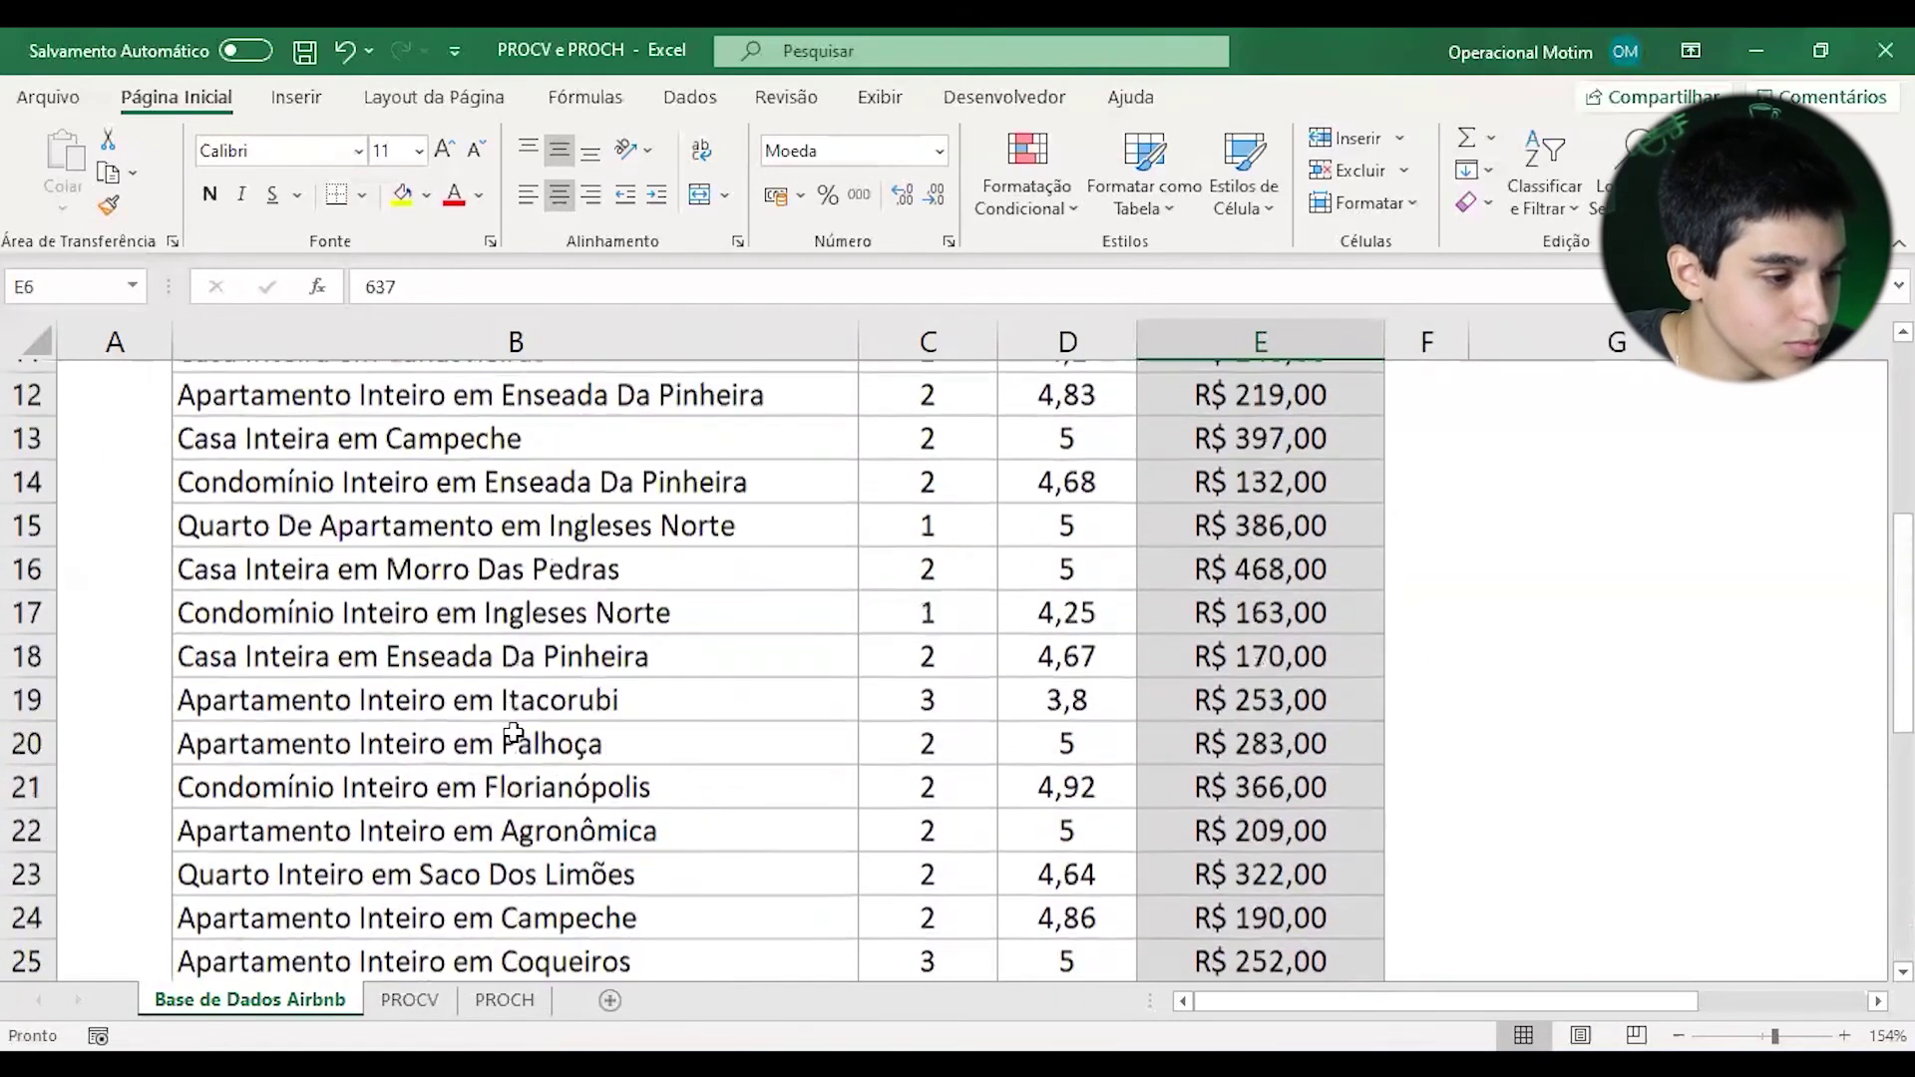
scroll(521, 738, "down", 2)
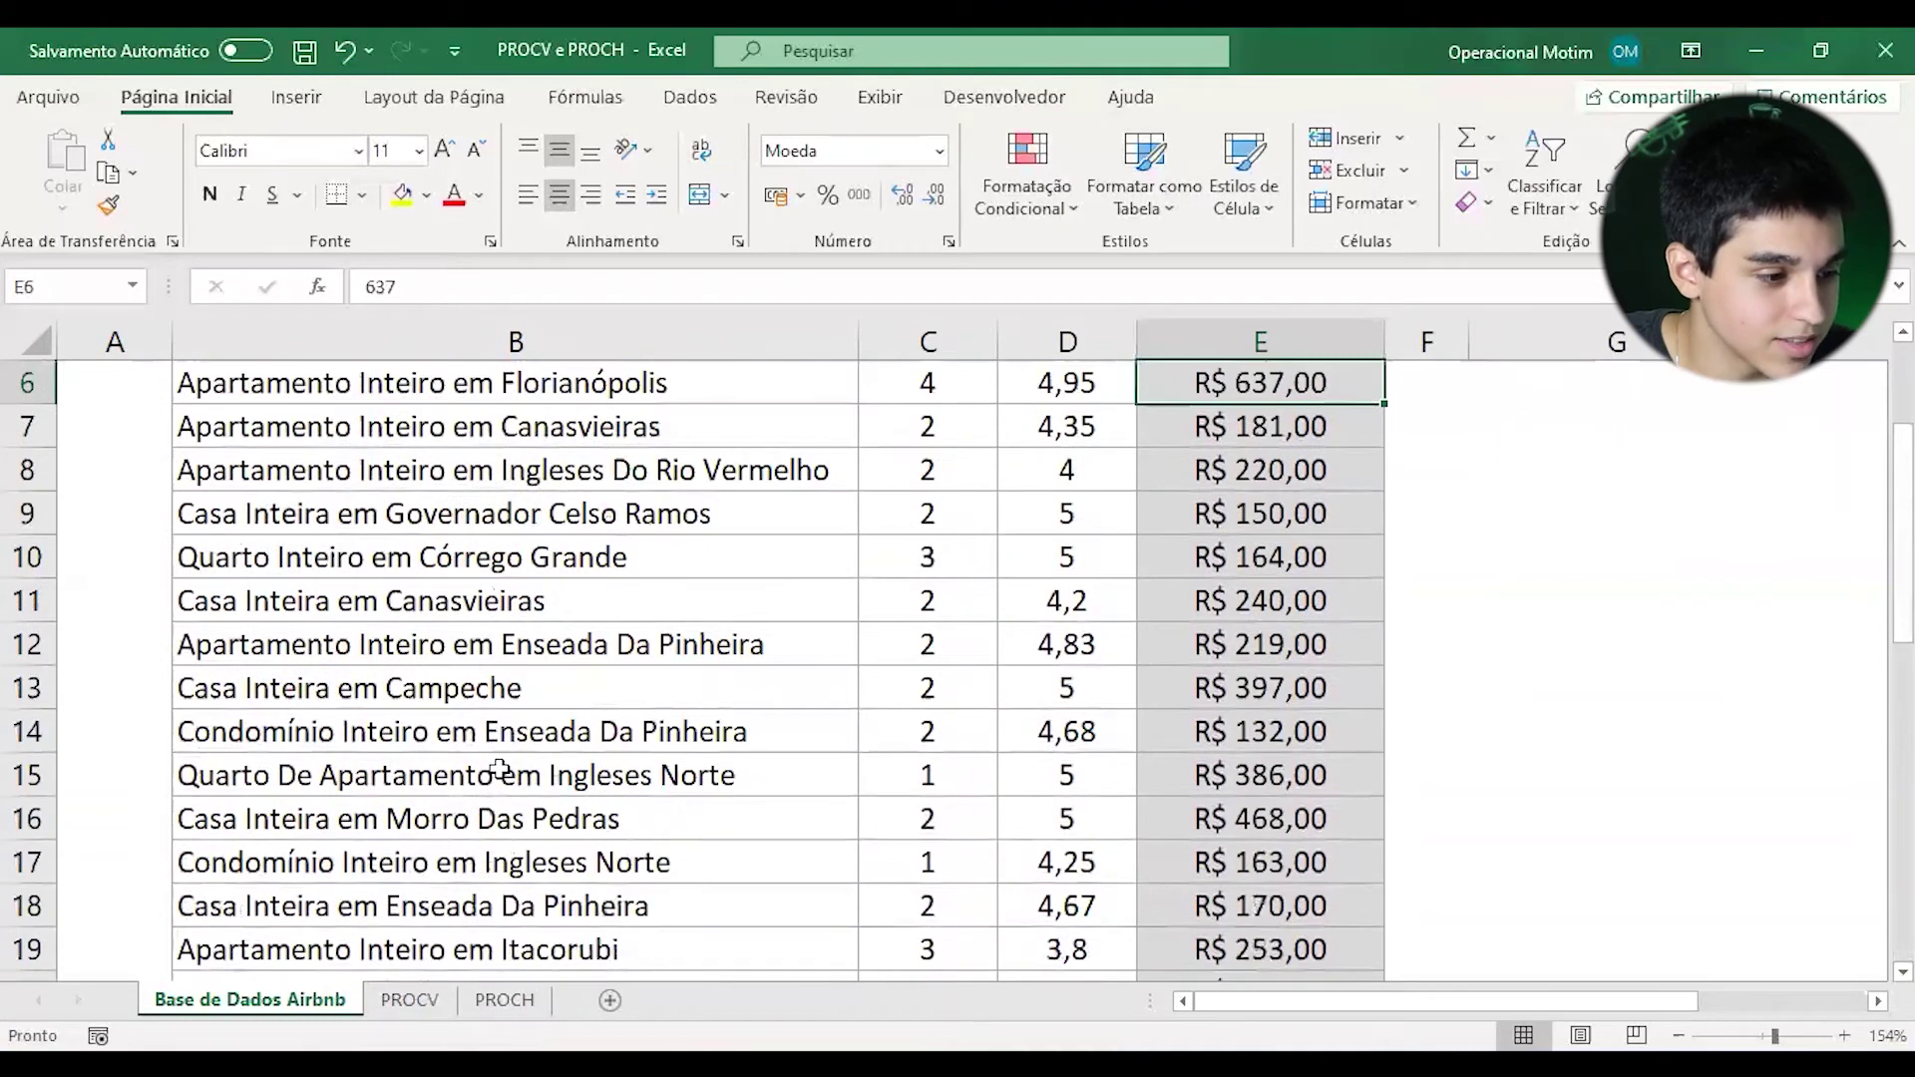
left_click(480, 703)
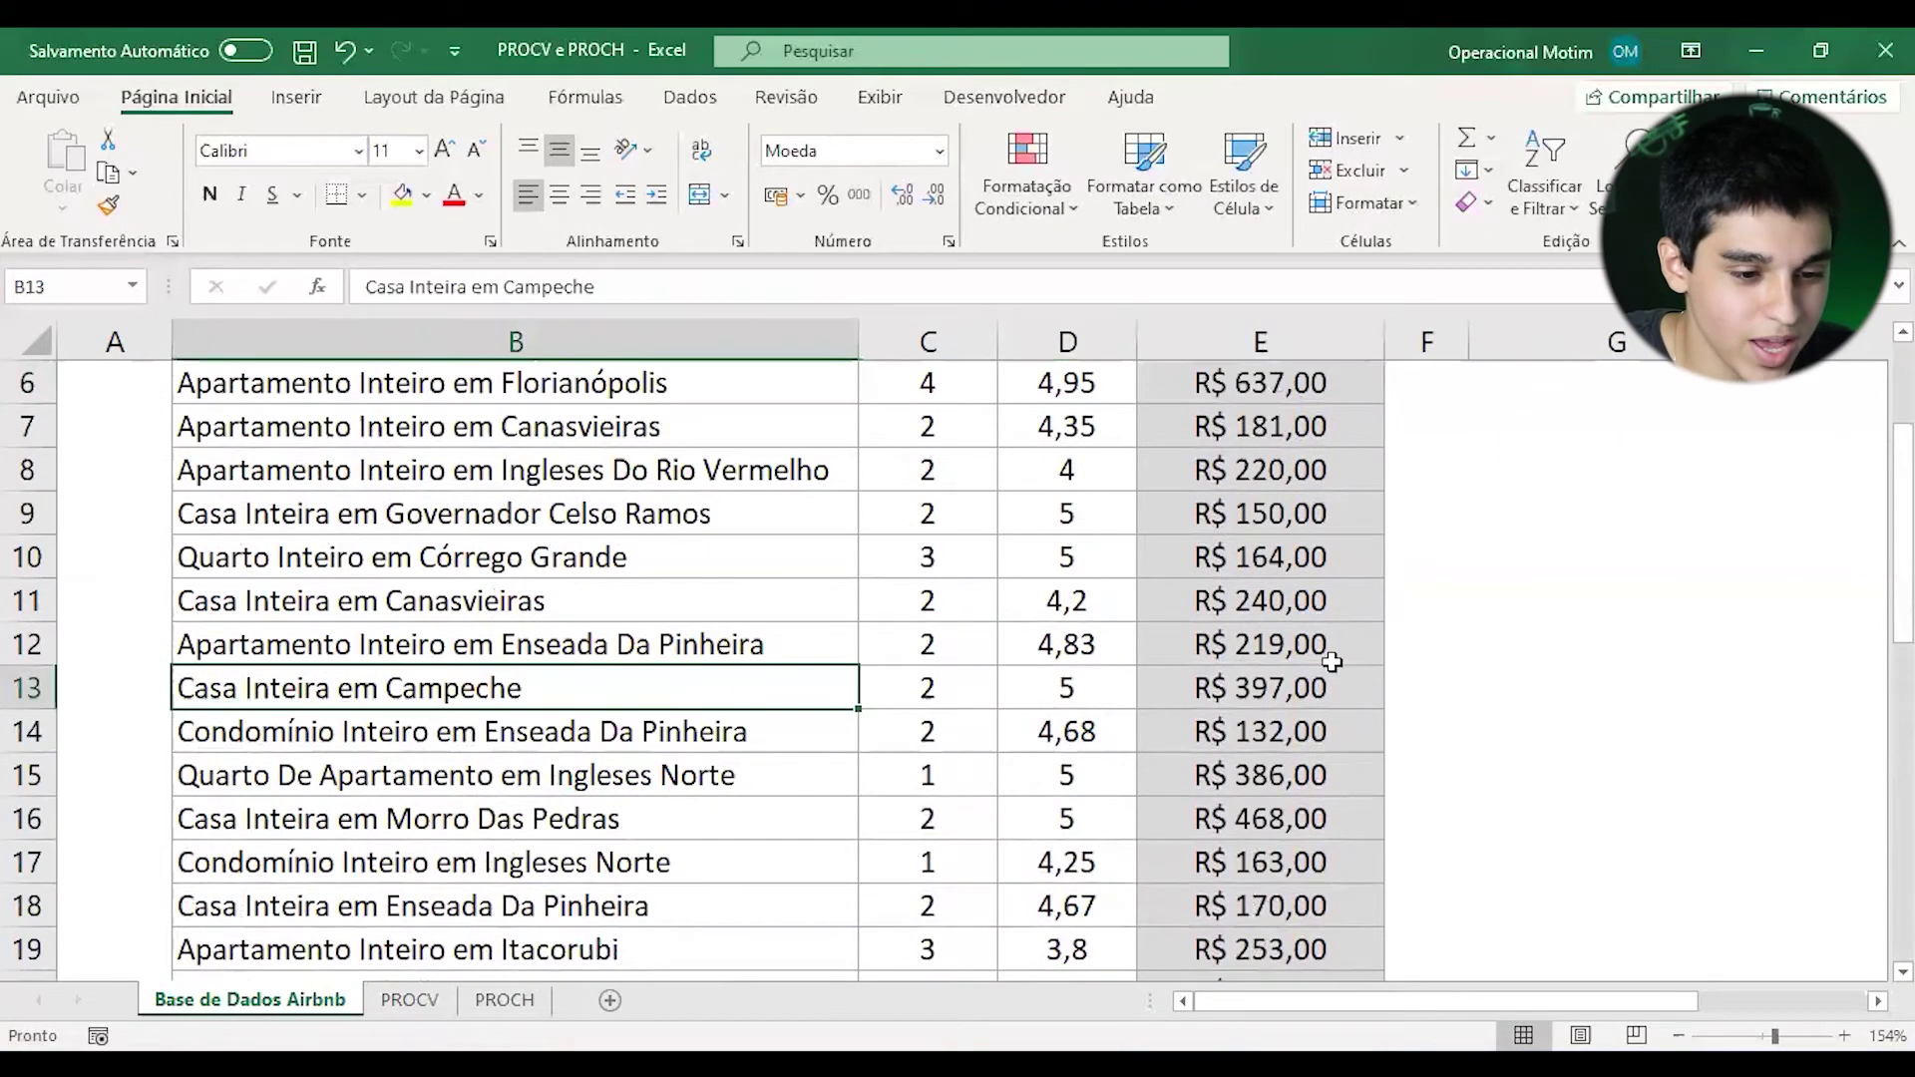
left_click(1274, 700)
left_click(377, 1000)
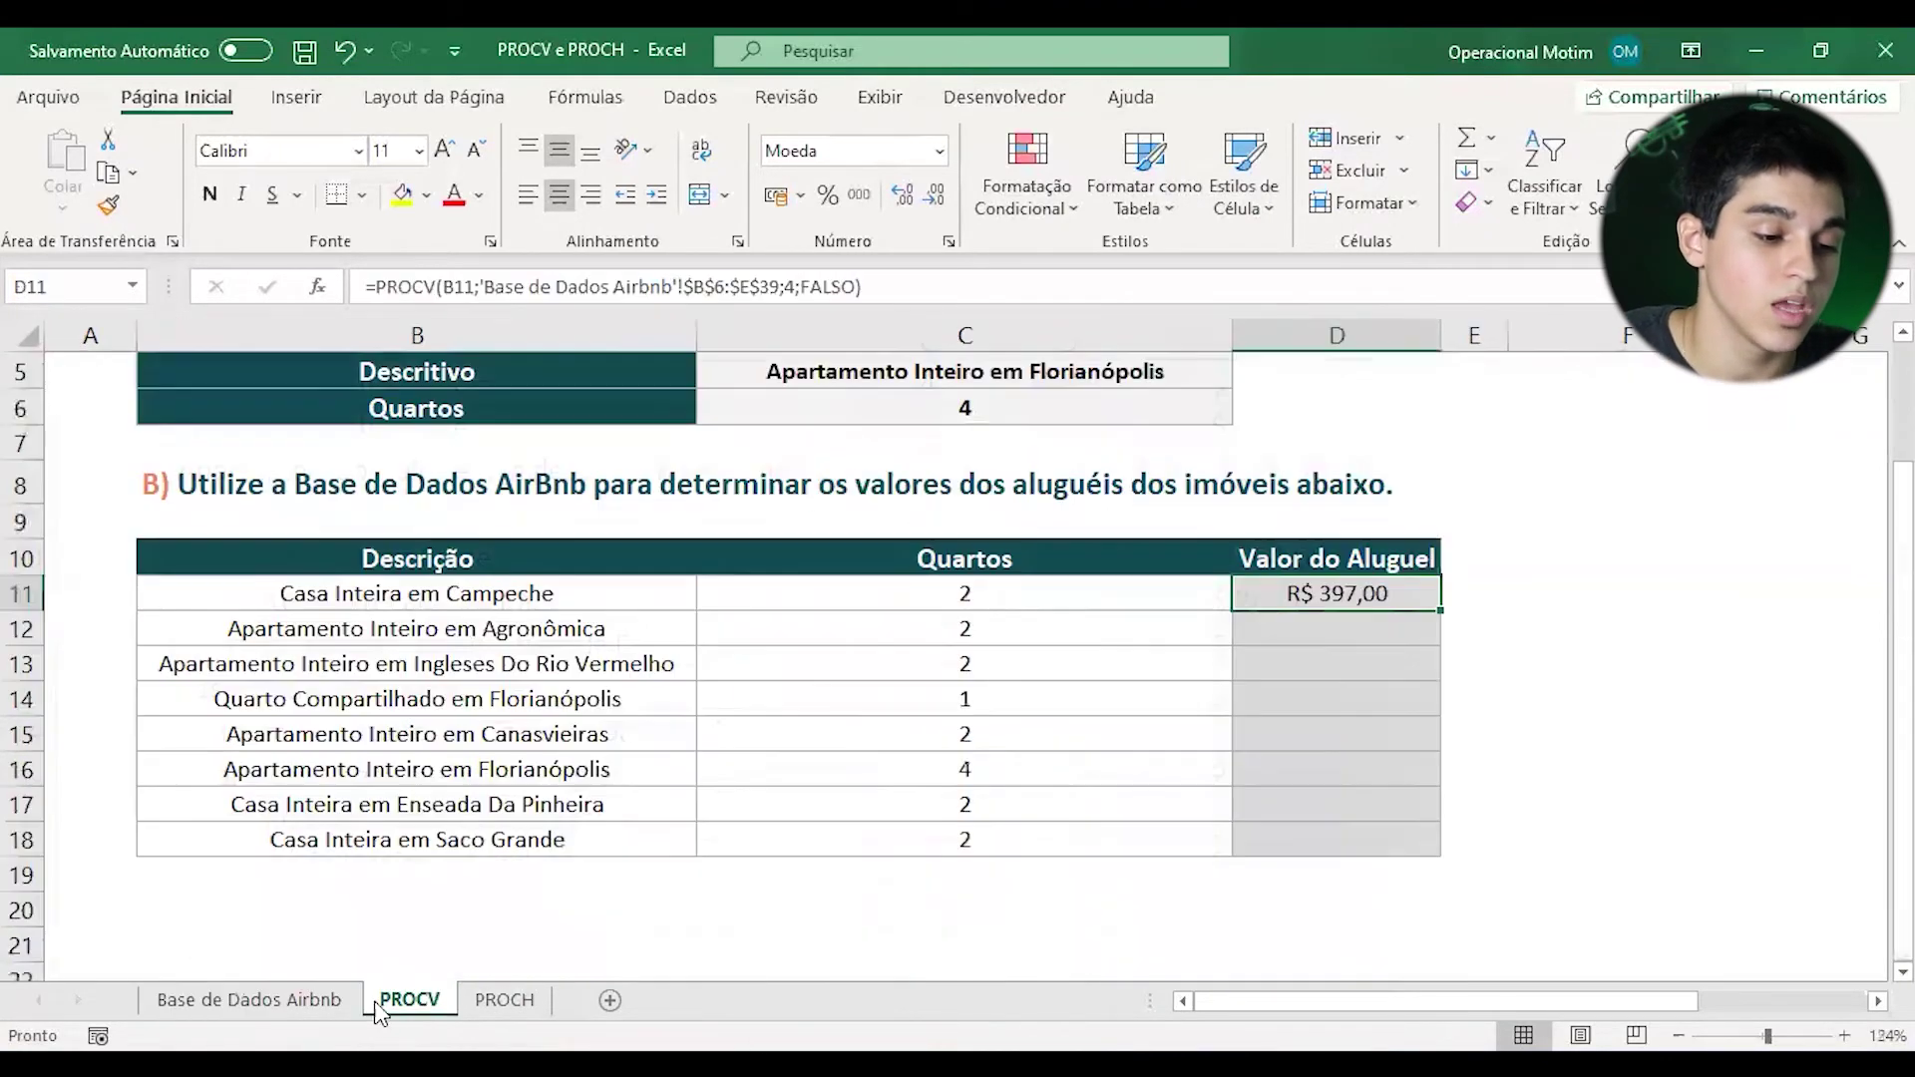
- Fill the D11 formula down the Valor do Aluguel column to D18 and deselect the range
left_click_drag(1439, 610, 1429, 864)
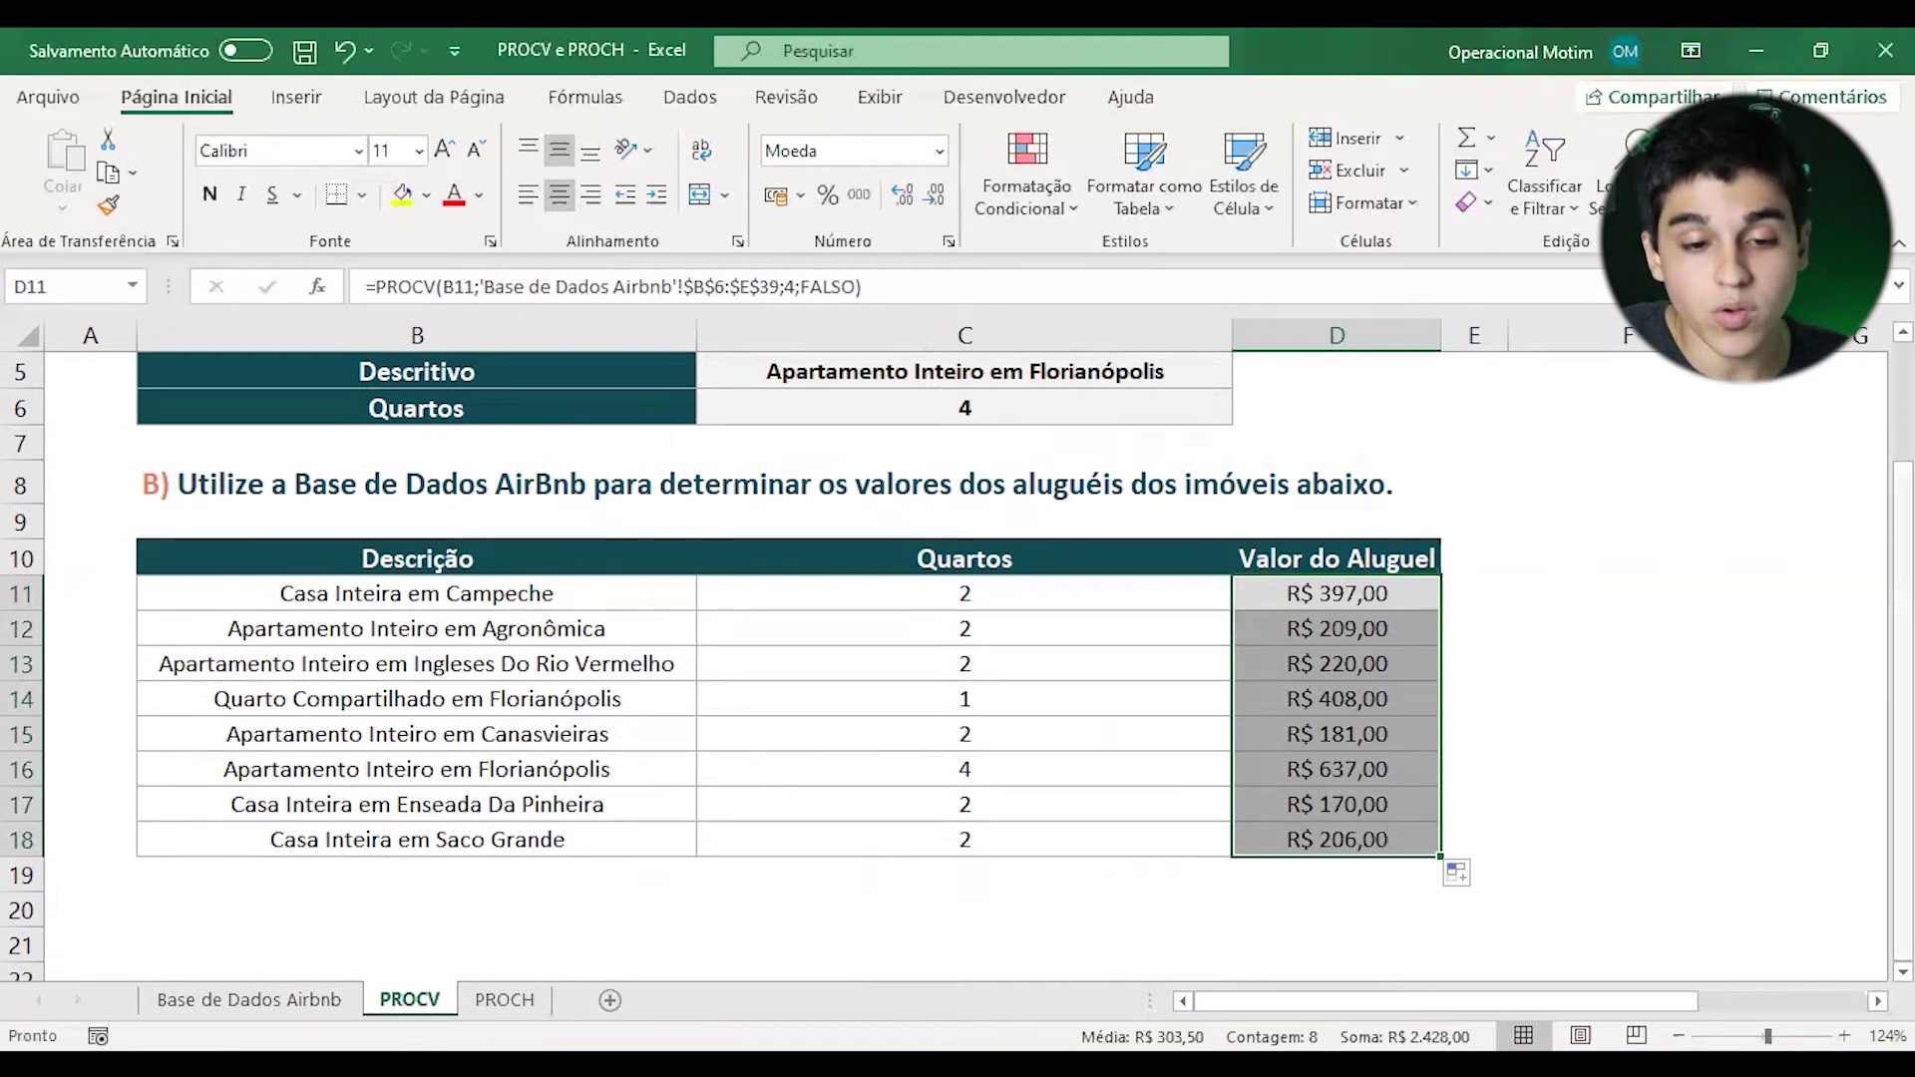
scroll(1661, 529, "up", 1)
left_click(1624, 528)
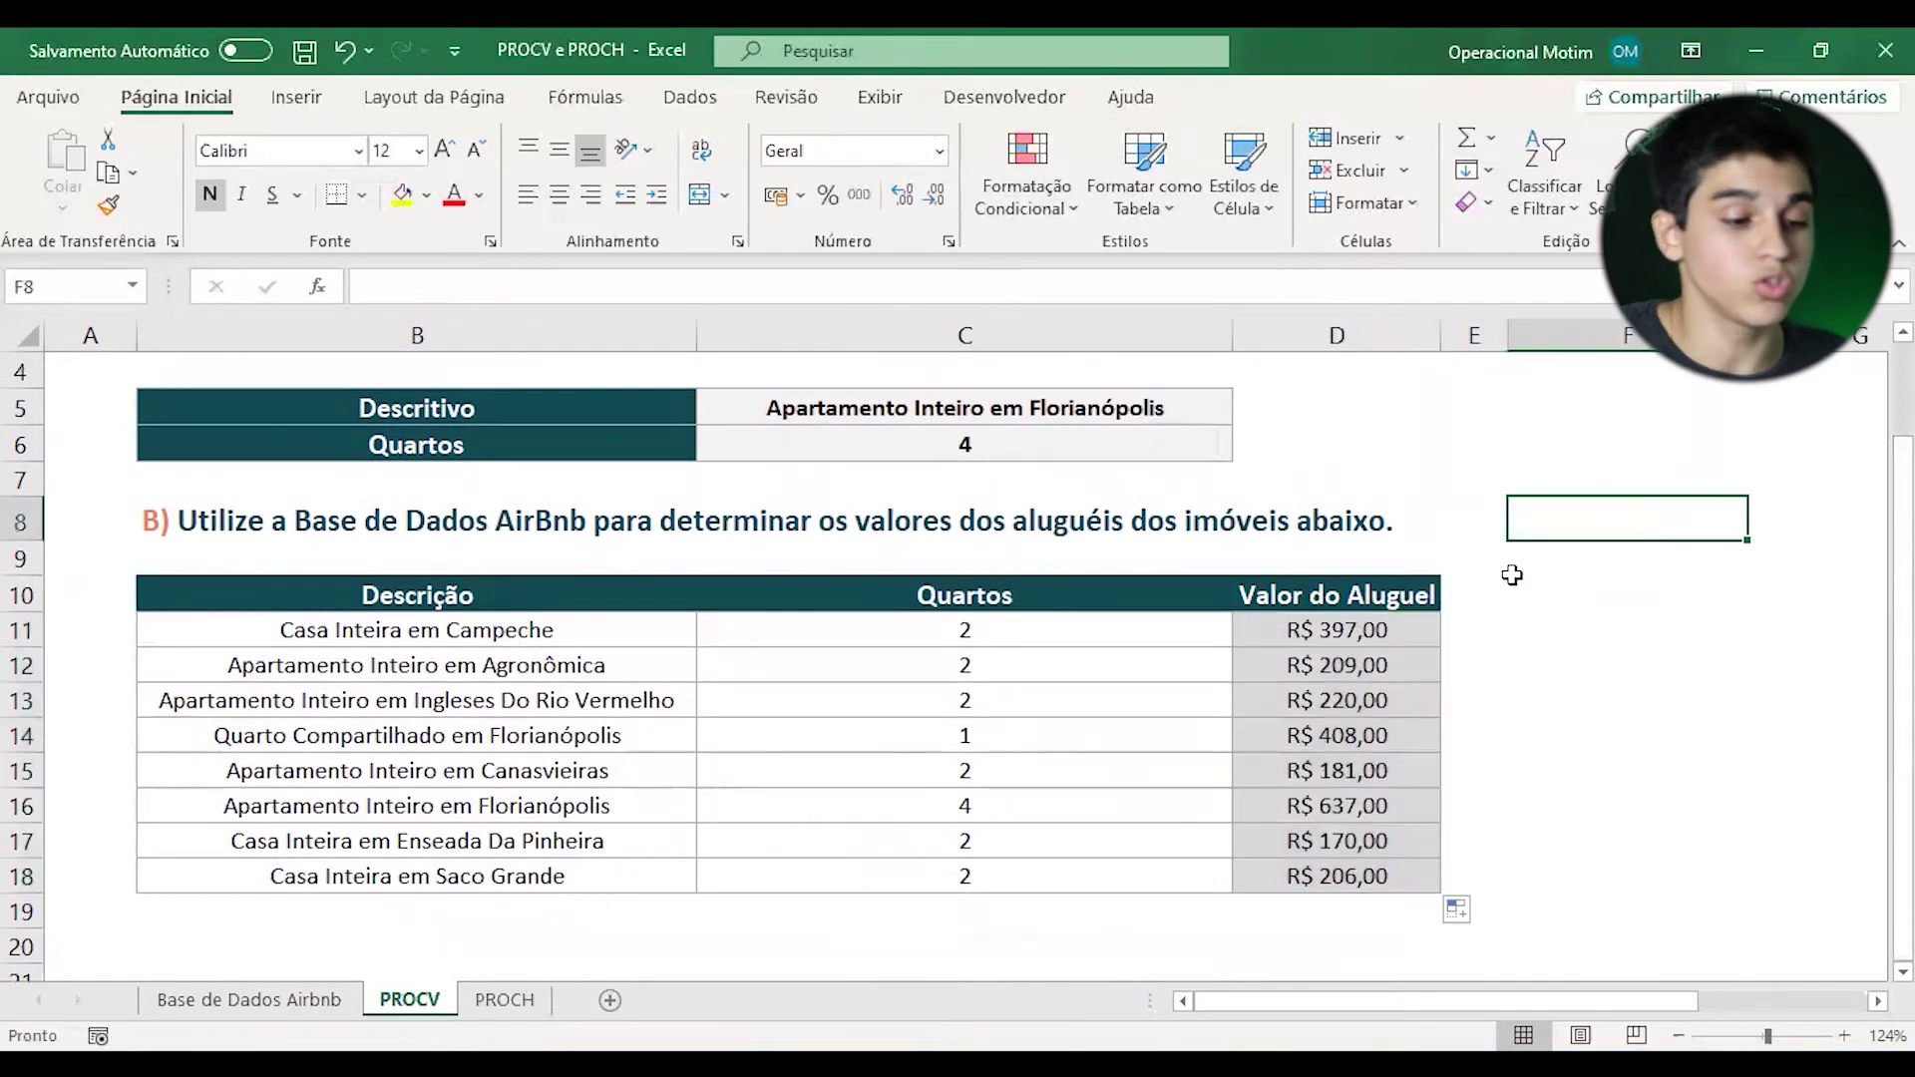
- Go to the PROCH sheet and examine how the Descrição and Notas rows of the horizontal table are laid out
left_click(501, 1001)
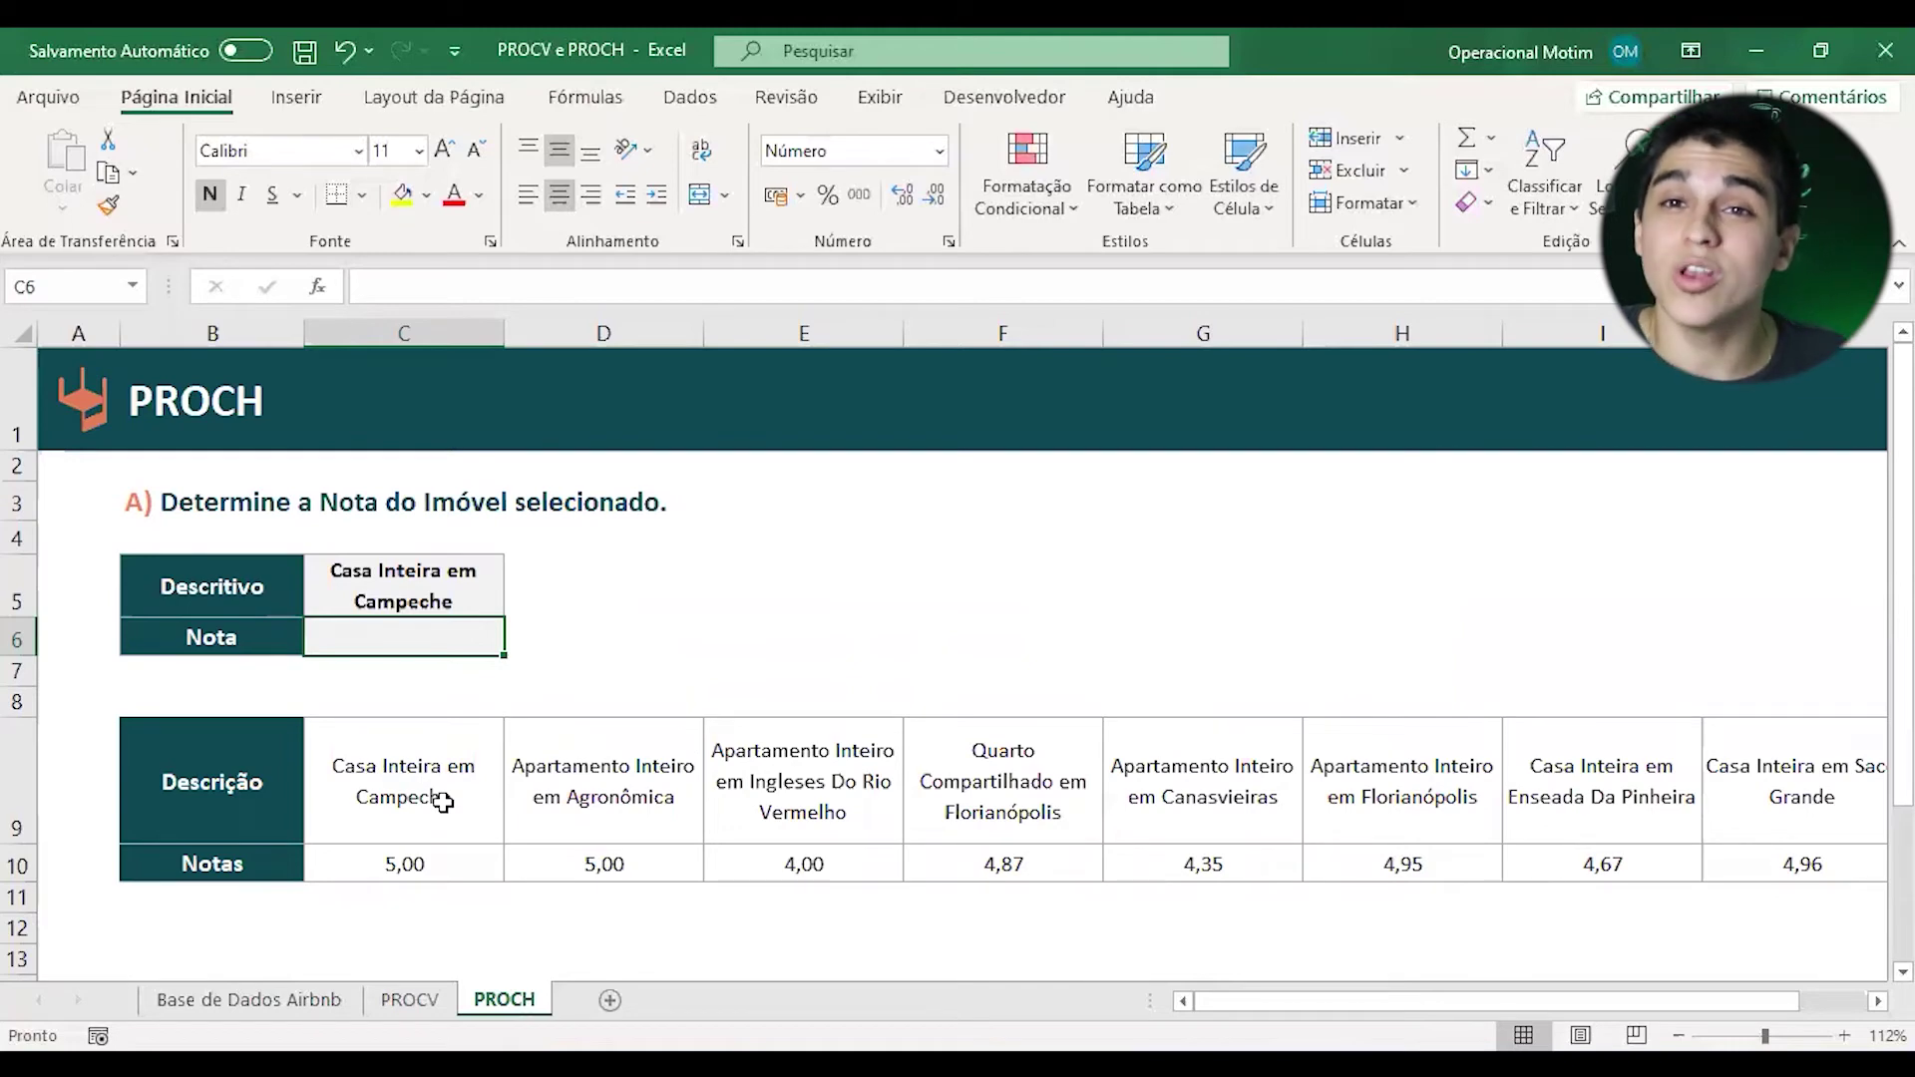
left_click(398, 791)
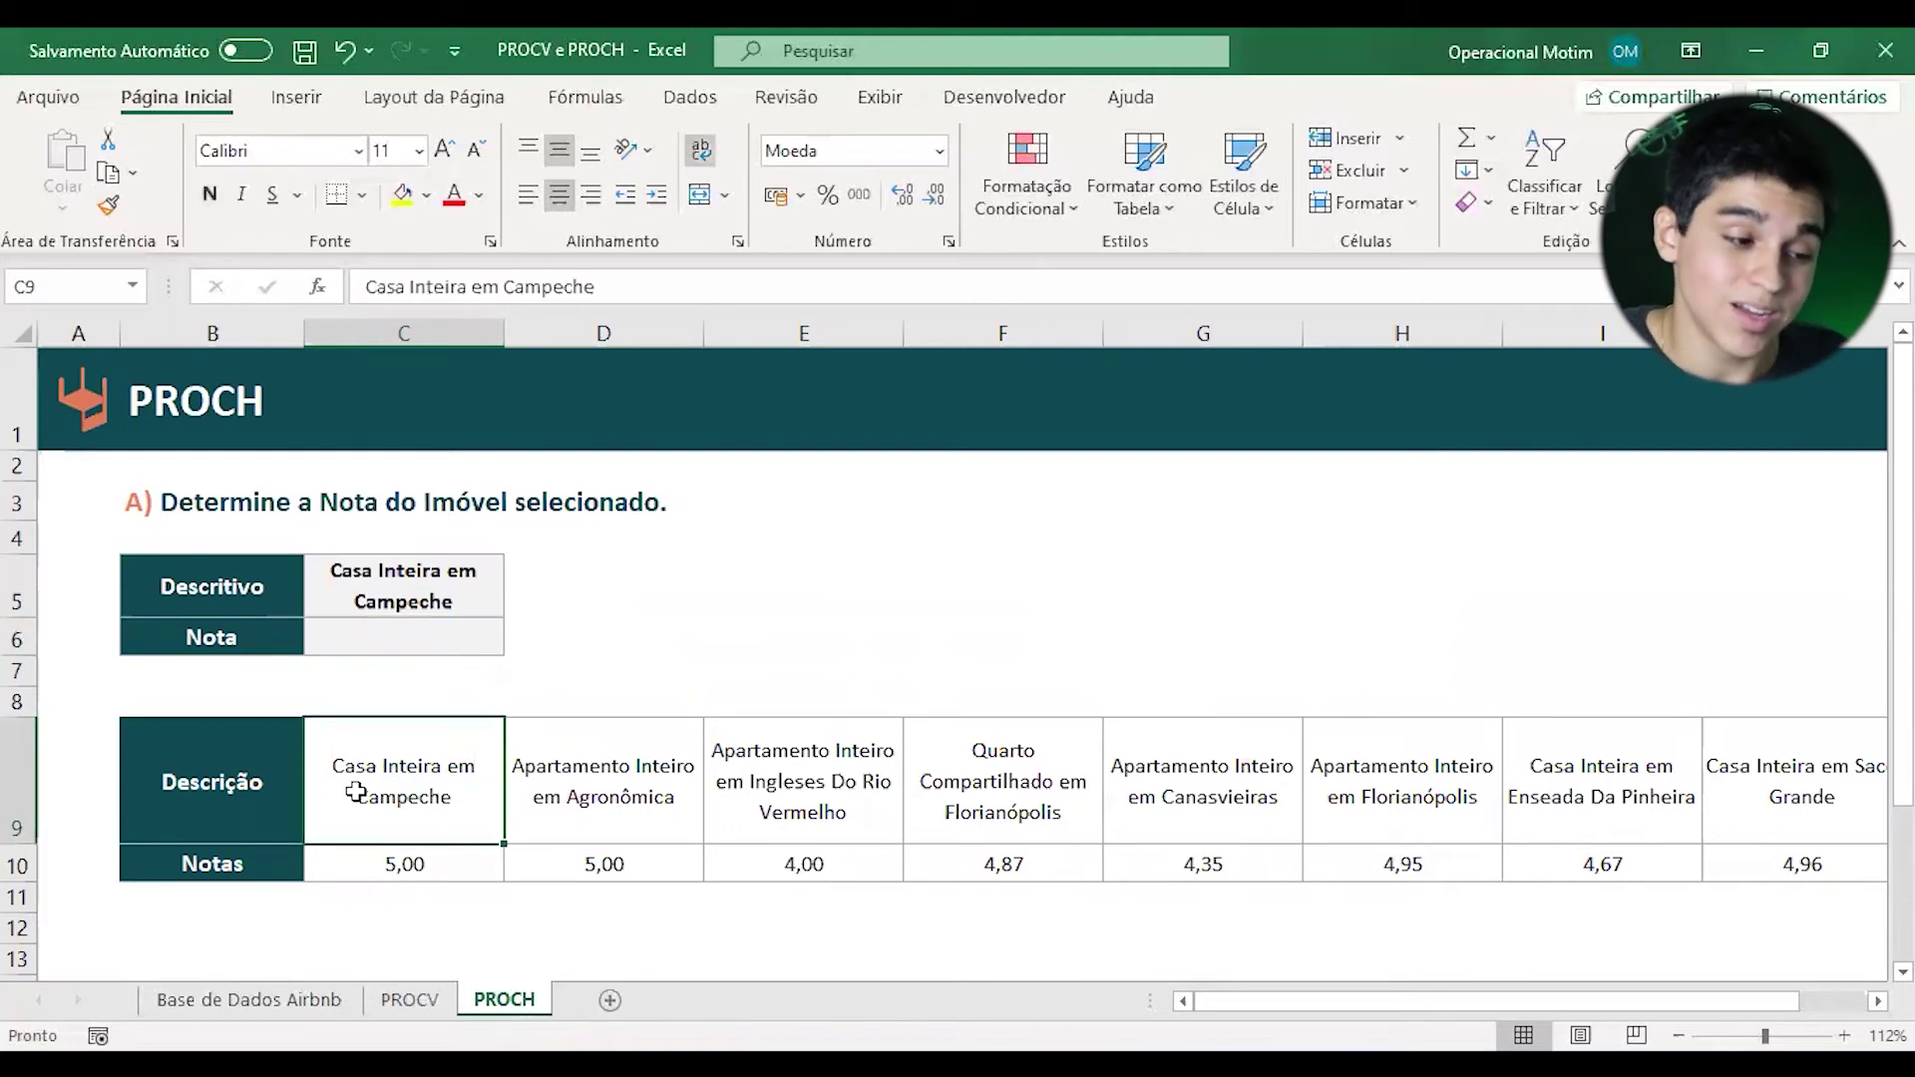
left_click(517, 783)
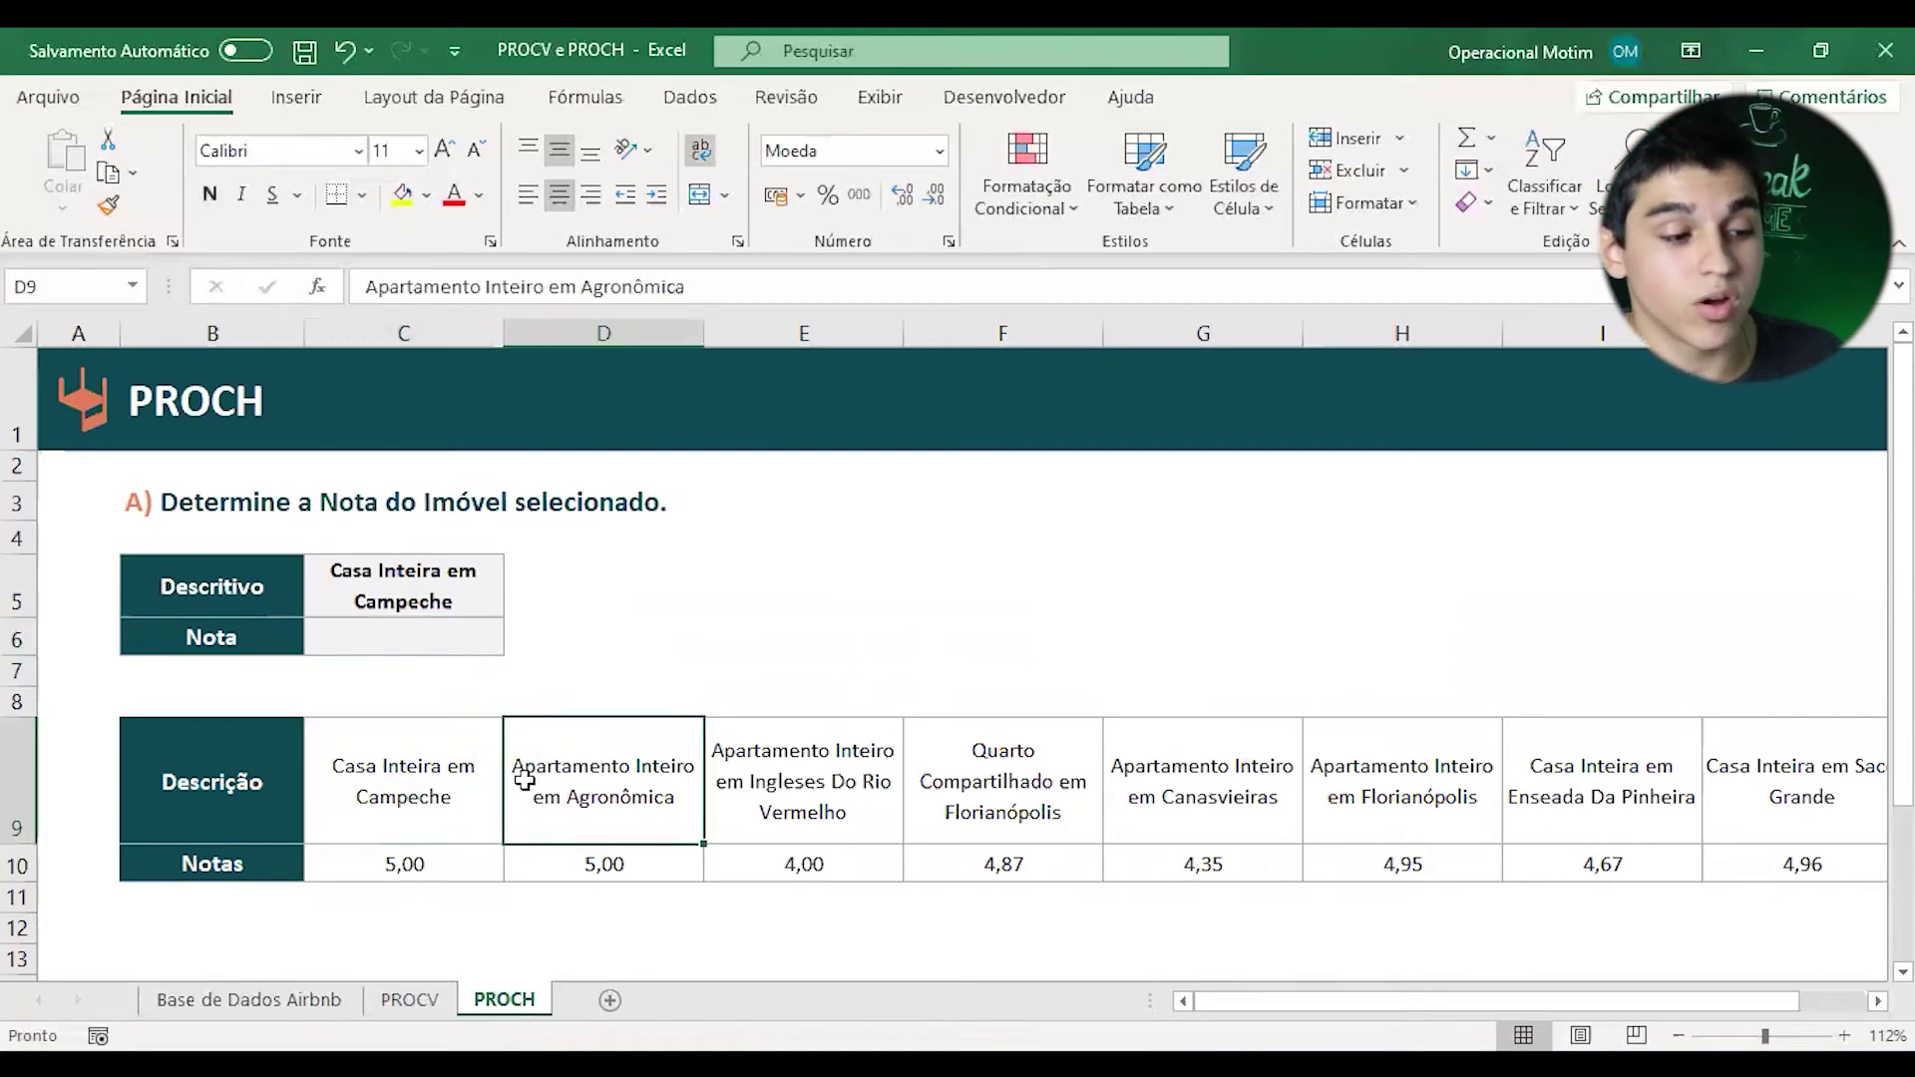
left_click(877, 778)
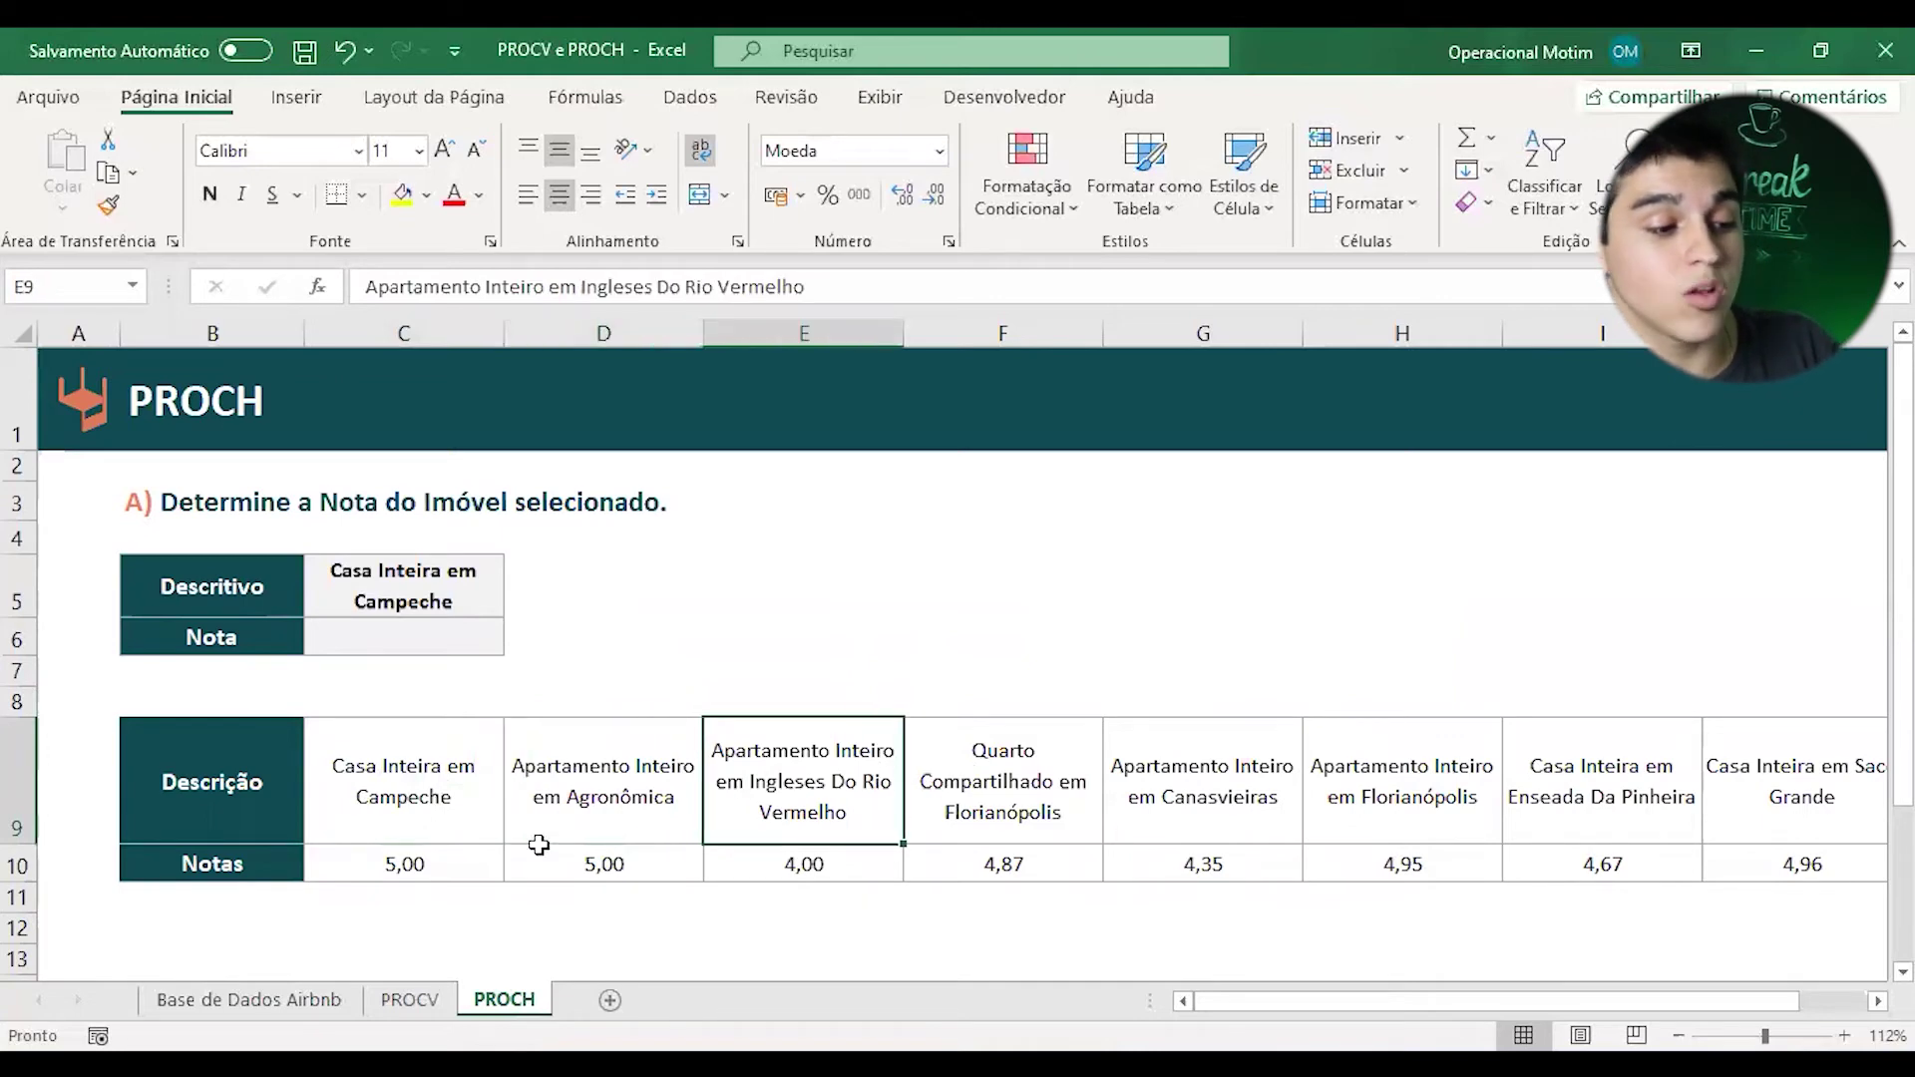
left_click(399, 865)
left_click(576, 864)
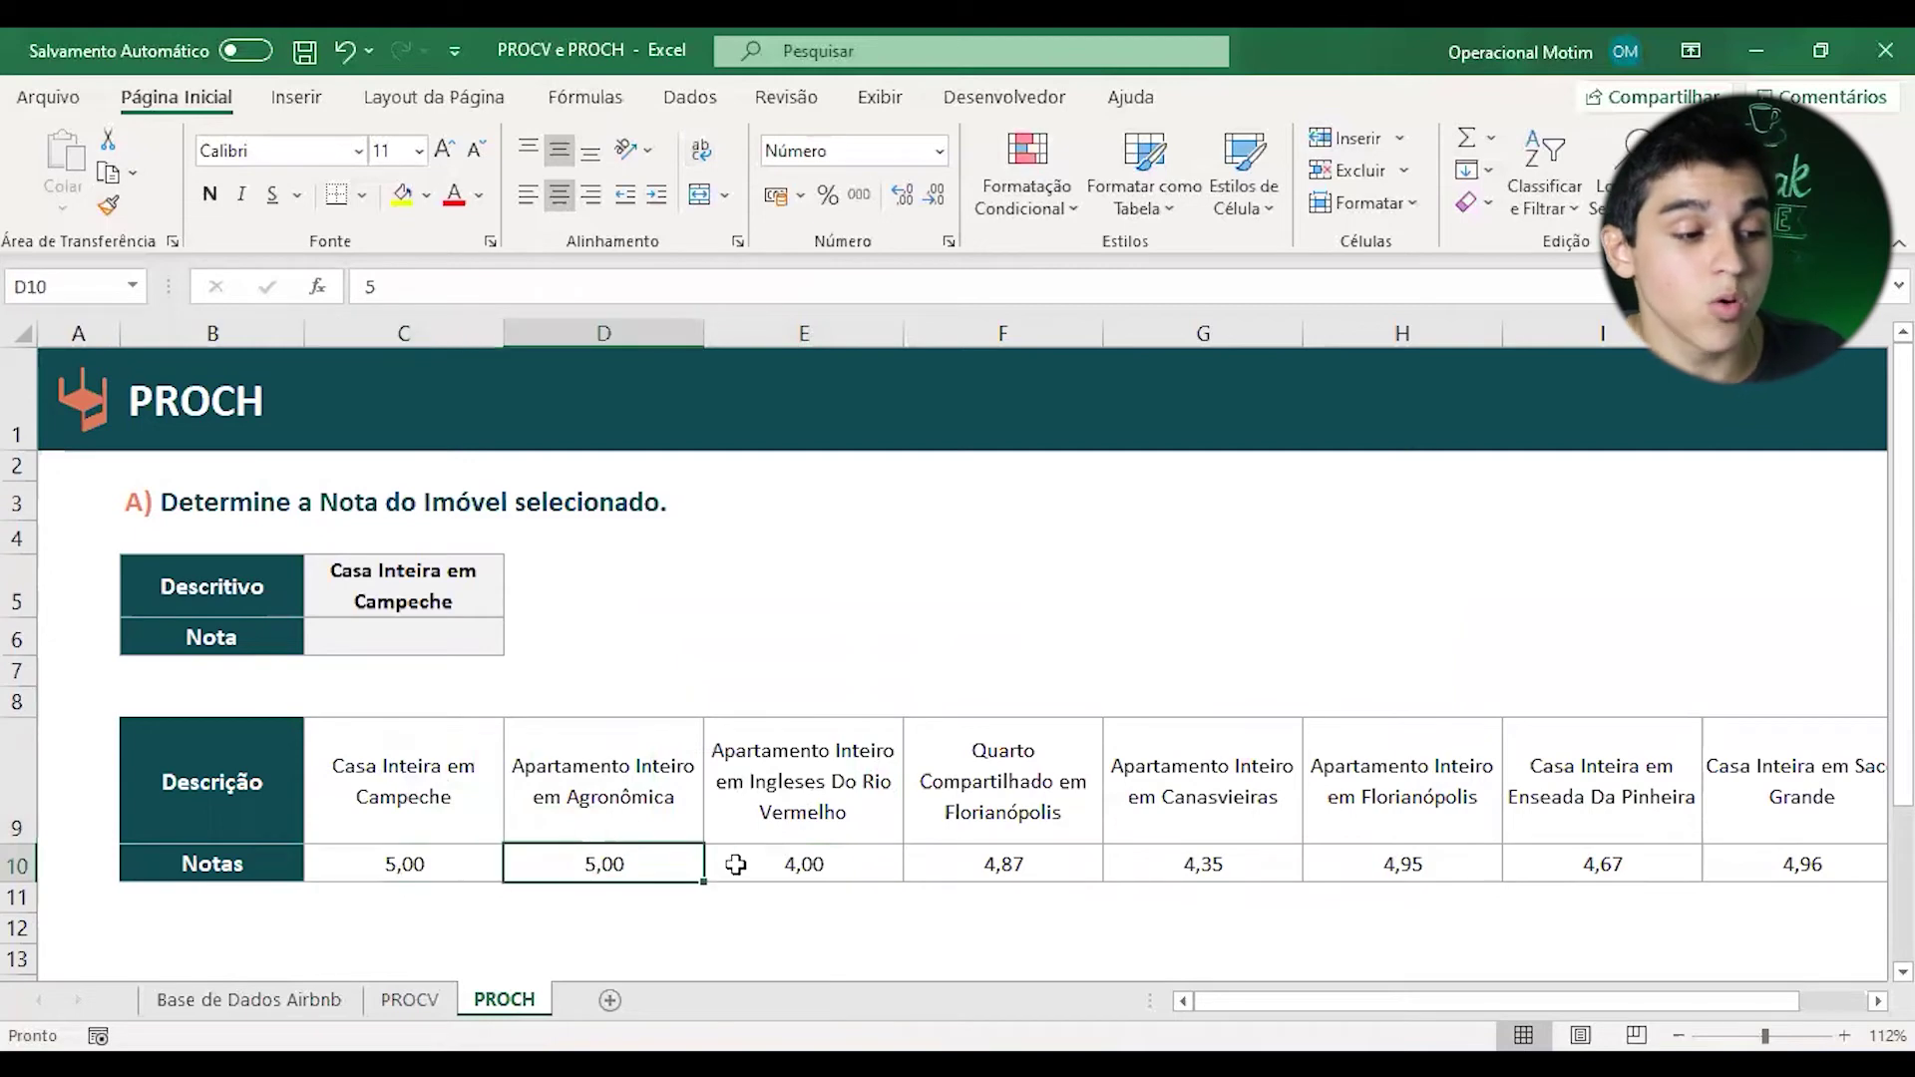
- Start a PROCH formula in the Nota cell C6 with the Descritivo cell C5 as the lookup value
left_click(452, 634)
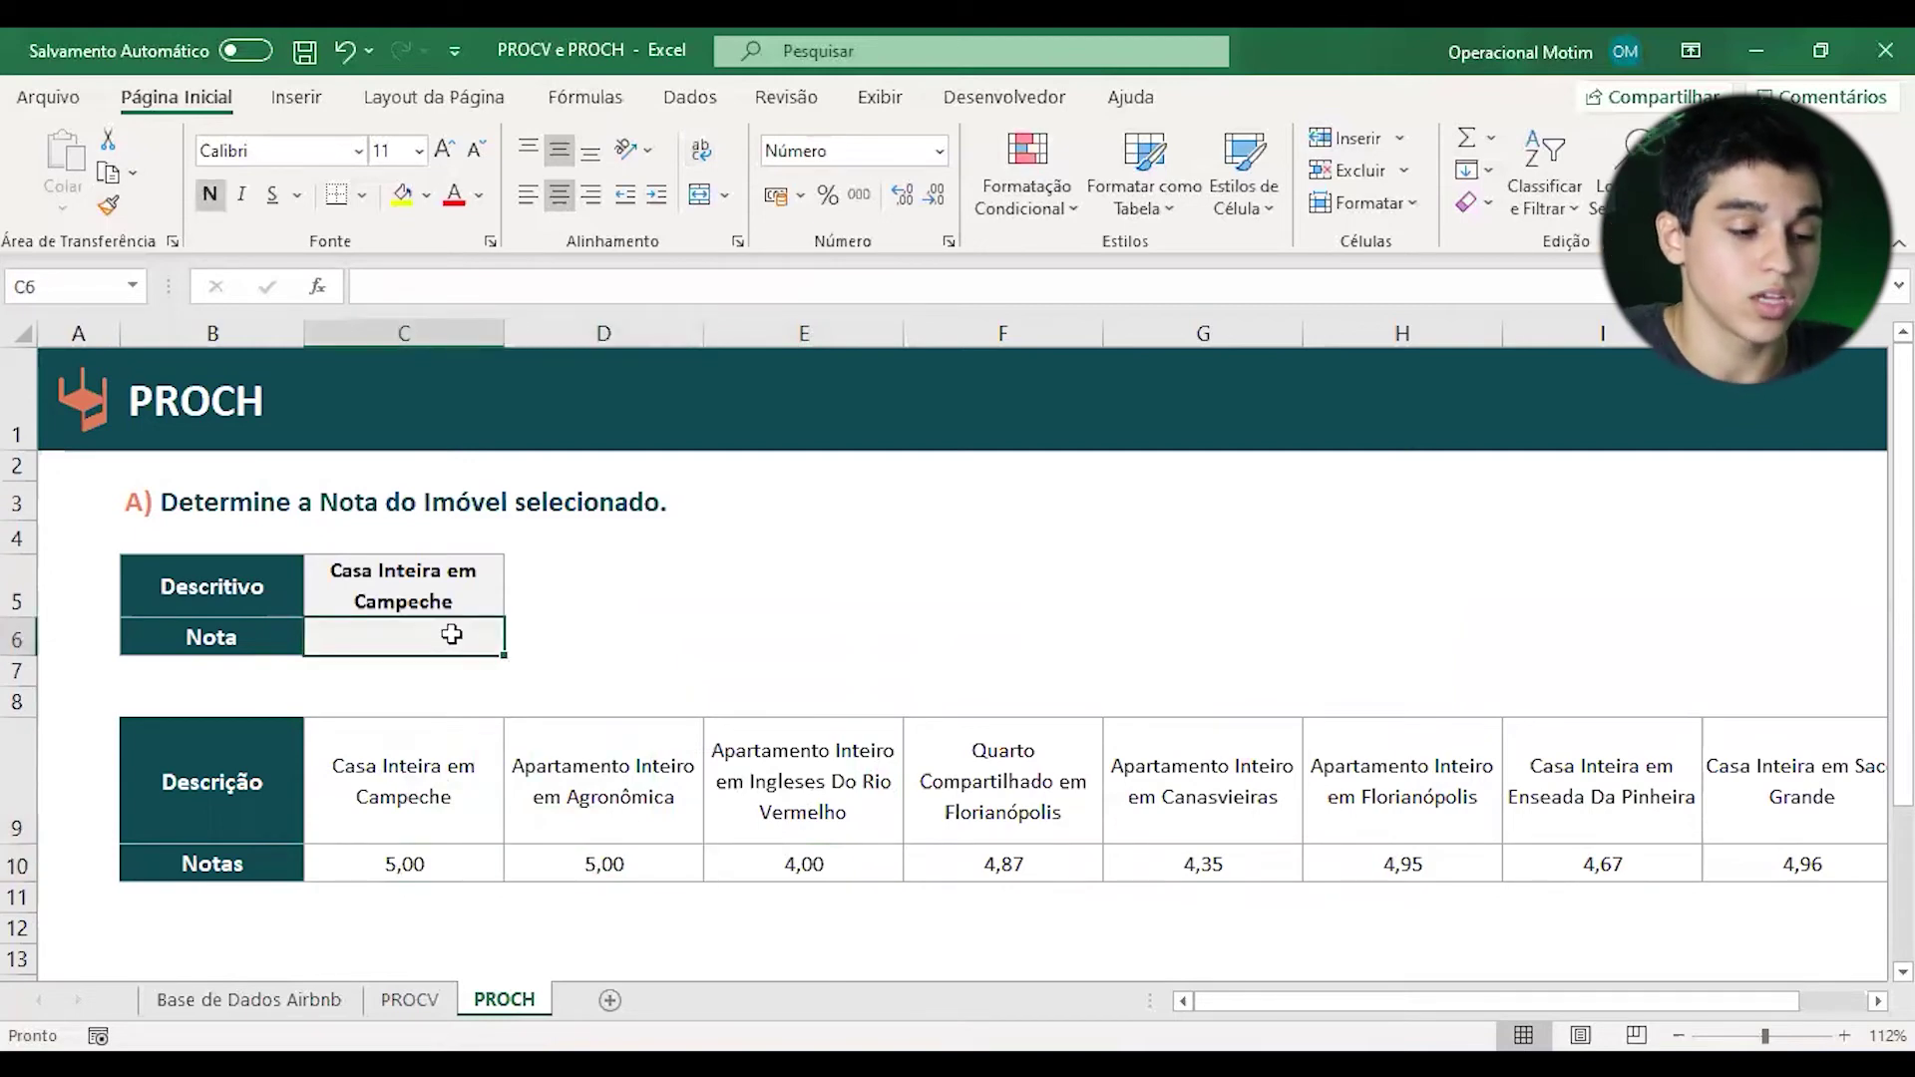
type("=PROC")
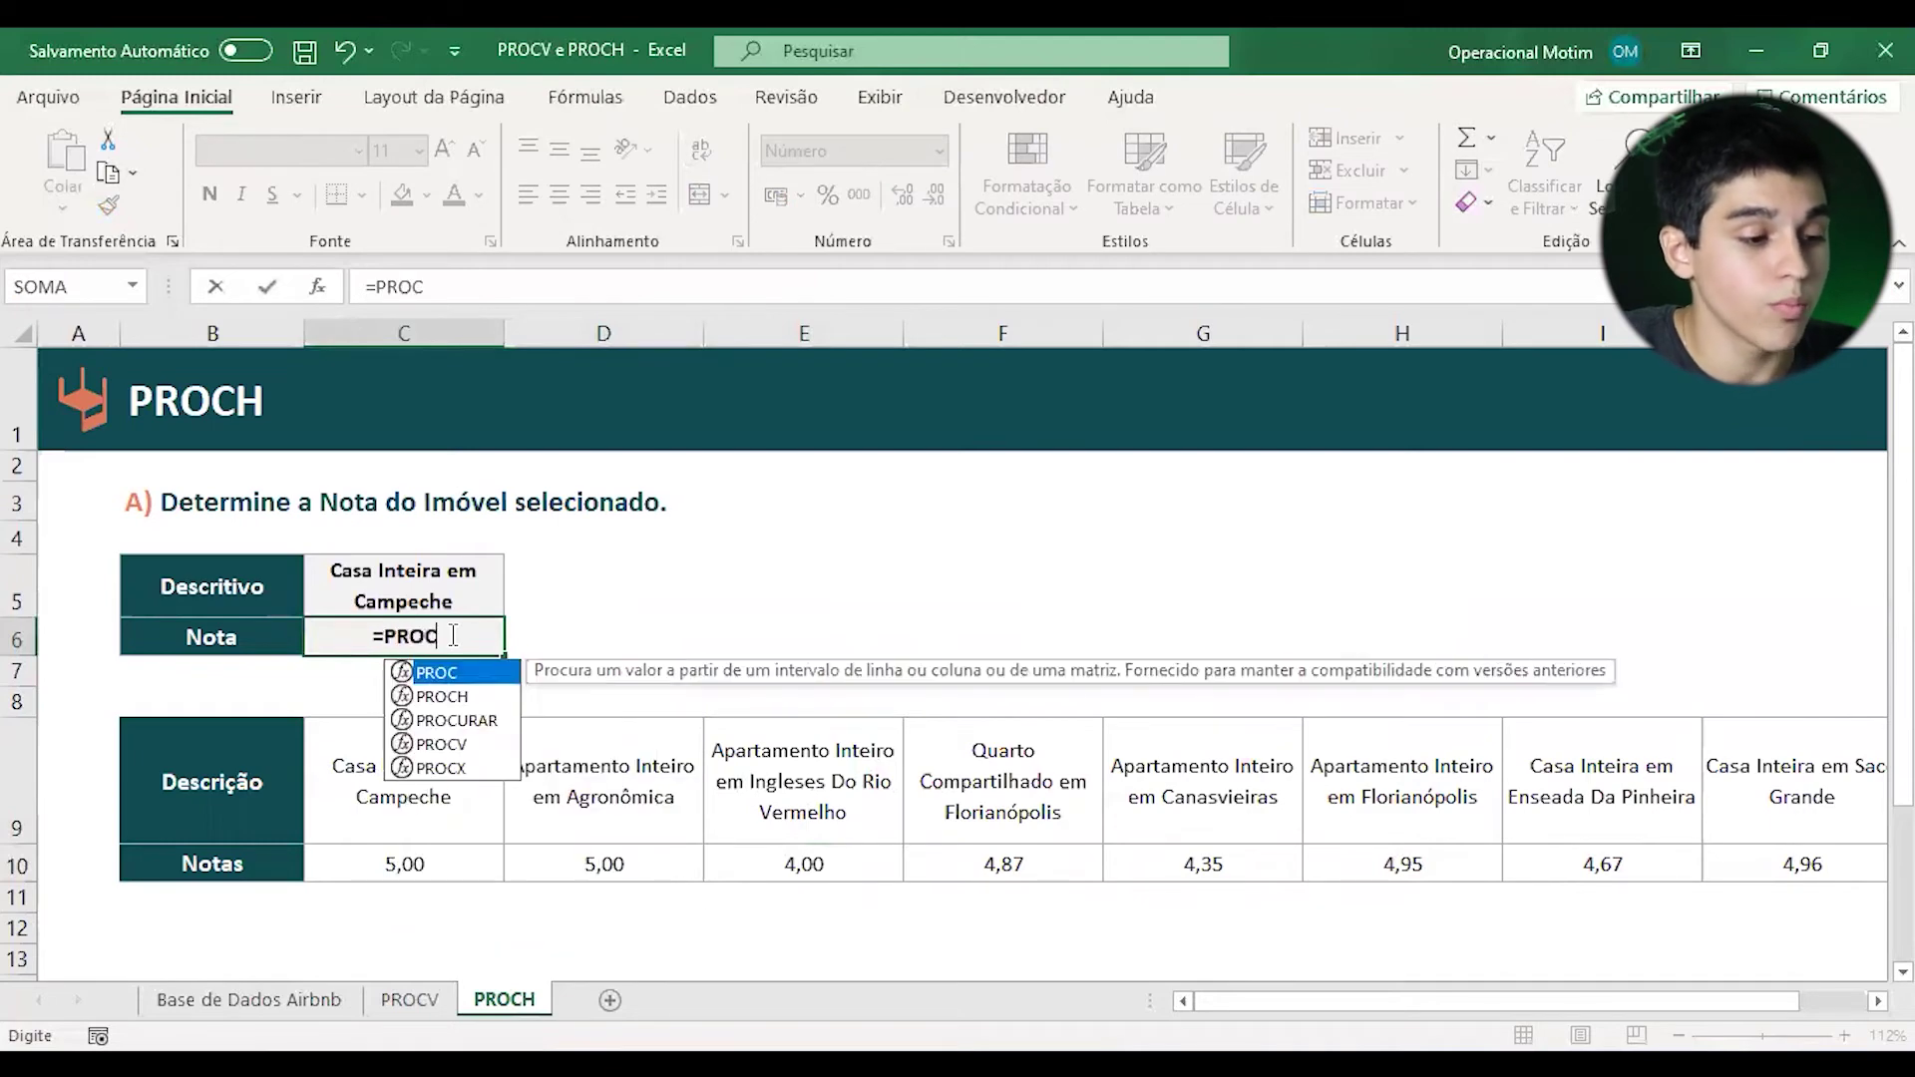
type("H")
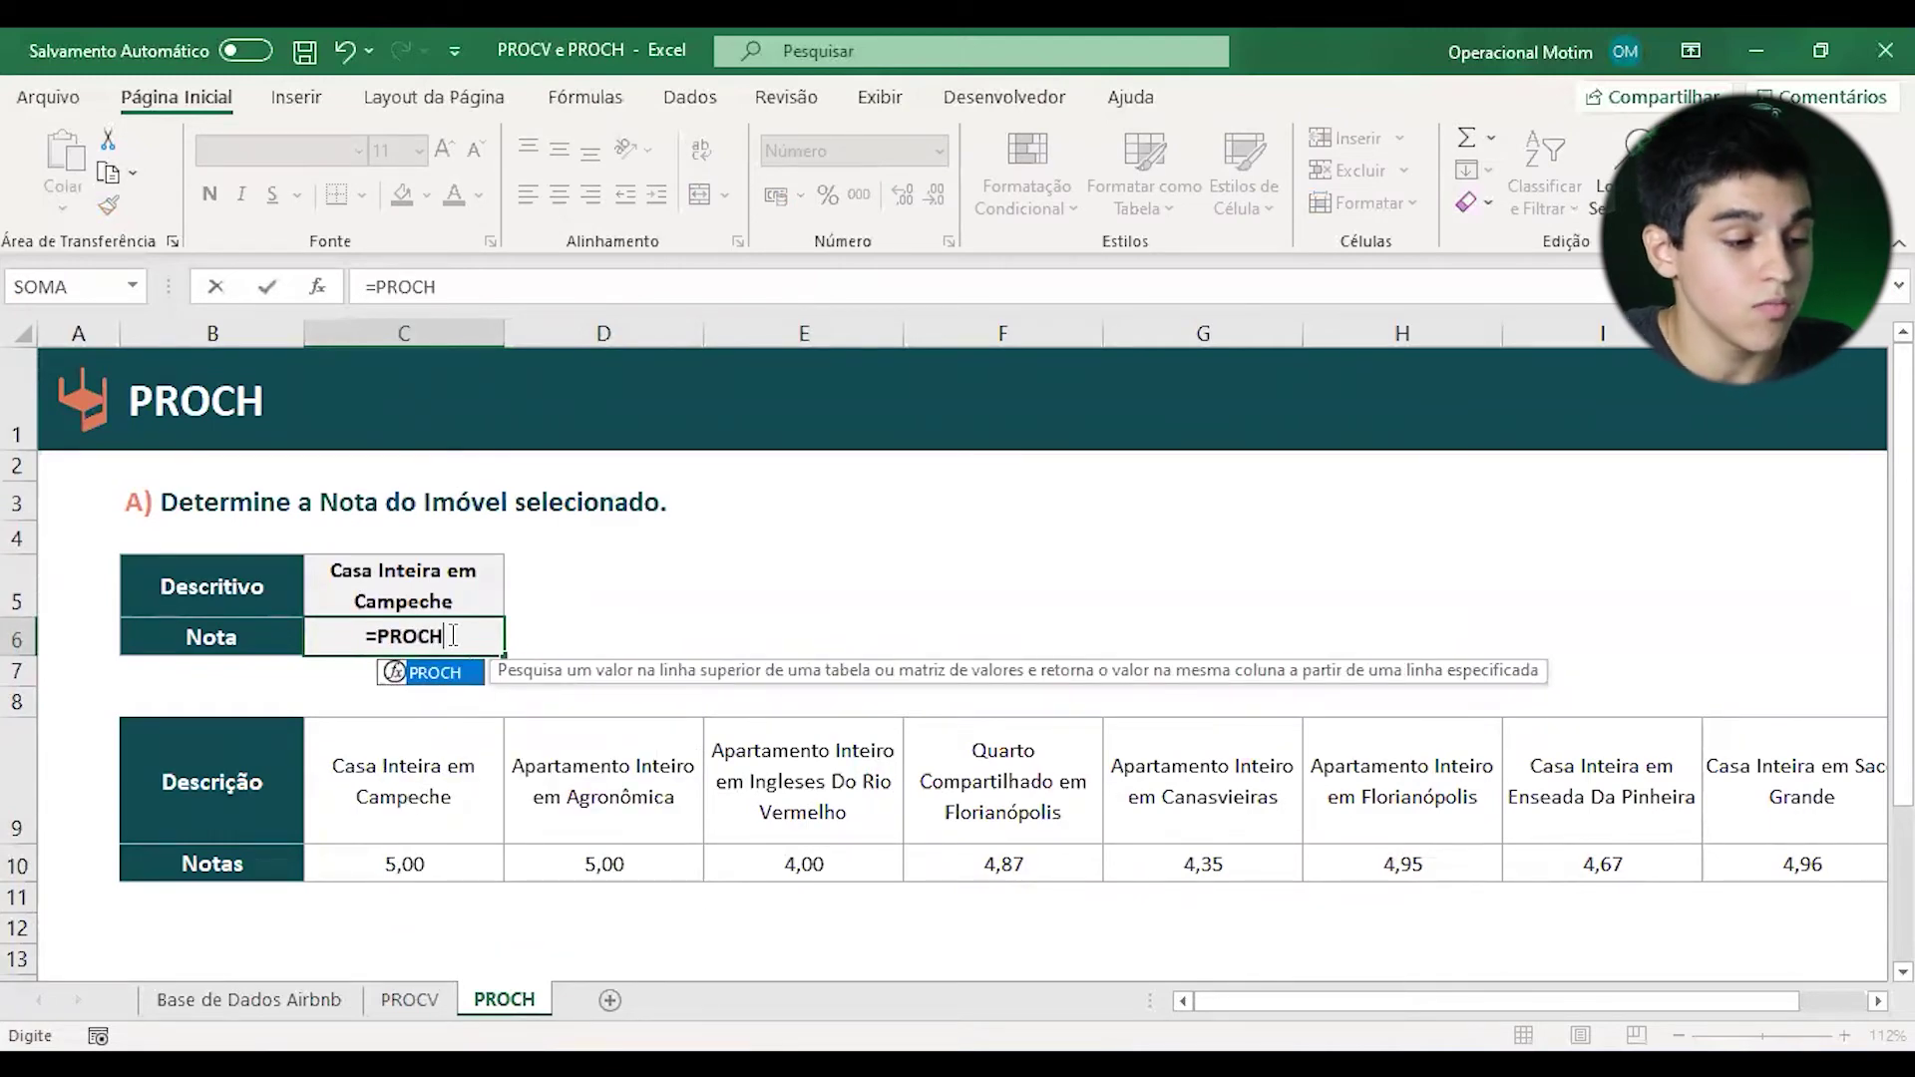
type("(")
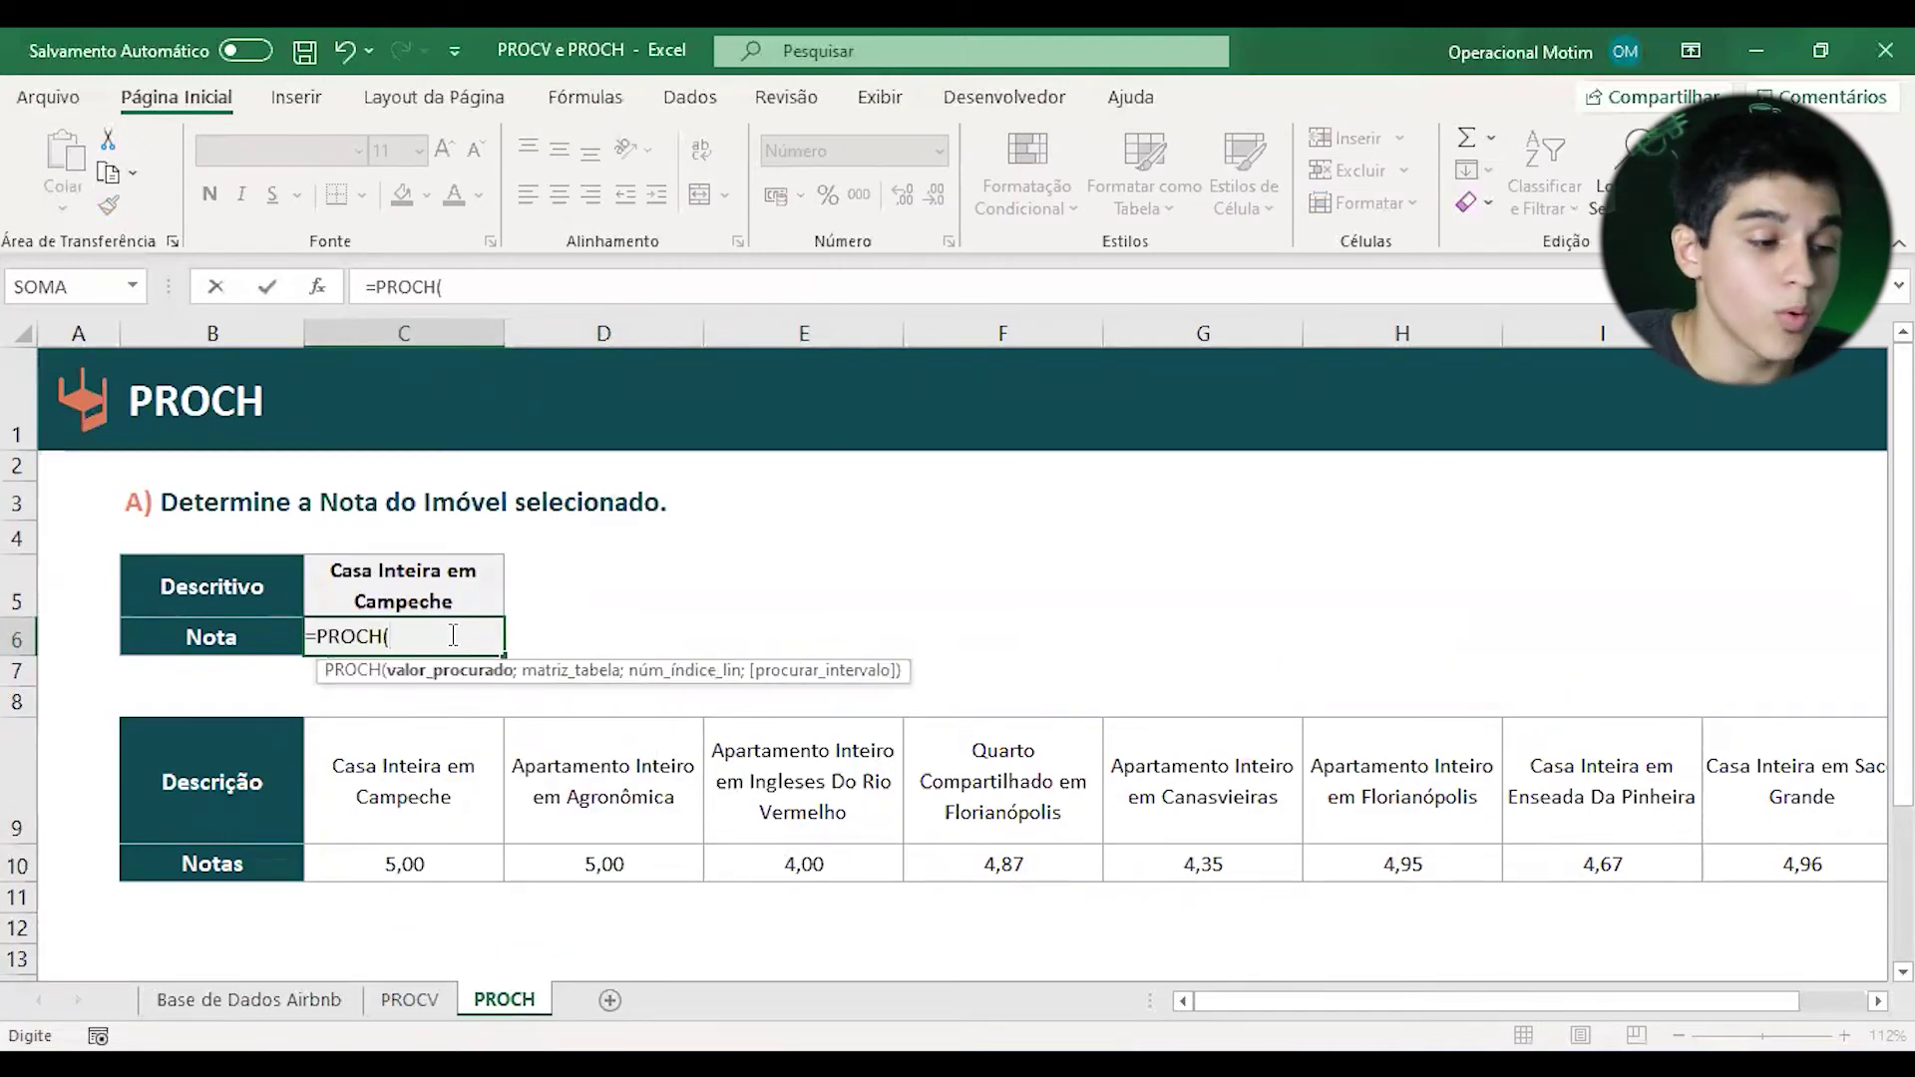
left_click(406, 579)
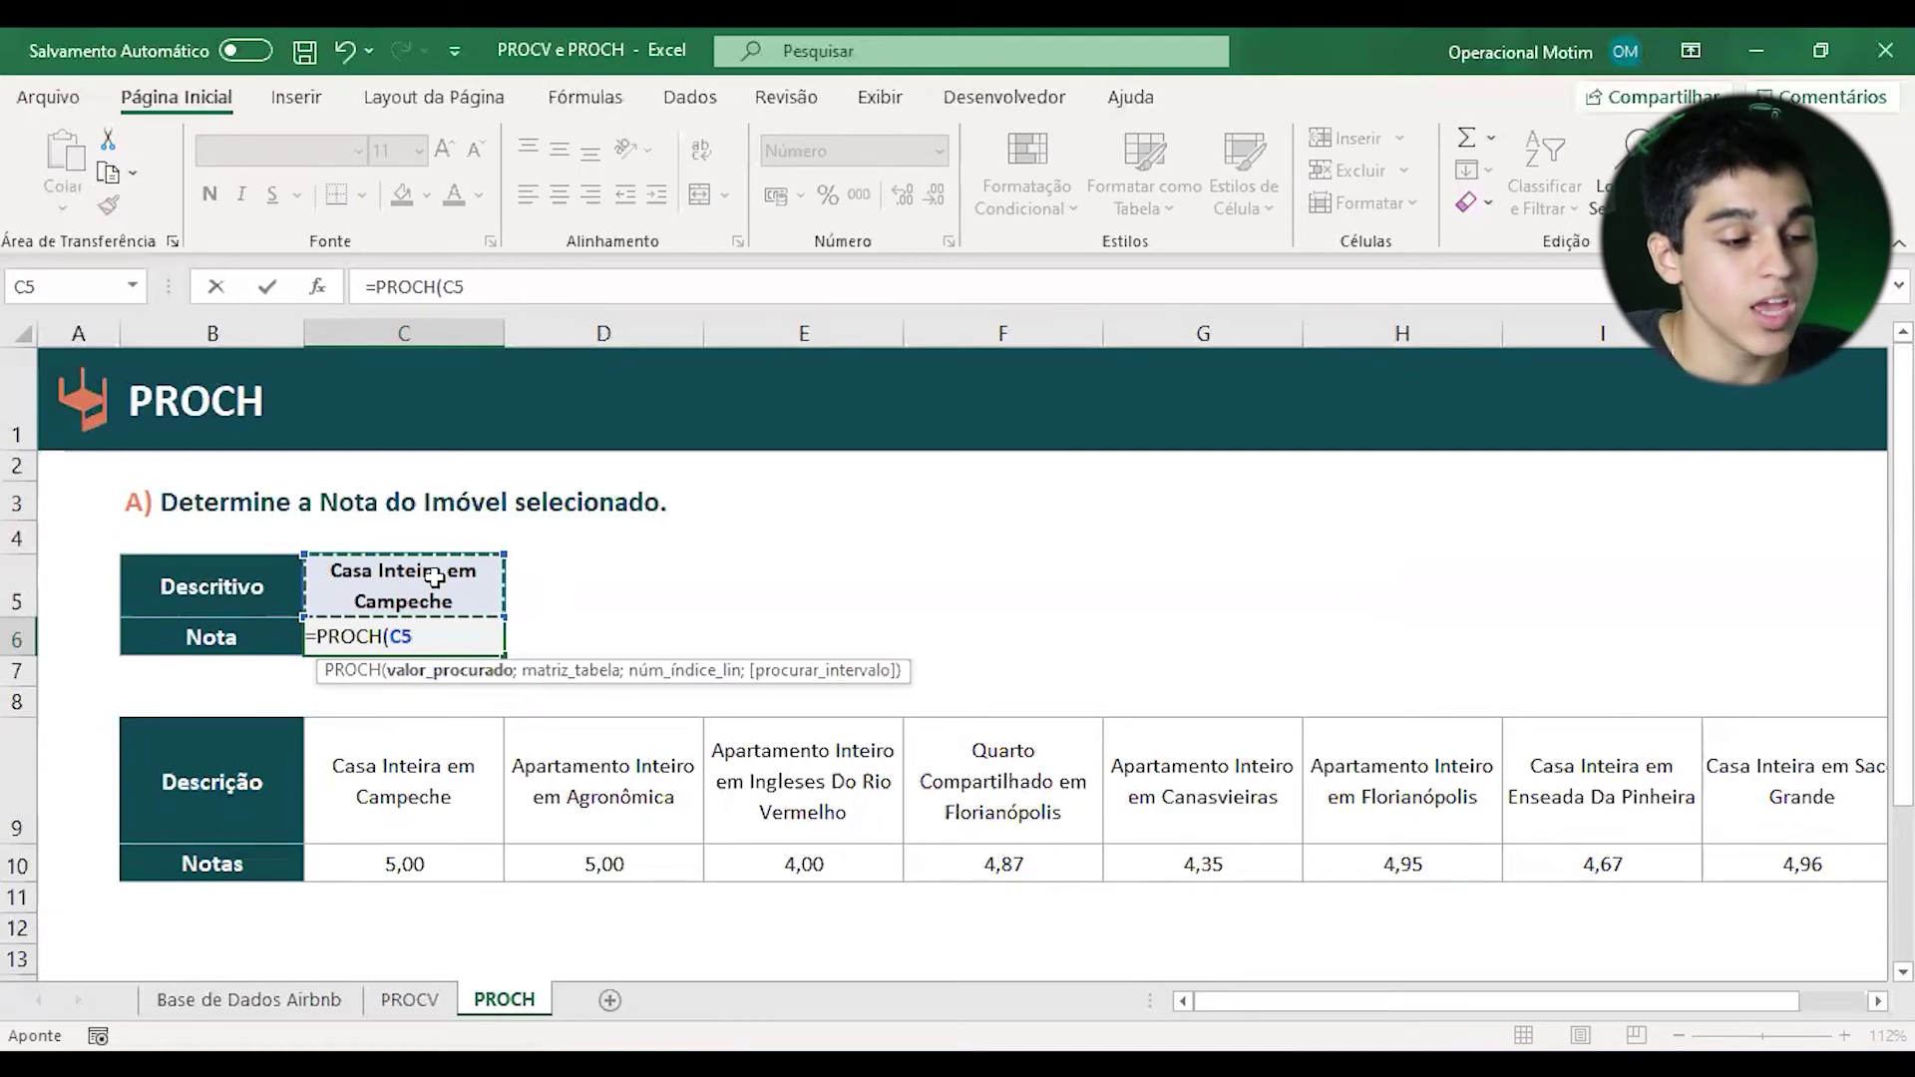
type(";")
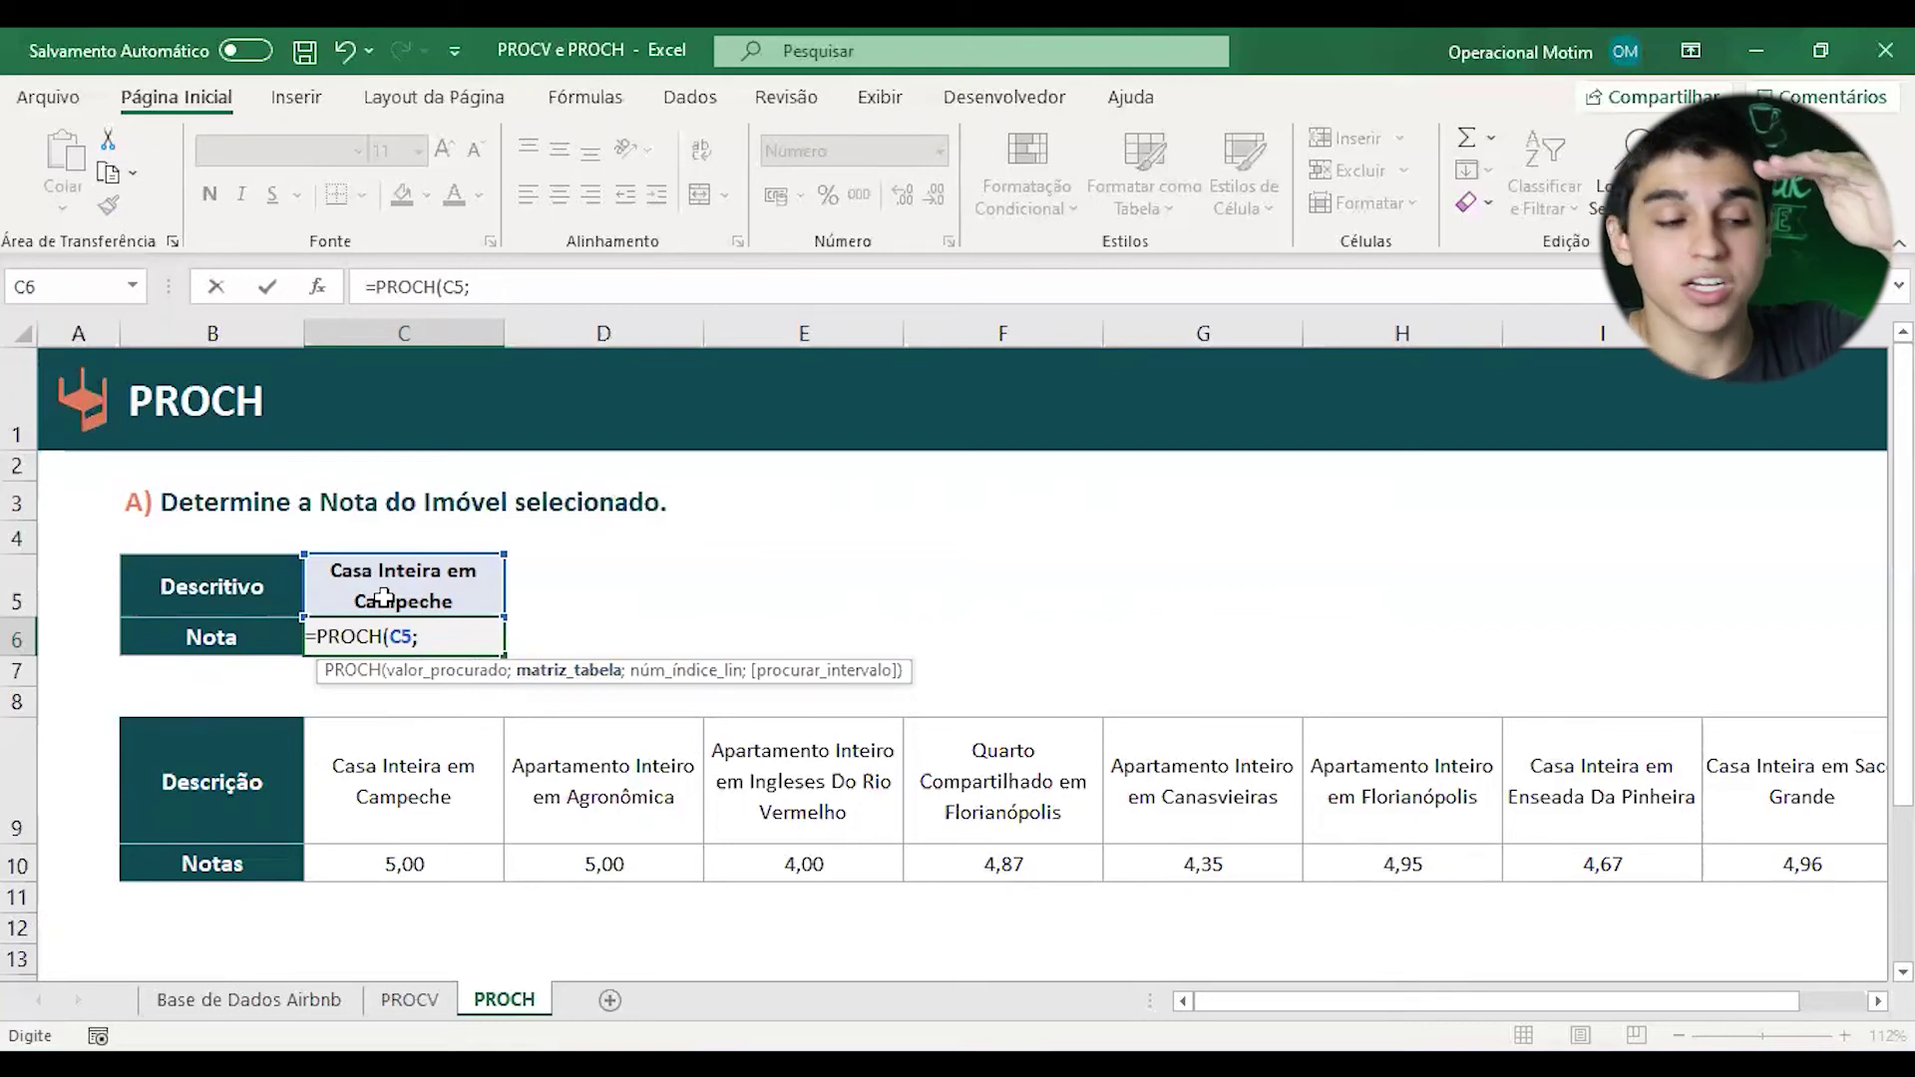
- Set the PROCH formula's table array to C9:J10, covering the property descriptions and their Notas
left_click_drag(398, 746, 1566, 883)
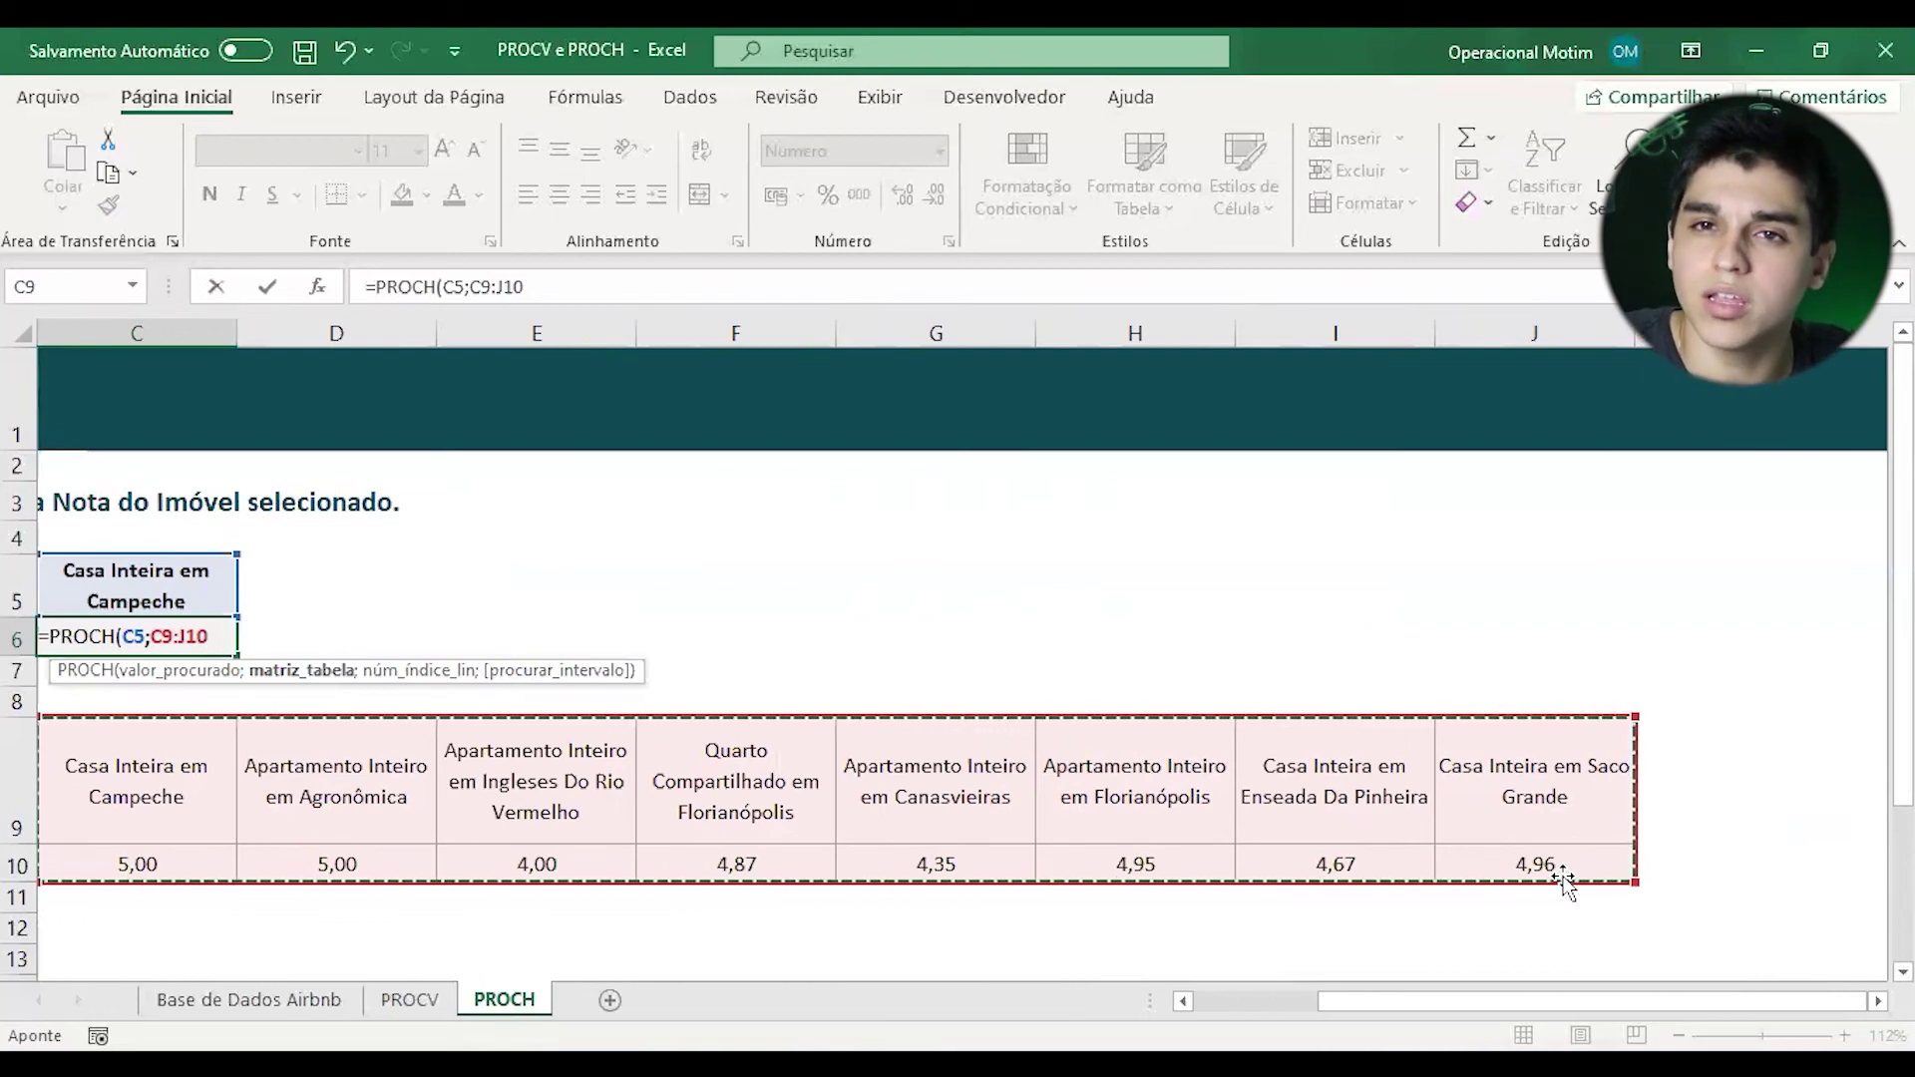
type(";")
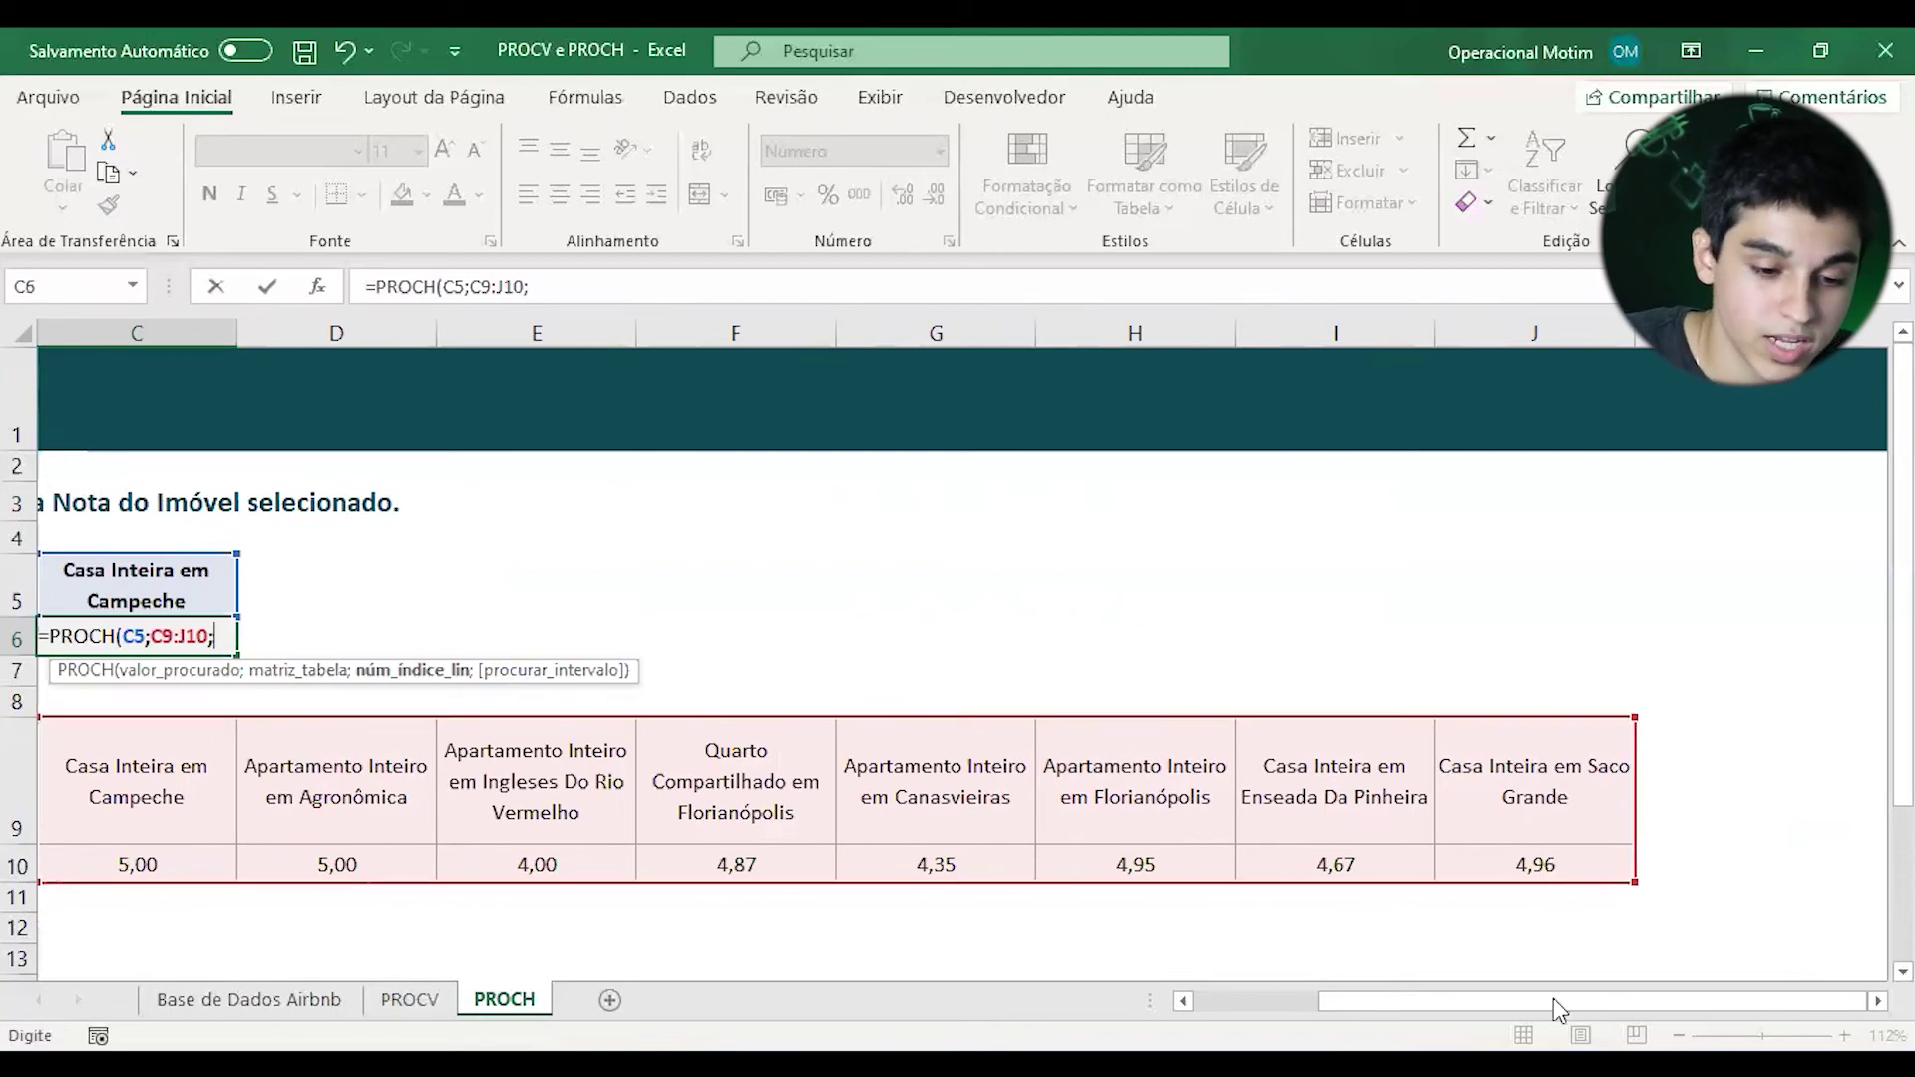
left_click_drag(1530, 1012, 1359, 1017)
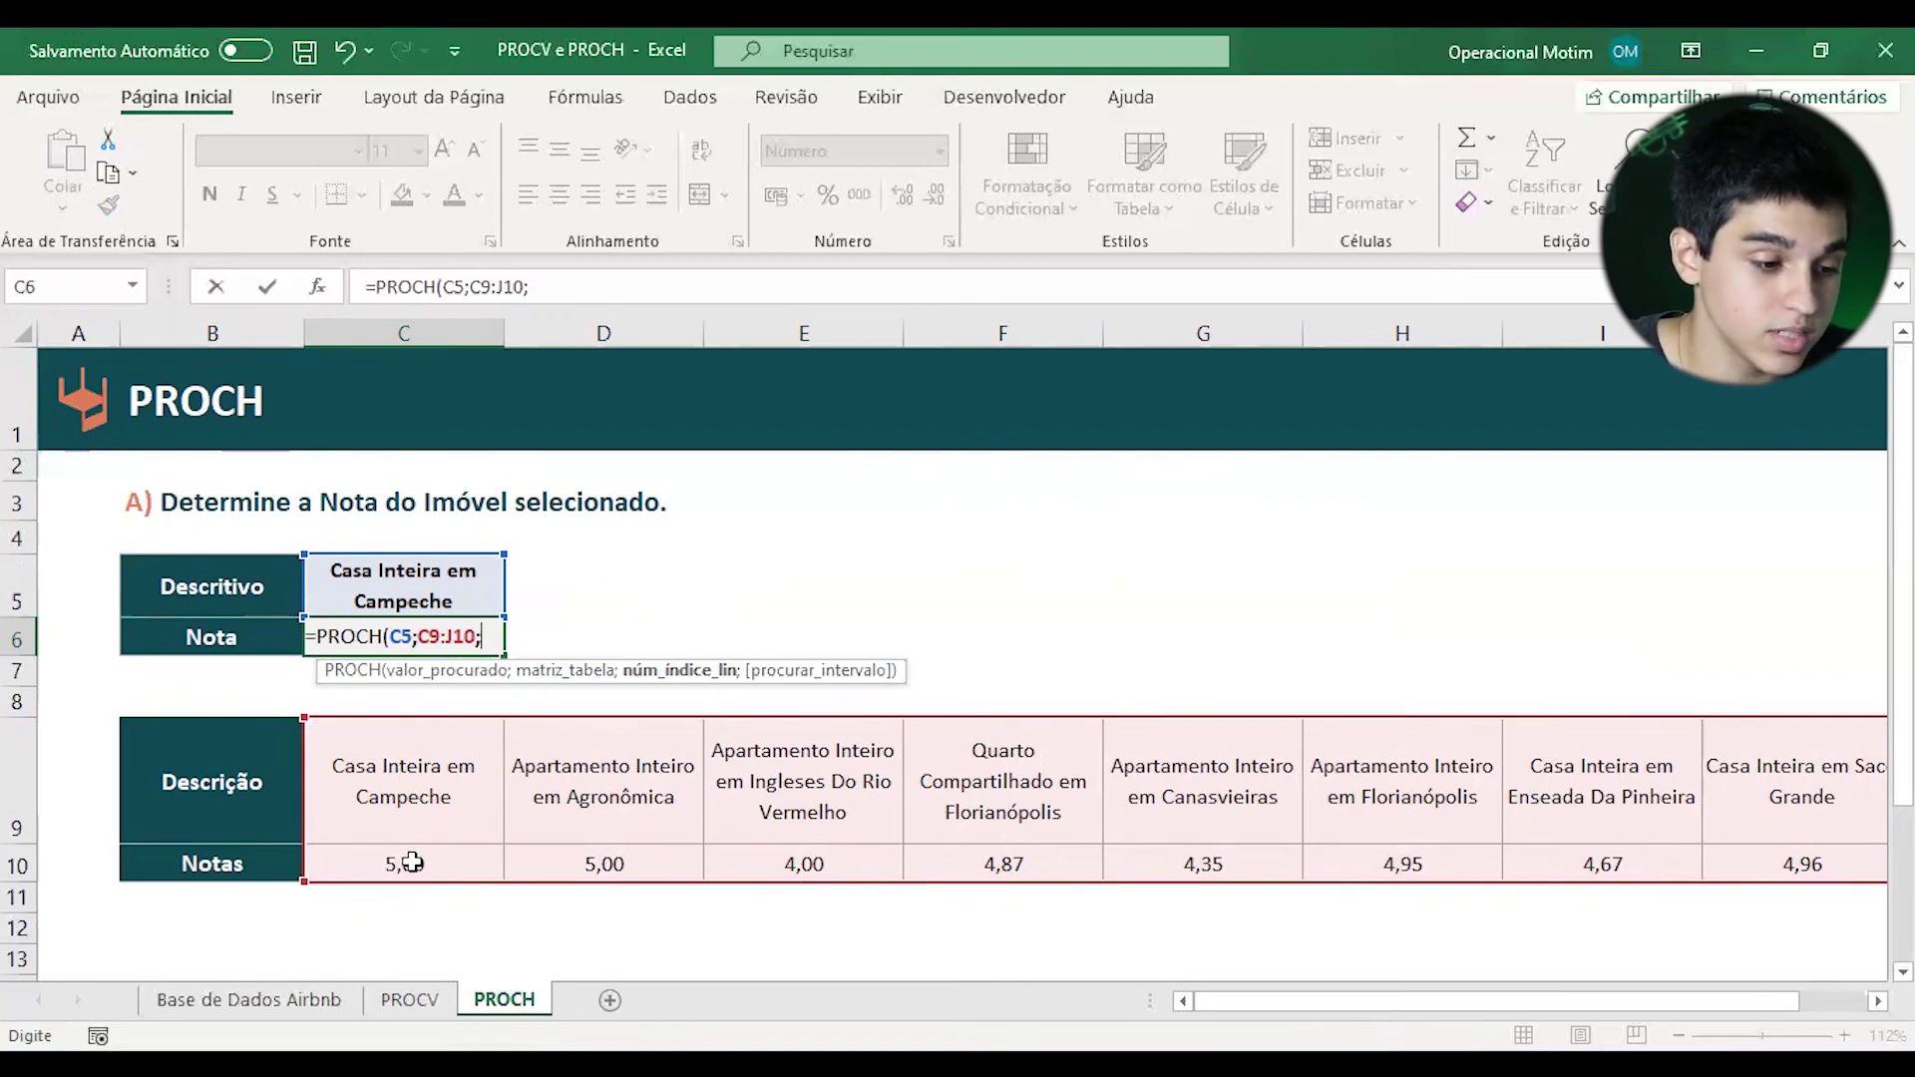
- Complete the PROCH formula in C6 with row index 2 and FALSO for an exact match
type(";")
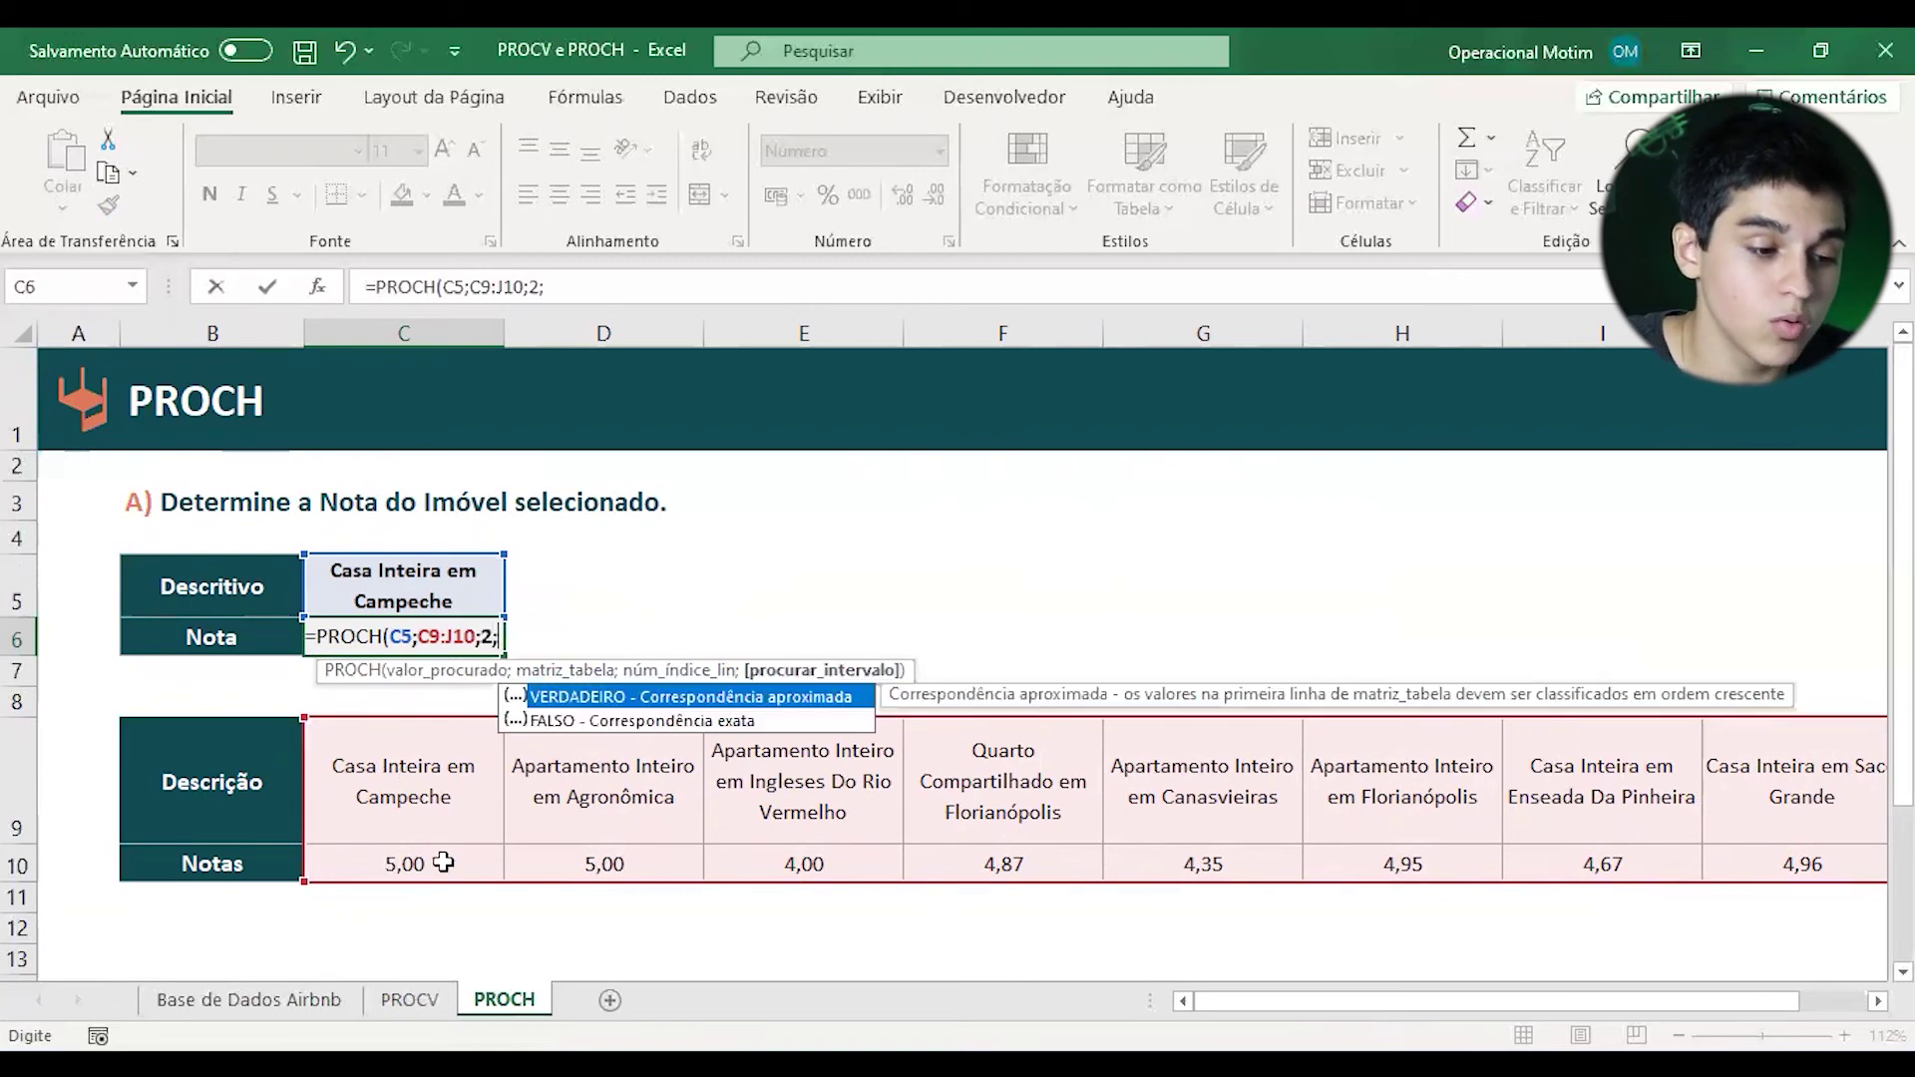
key("Down")
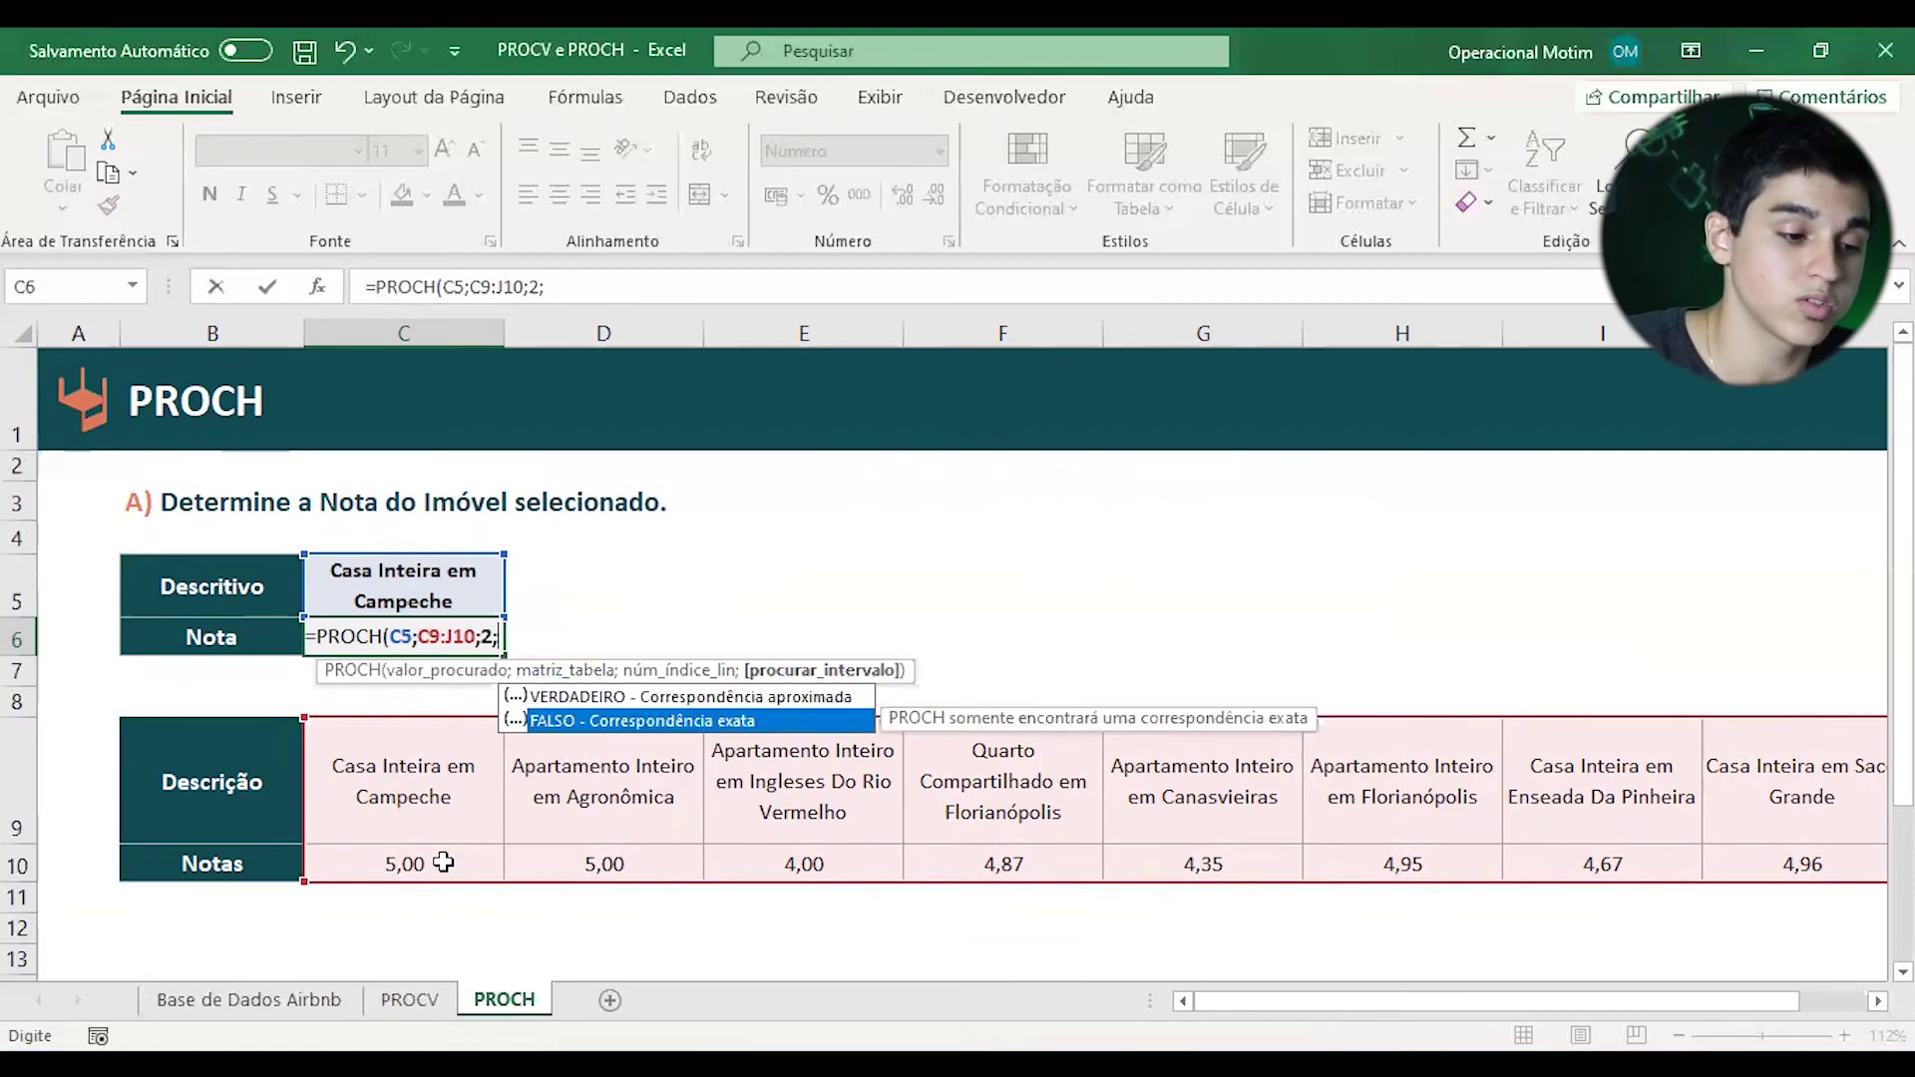
key("Tab")
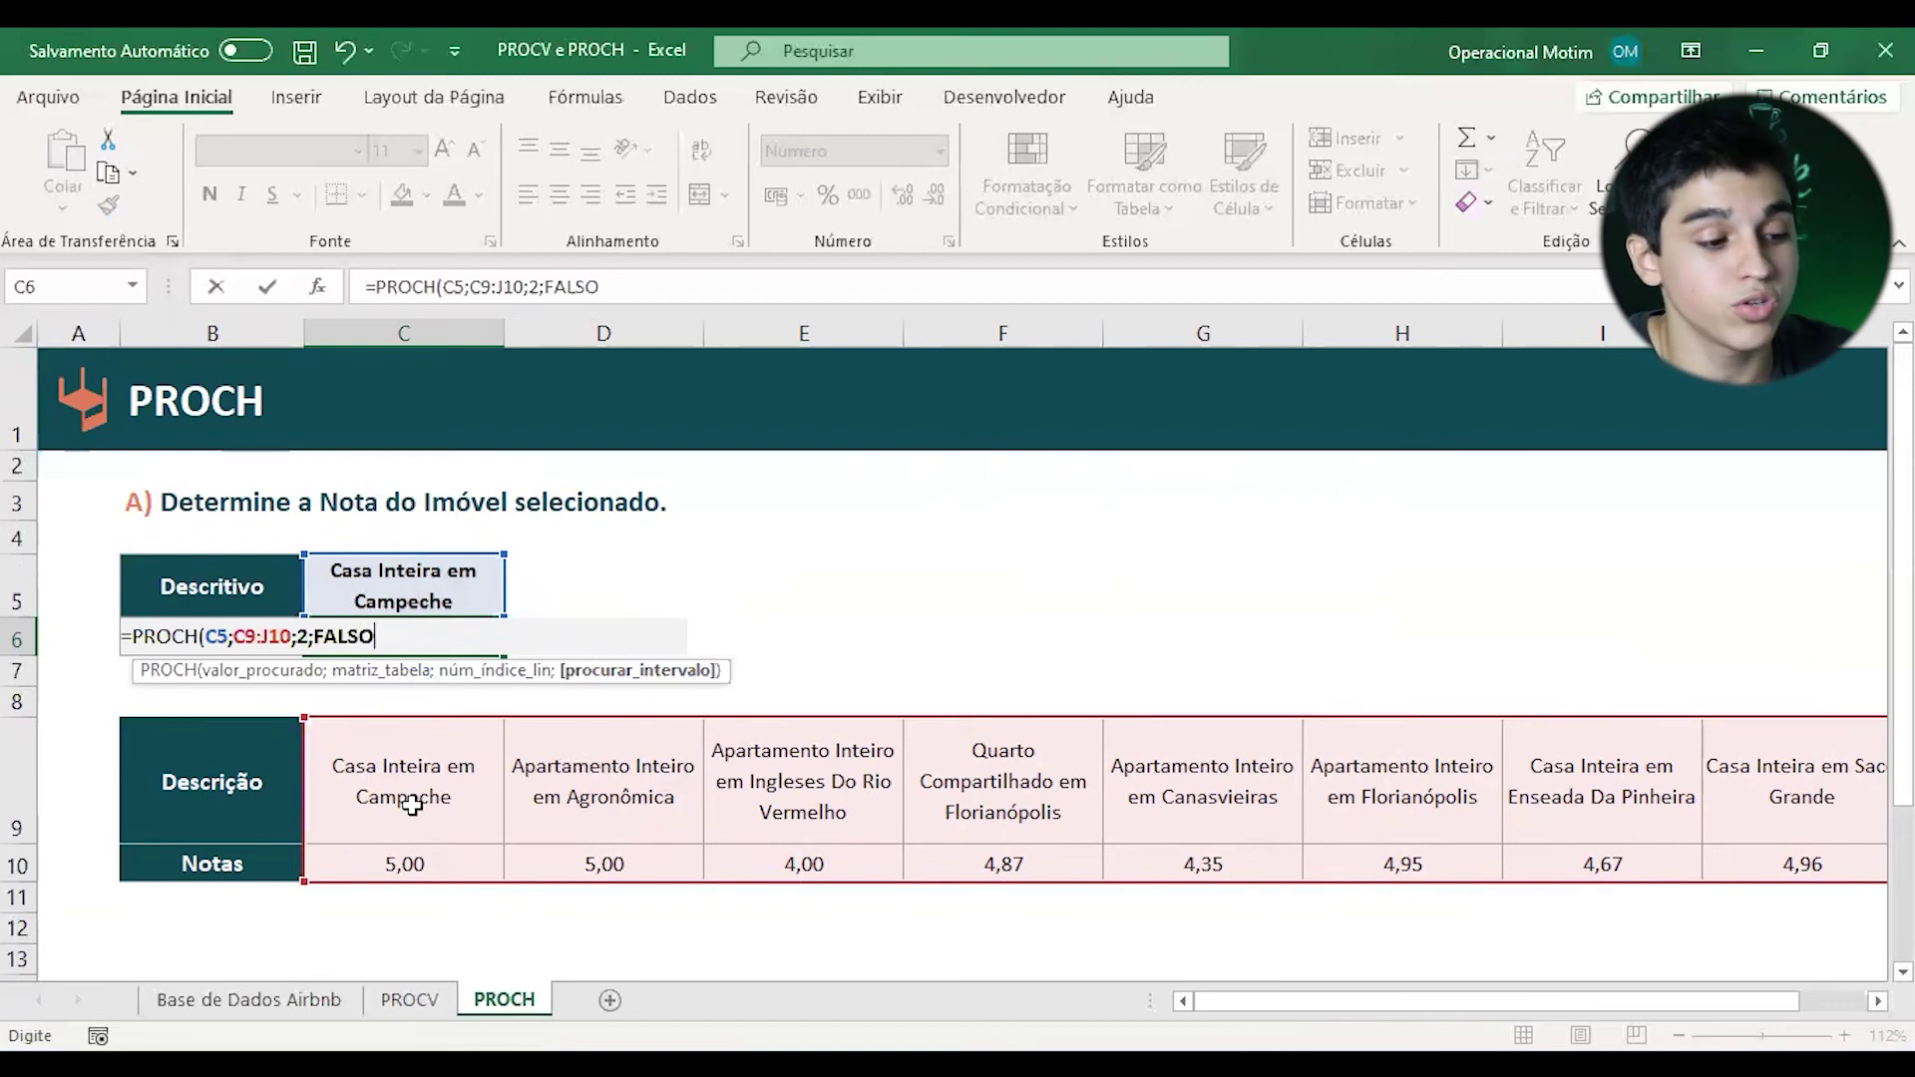
type(")")
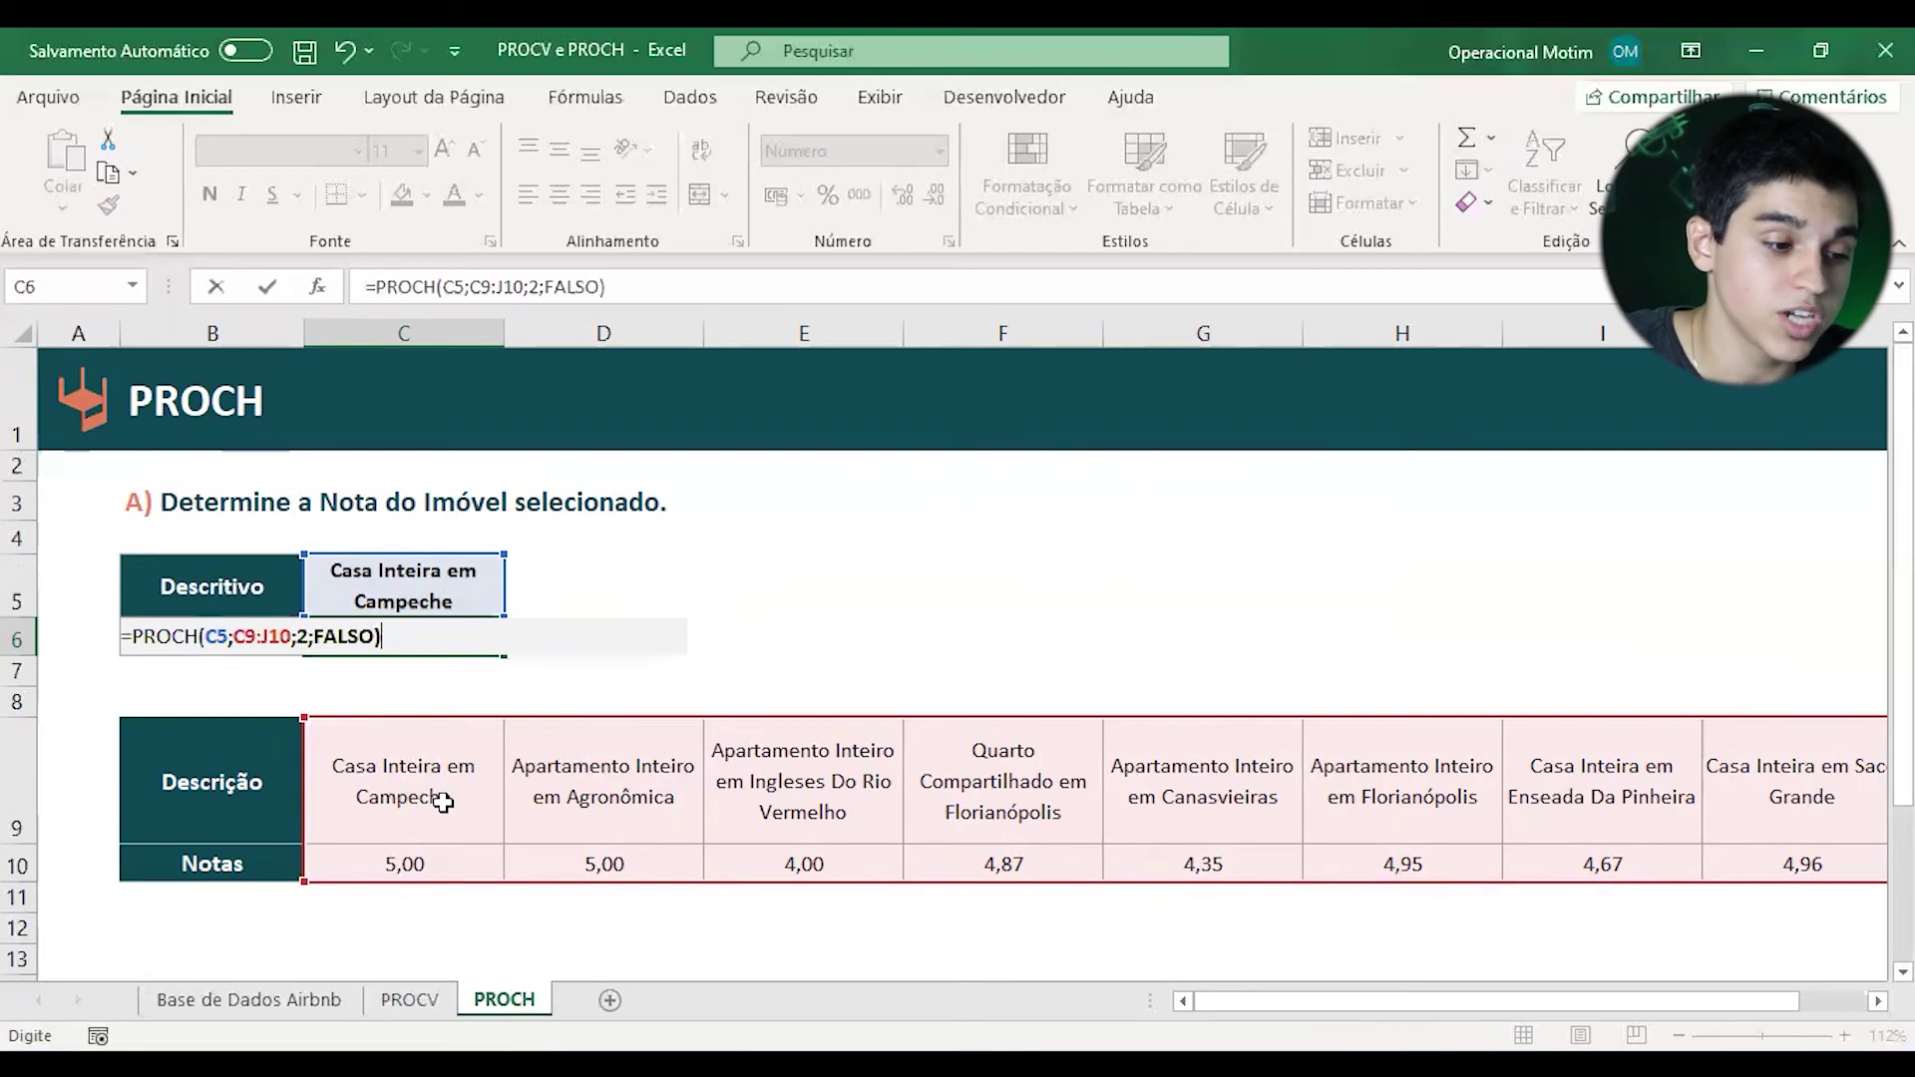
key("Return")
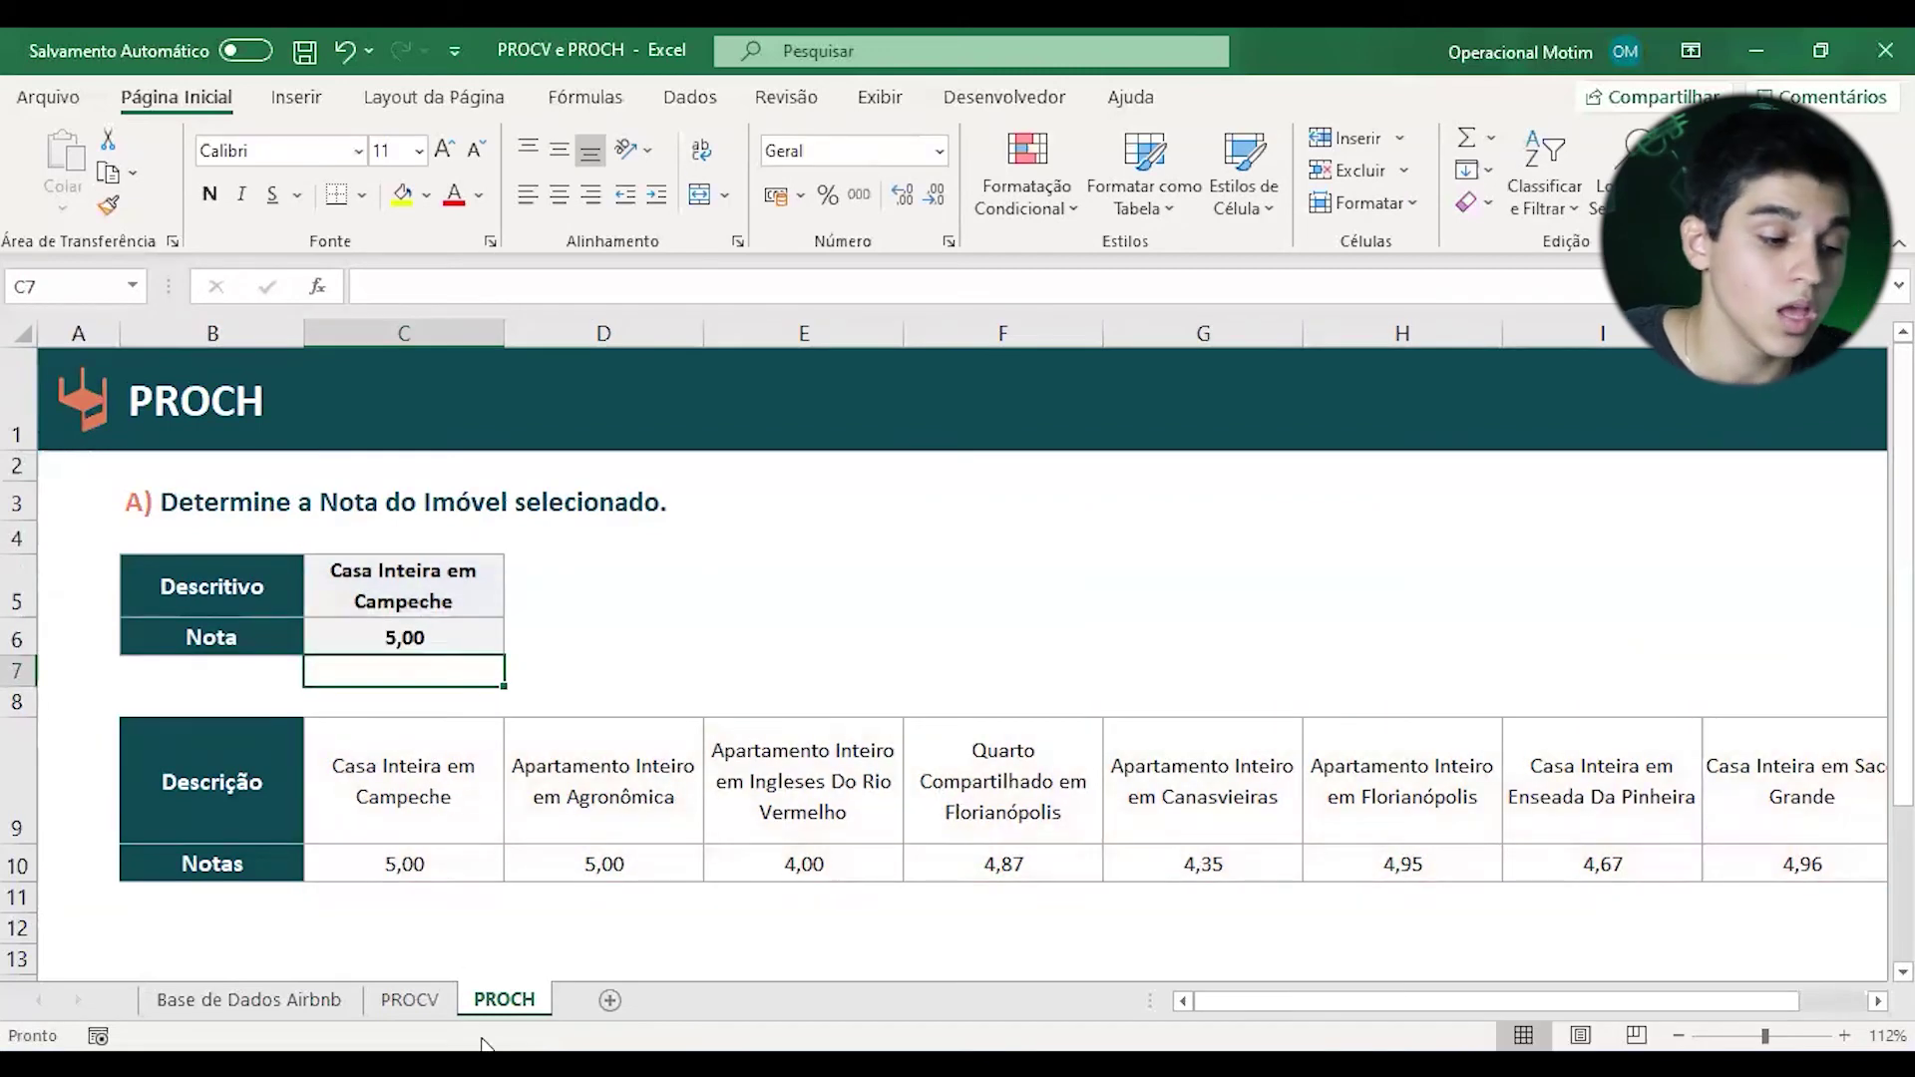
- Change the Descritivo in C5 to Quarto Compartilhado em Florianópolis to test the Nota lookup
left_click(446, 578)
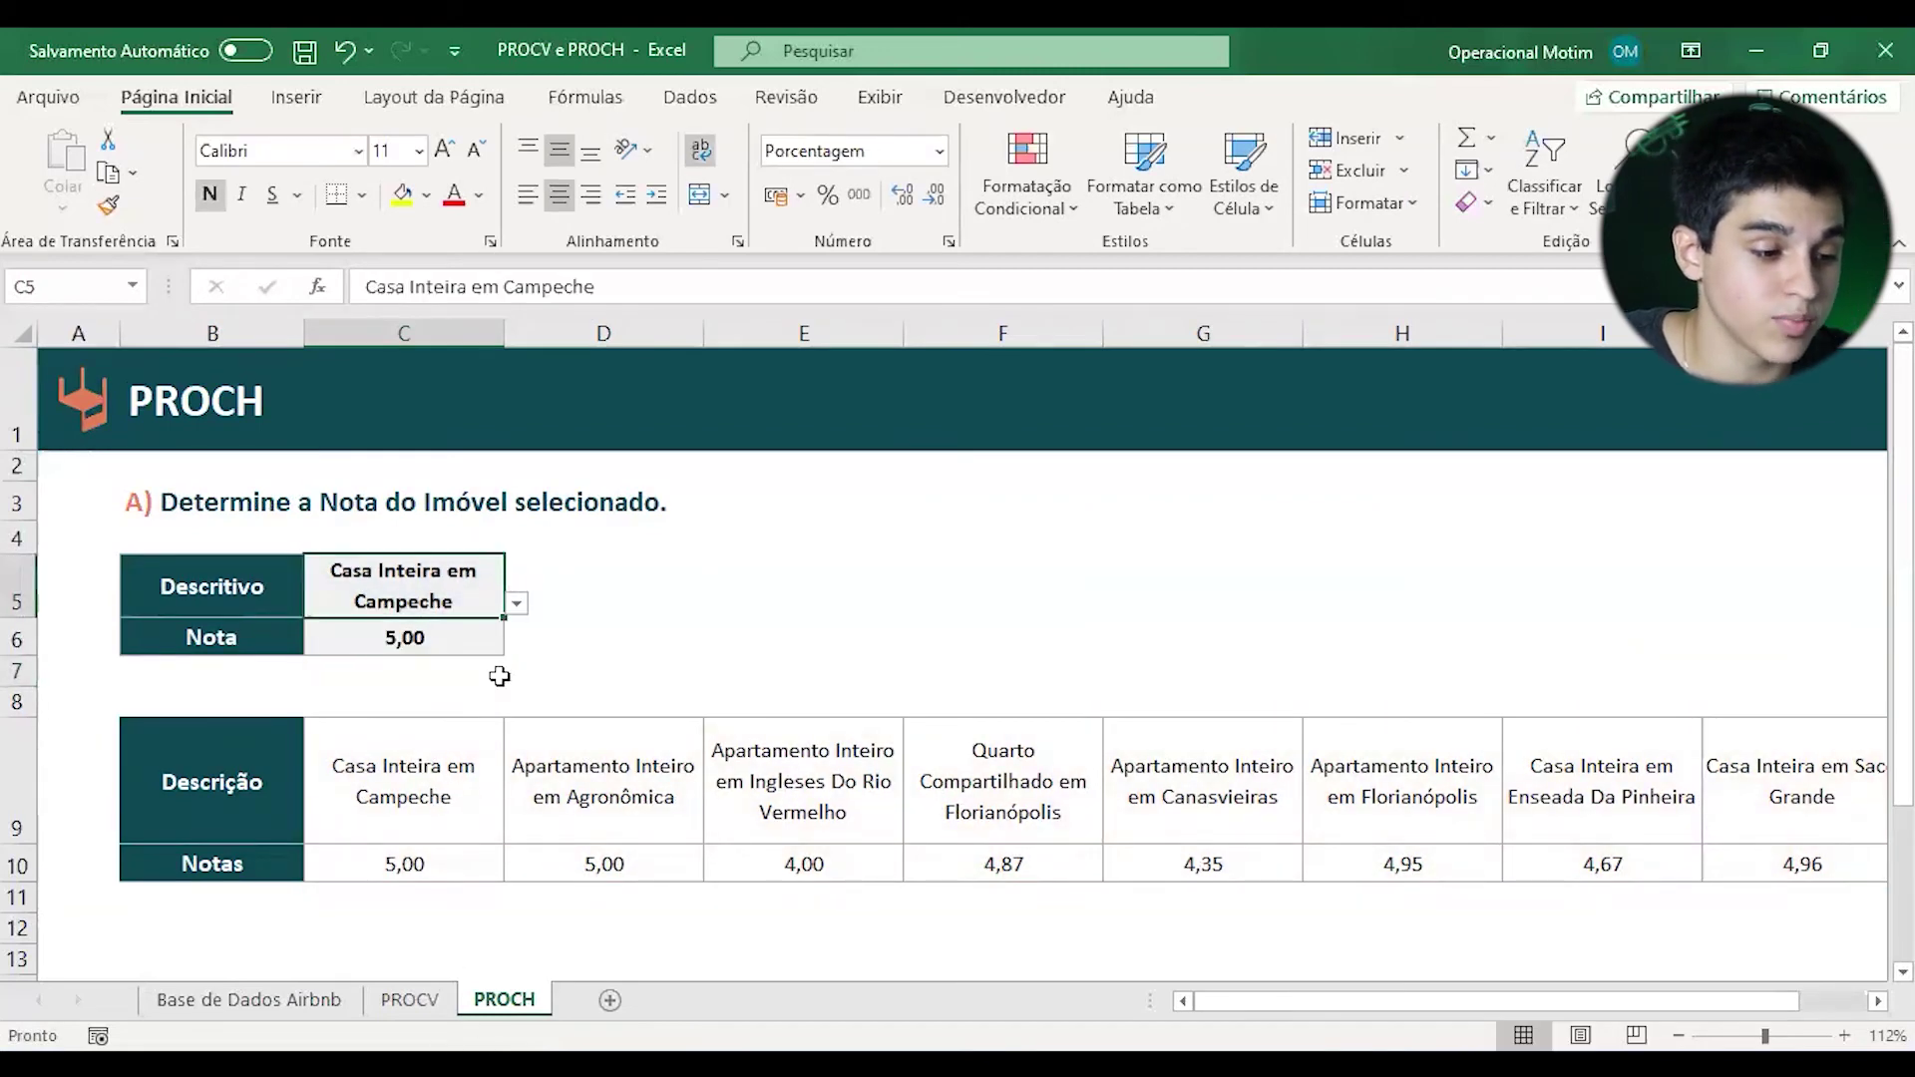
left_click(516, 604)
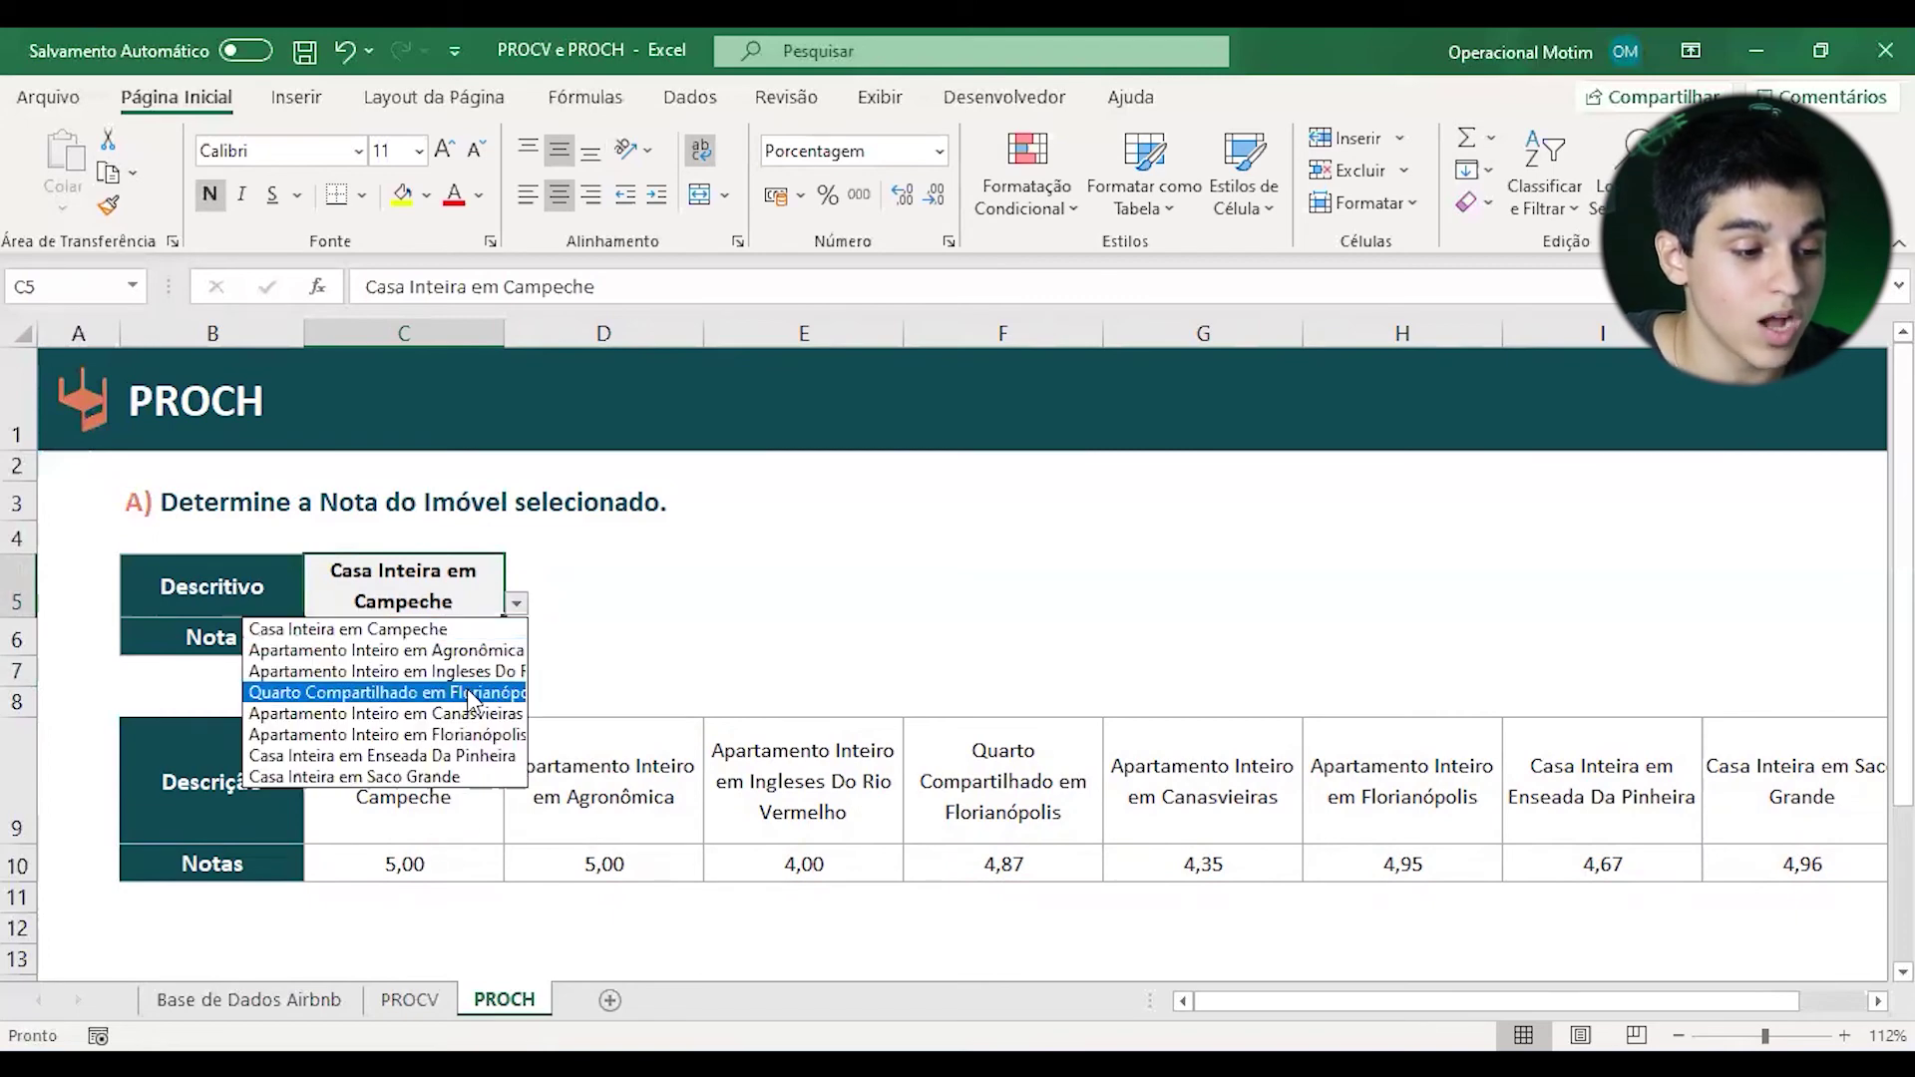
left_click(471, 695)
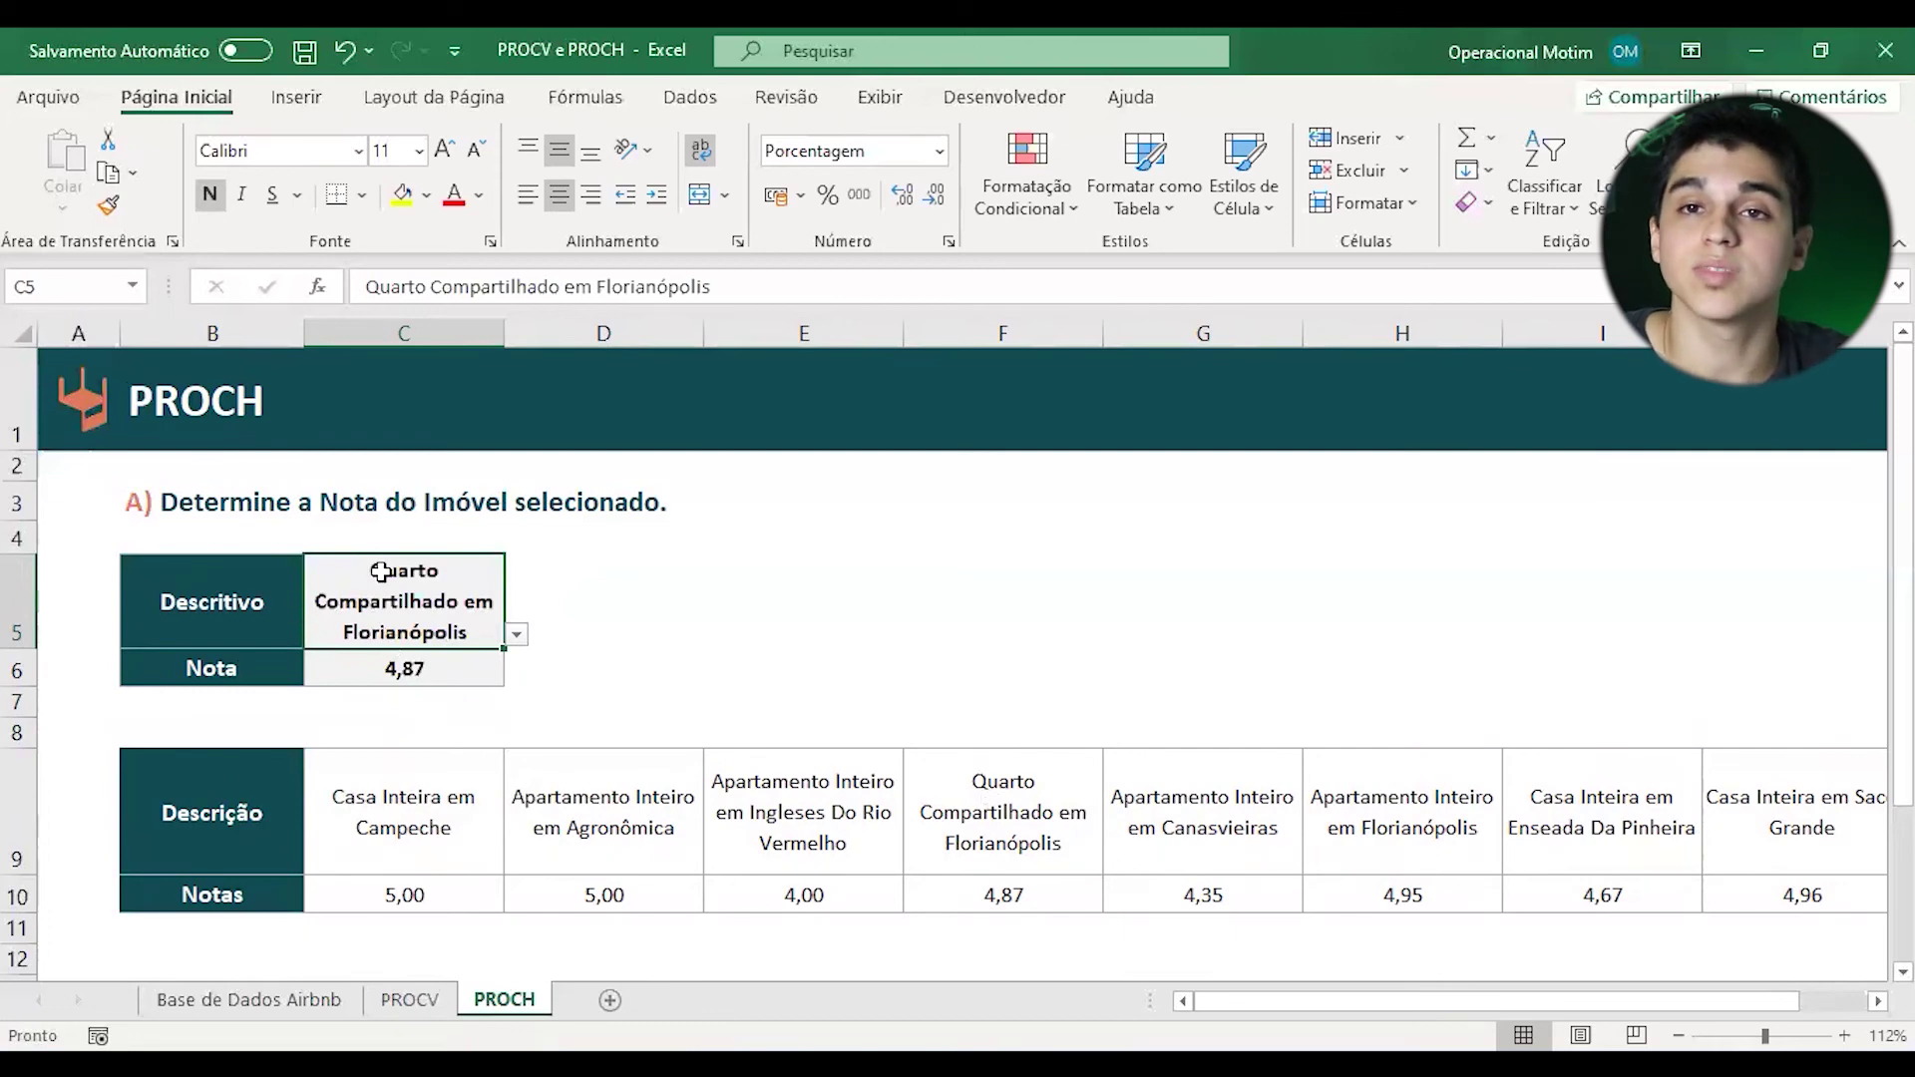
- On the PROCV sheet, enter the English function name VLOOKUP in cell D5 beside the Descritivo value
left_click(408, 999)
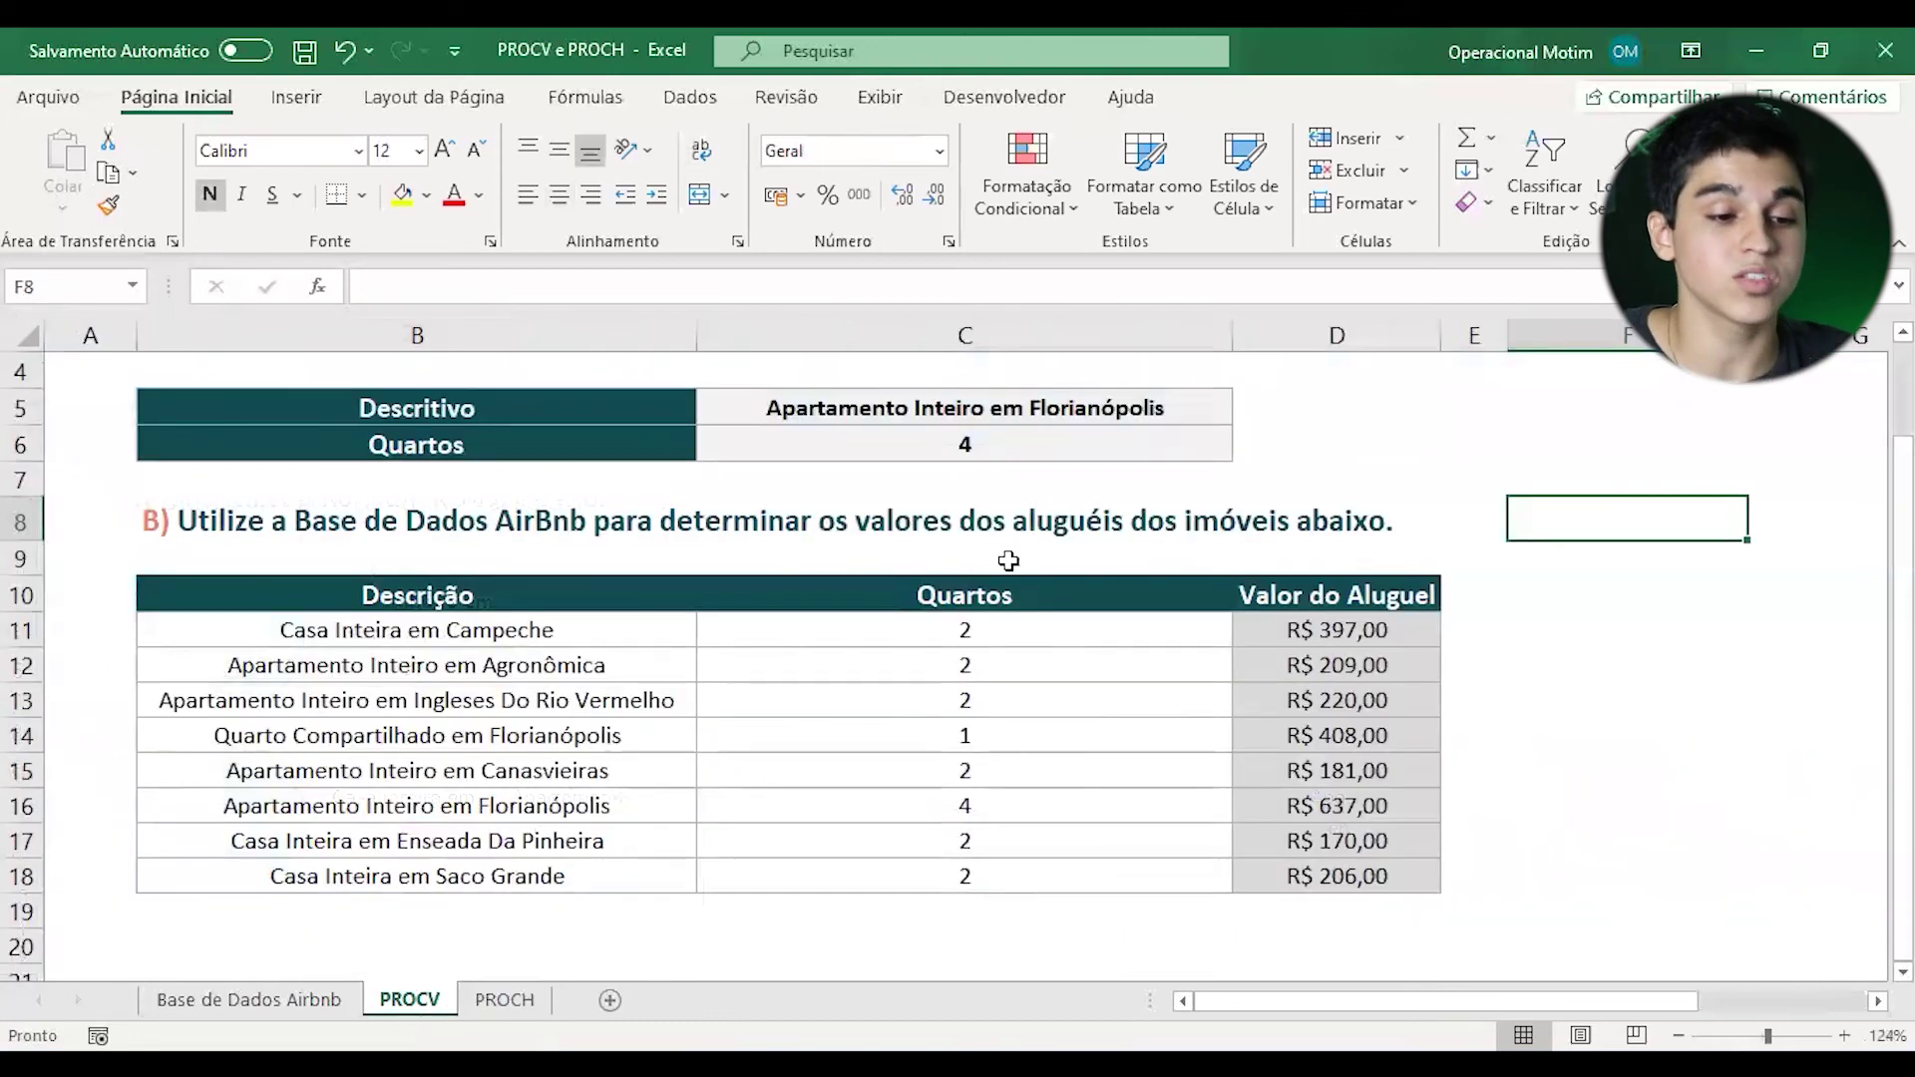
scroll(981, 586, "up", 1)
left_click(1368, 598)
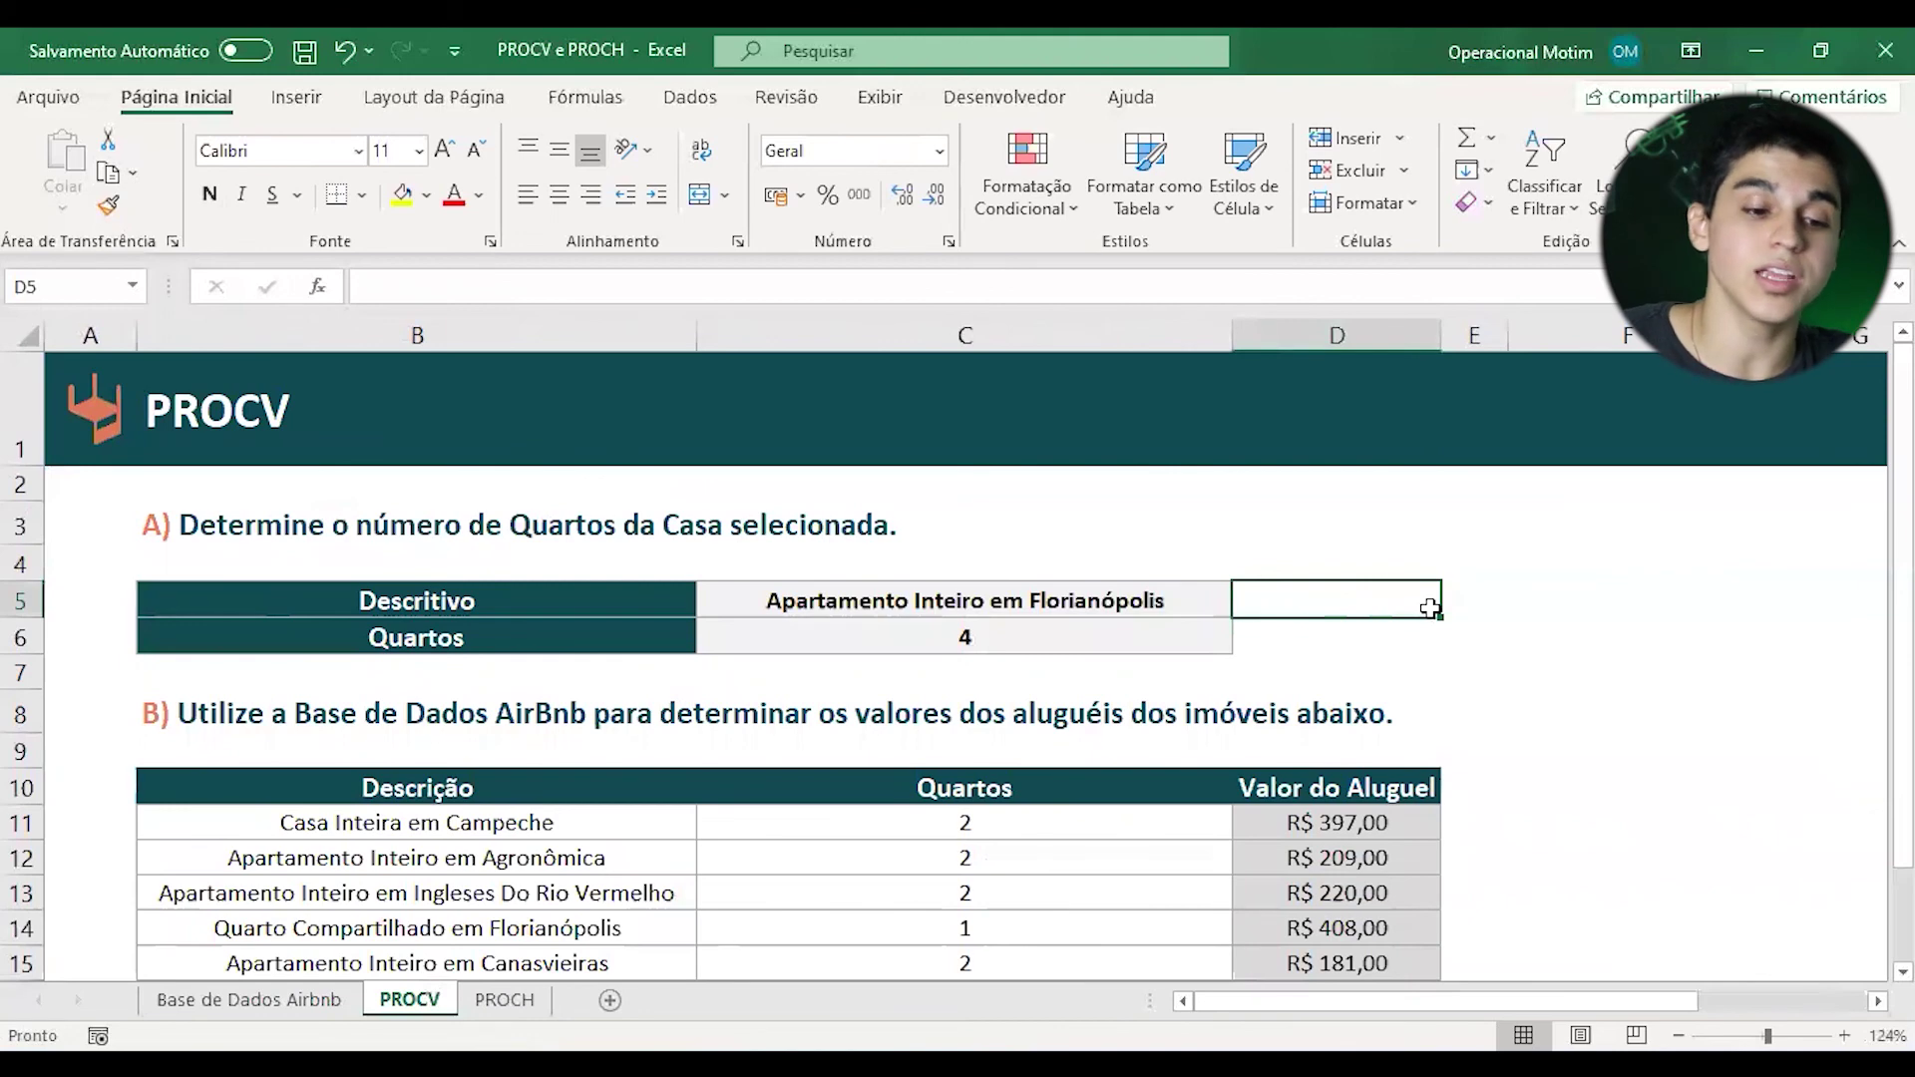
type("VLOOKP")
key("BackSpace")
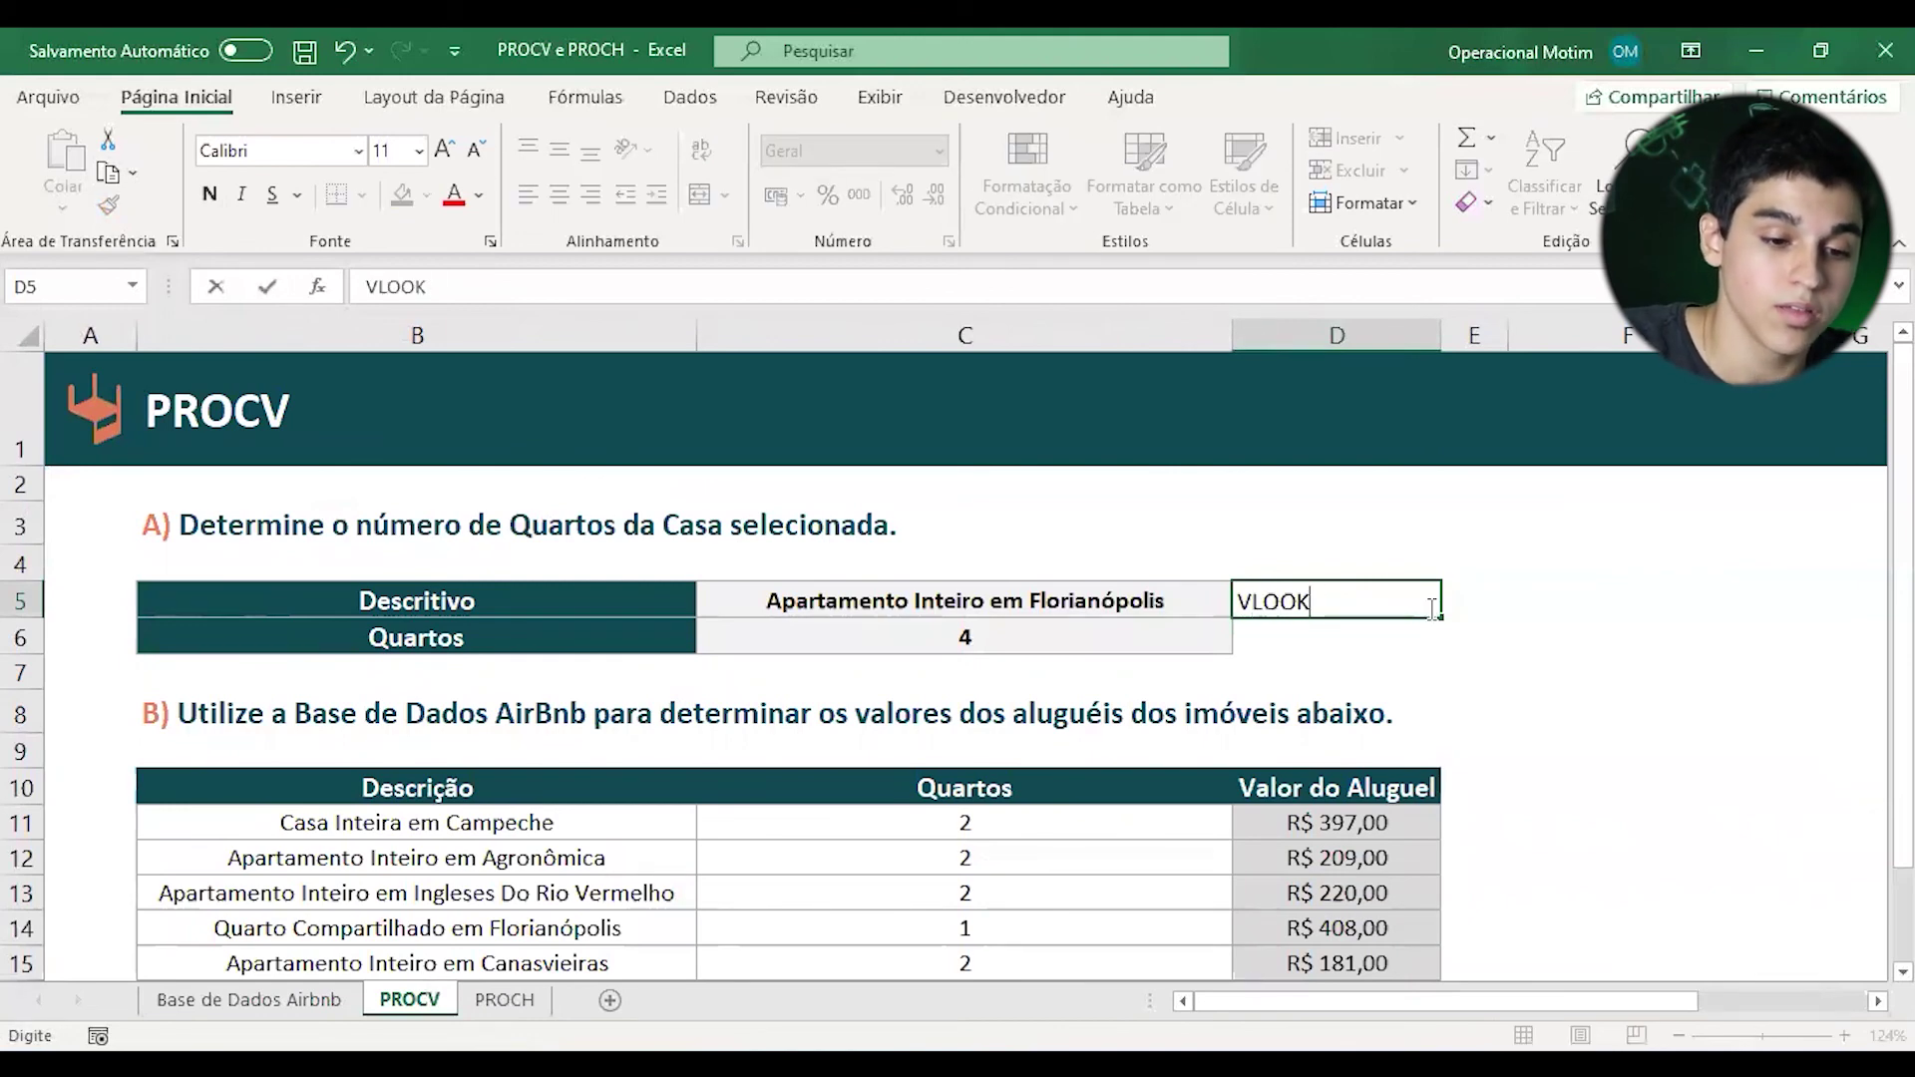
type("UP")
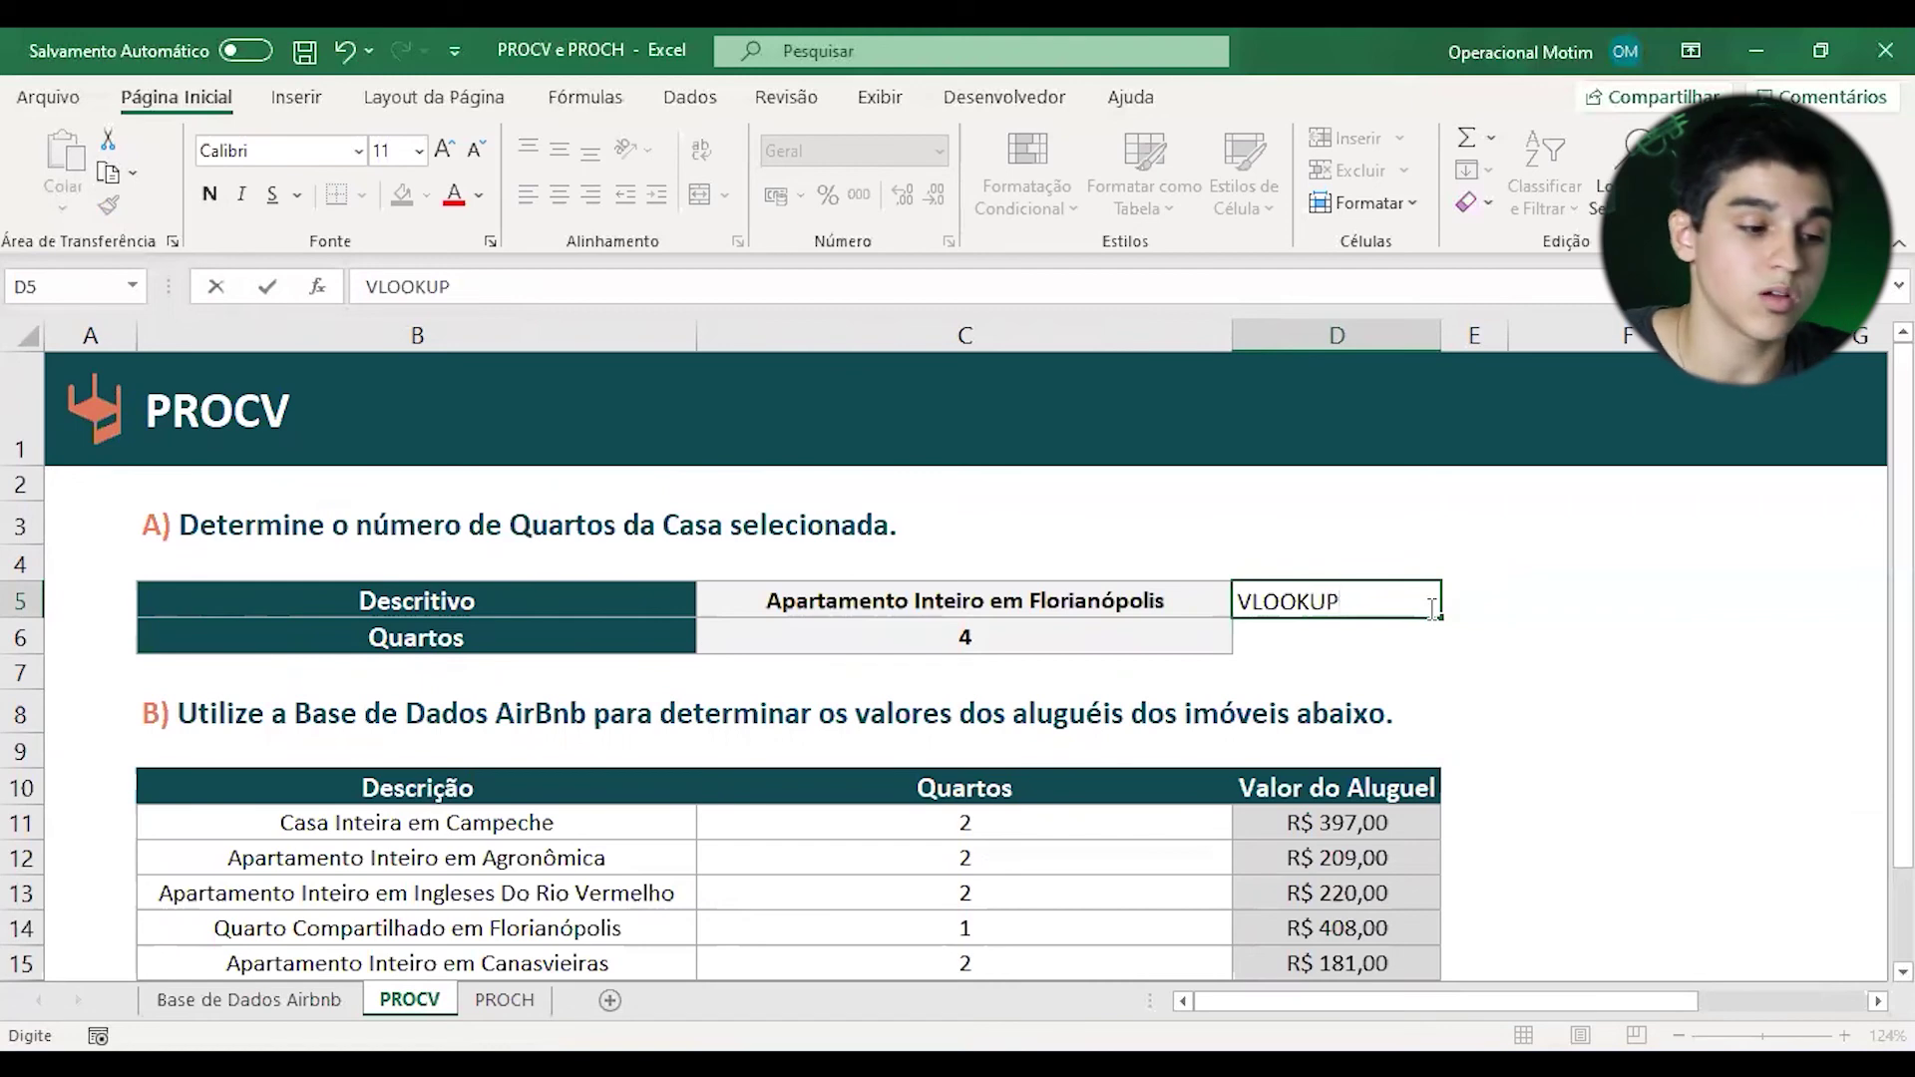
left_click(1498, 586)
left_click(1389, 606)
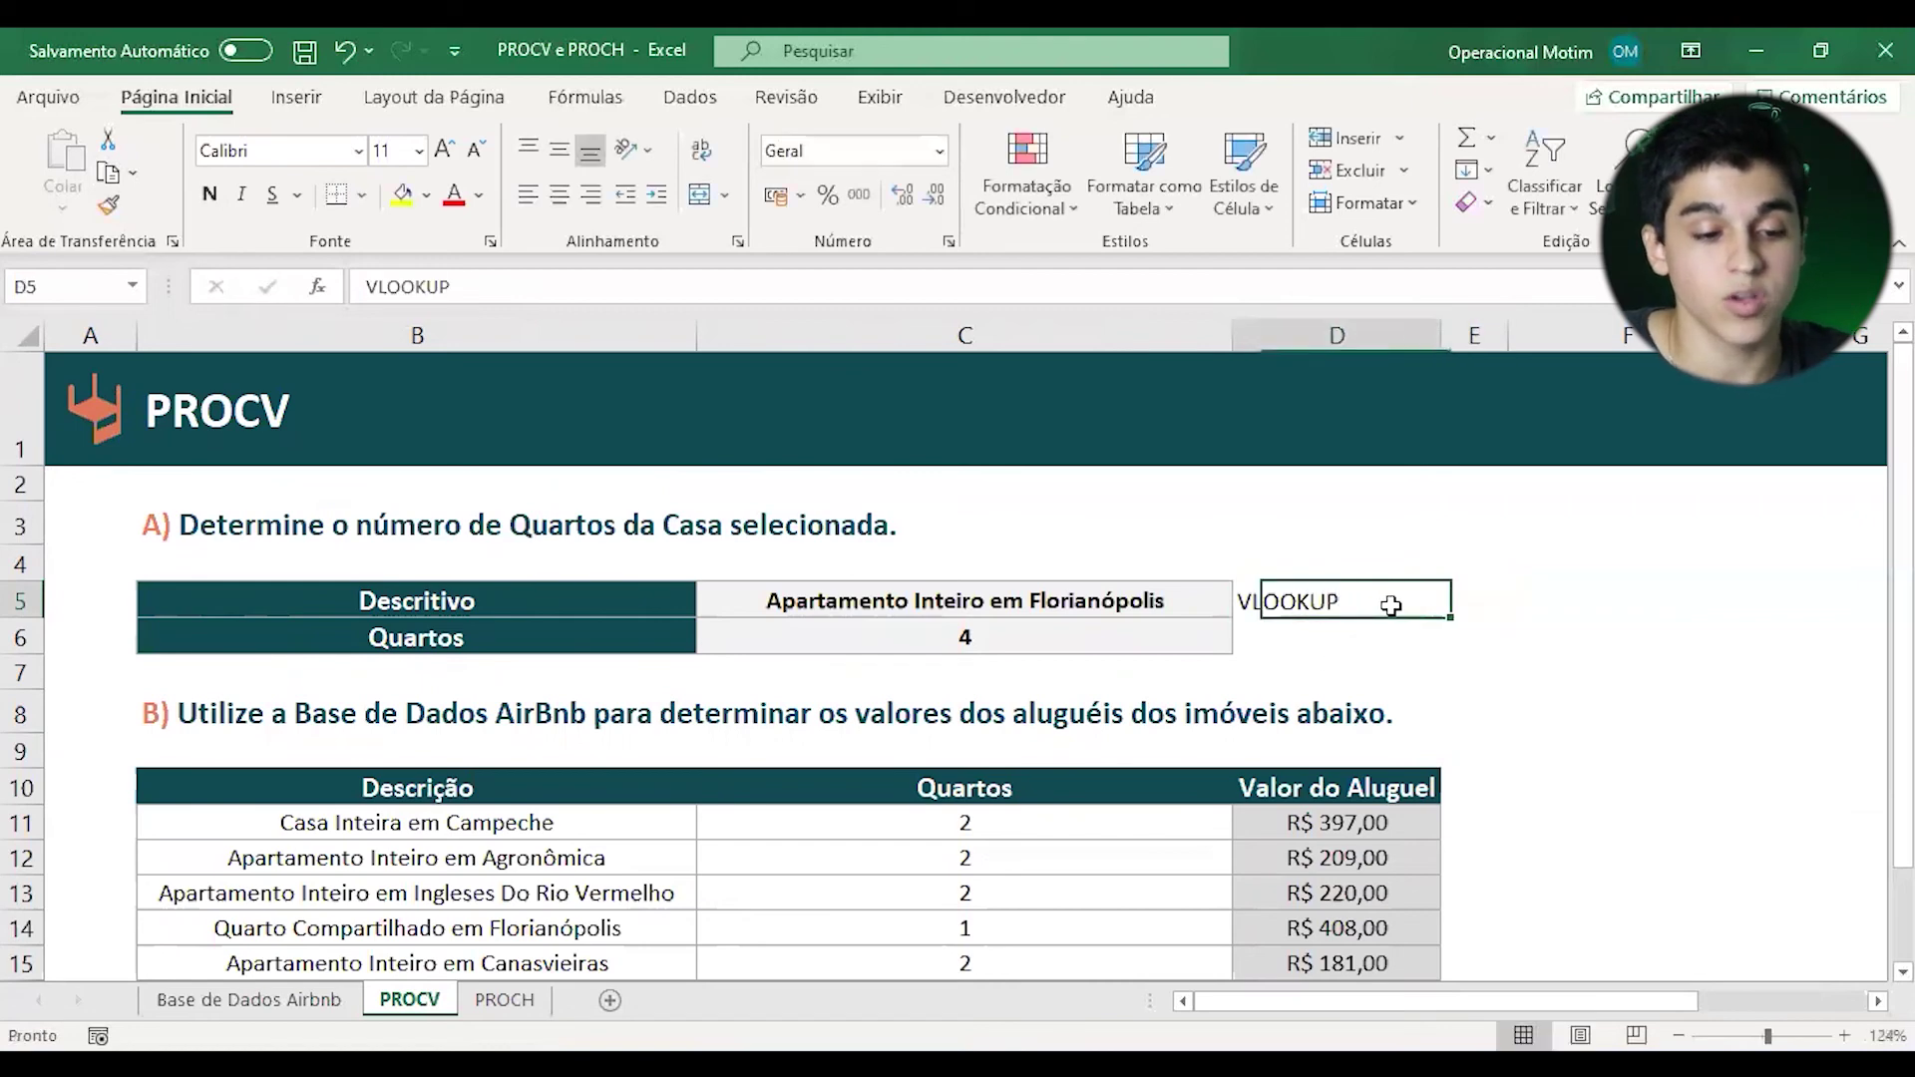
key("ctrl+c")
left_click(1363, 634)
key("Escape")
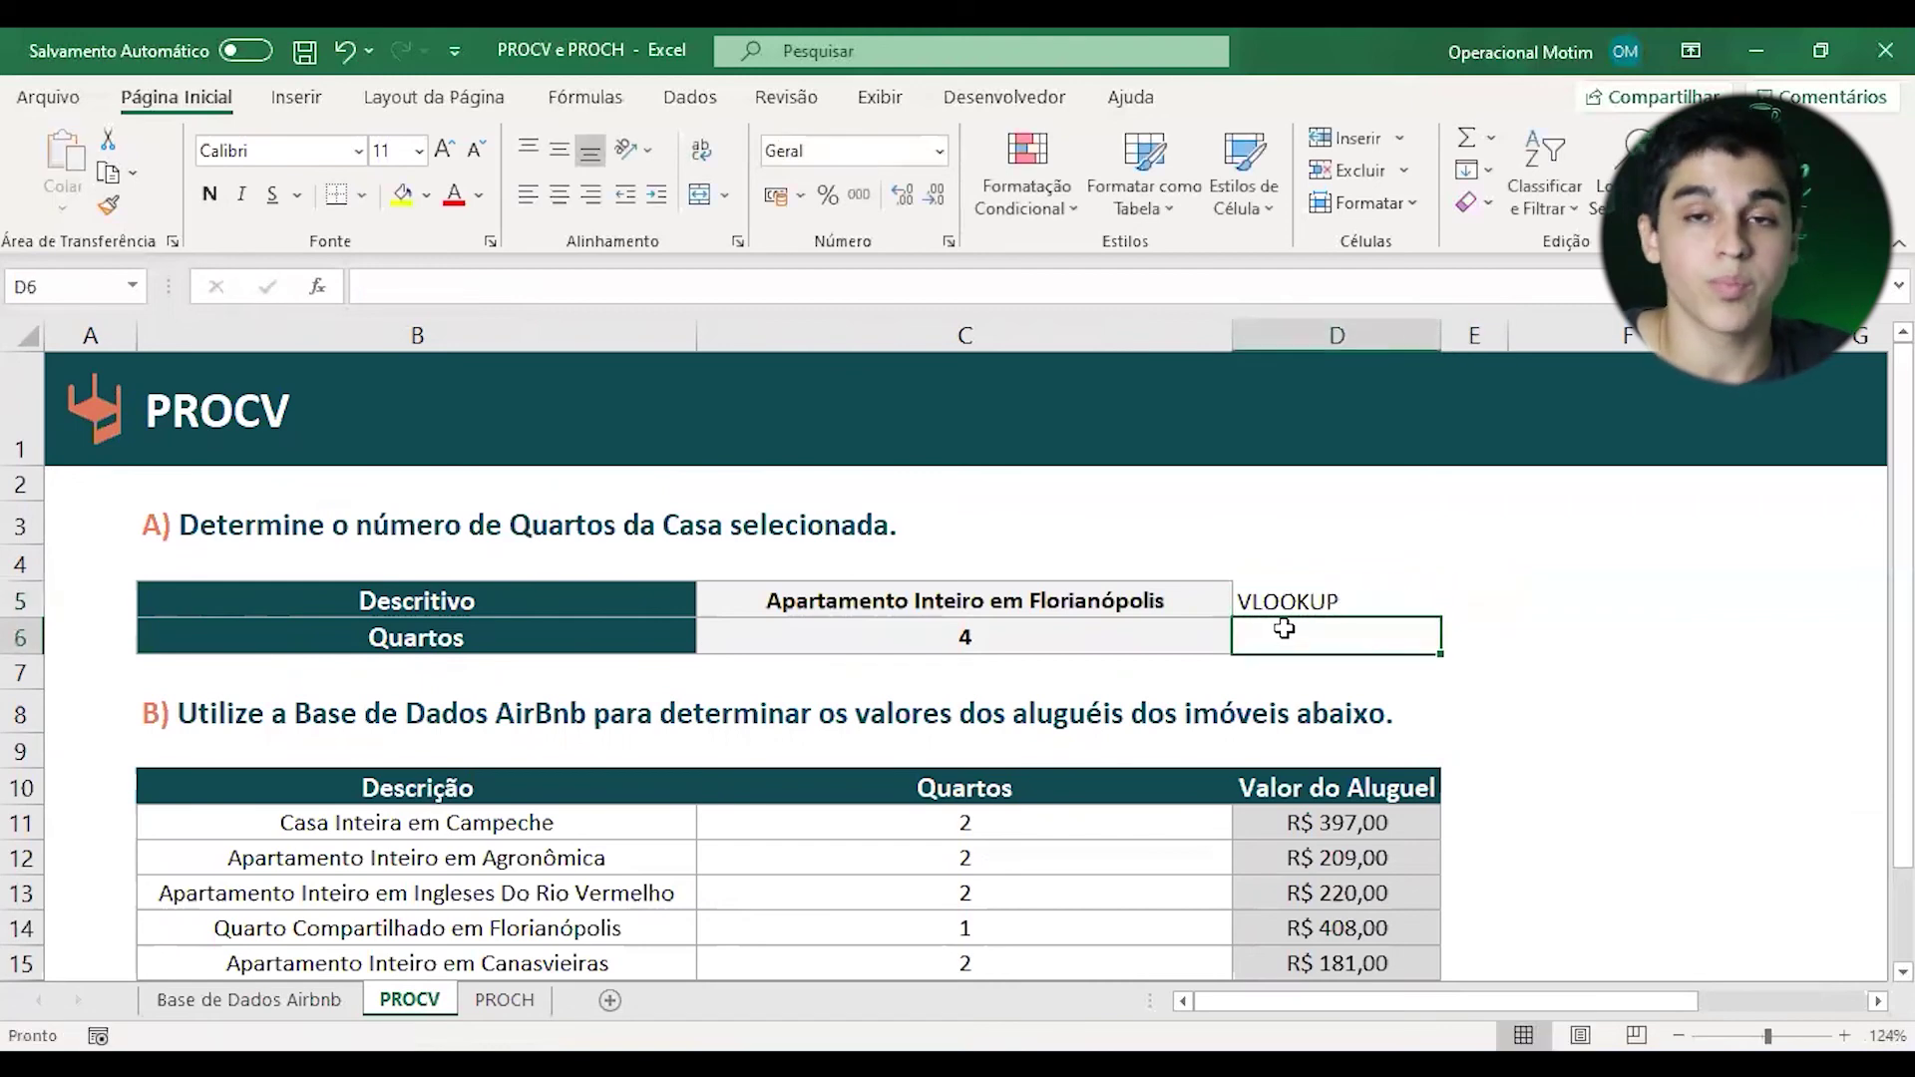
- On the PROCH sheet, enter the English function name HLOOKUP in cell D5 beside the Descritivo value
left_click(504, 999)
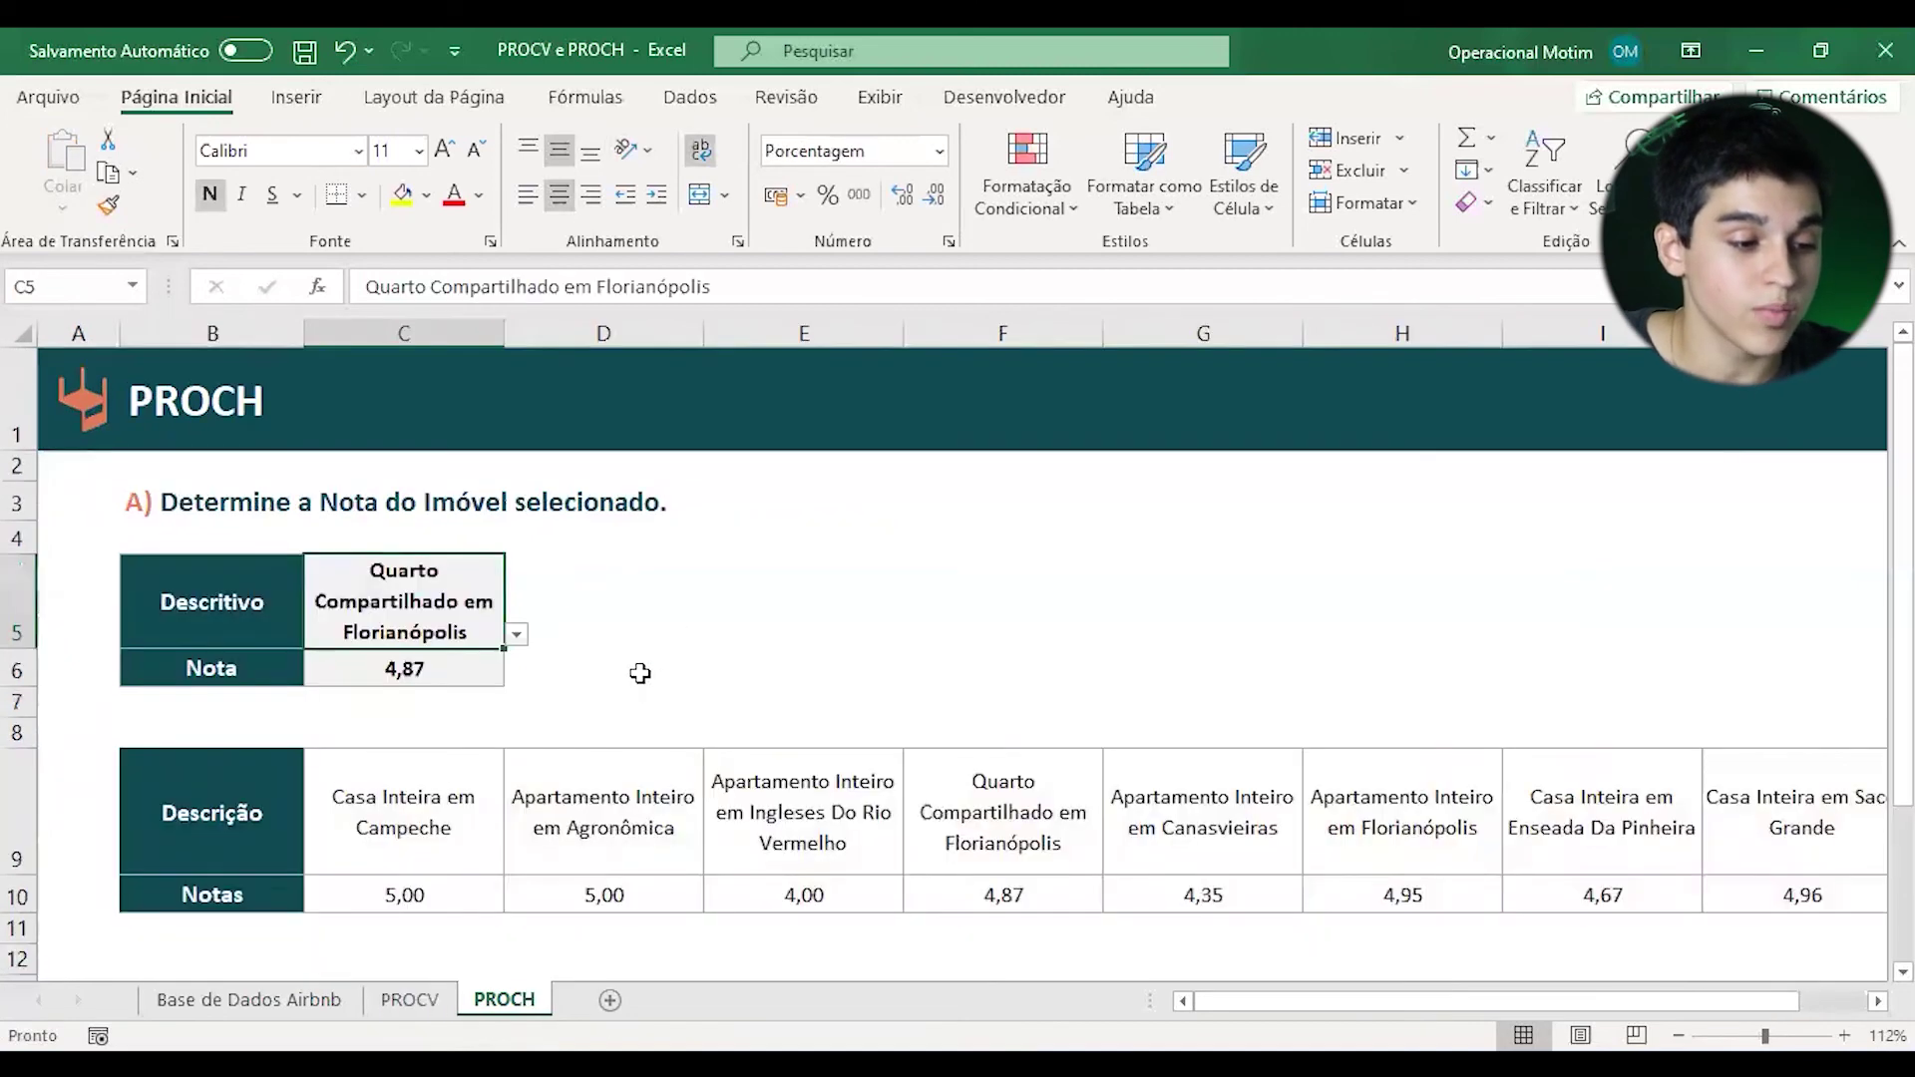
left_click(609, 630)
type("H")
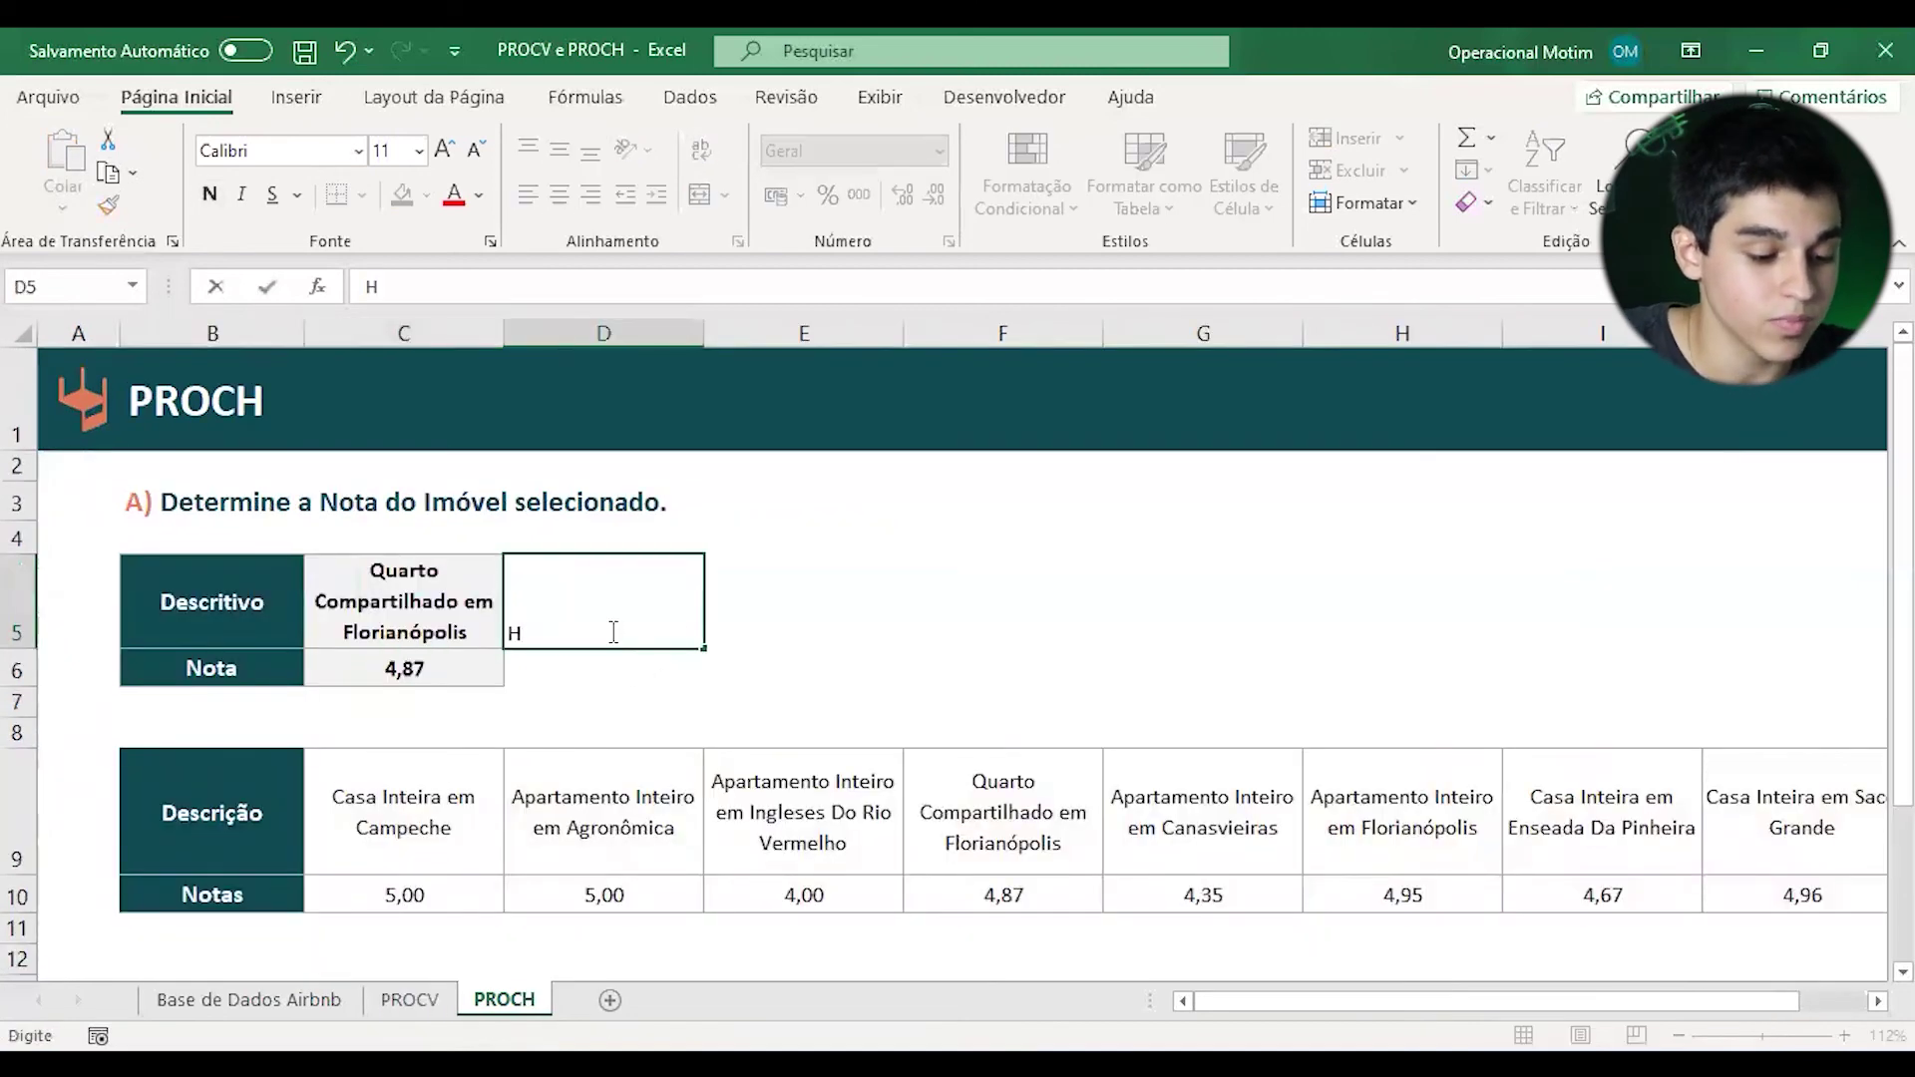
type("LOOKUP")
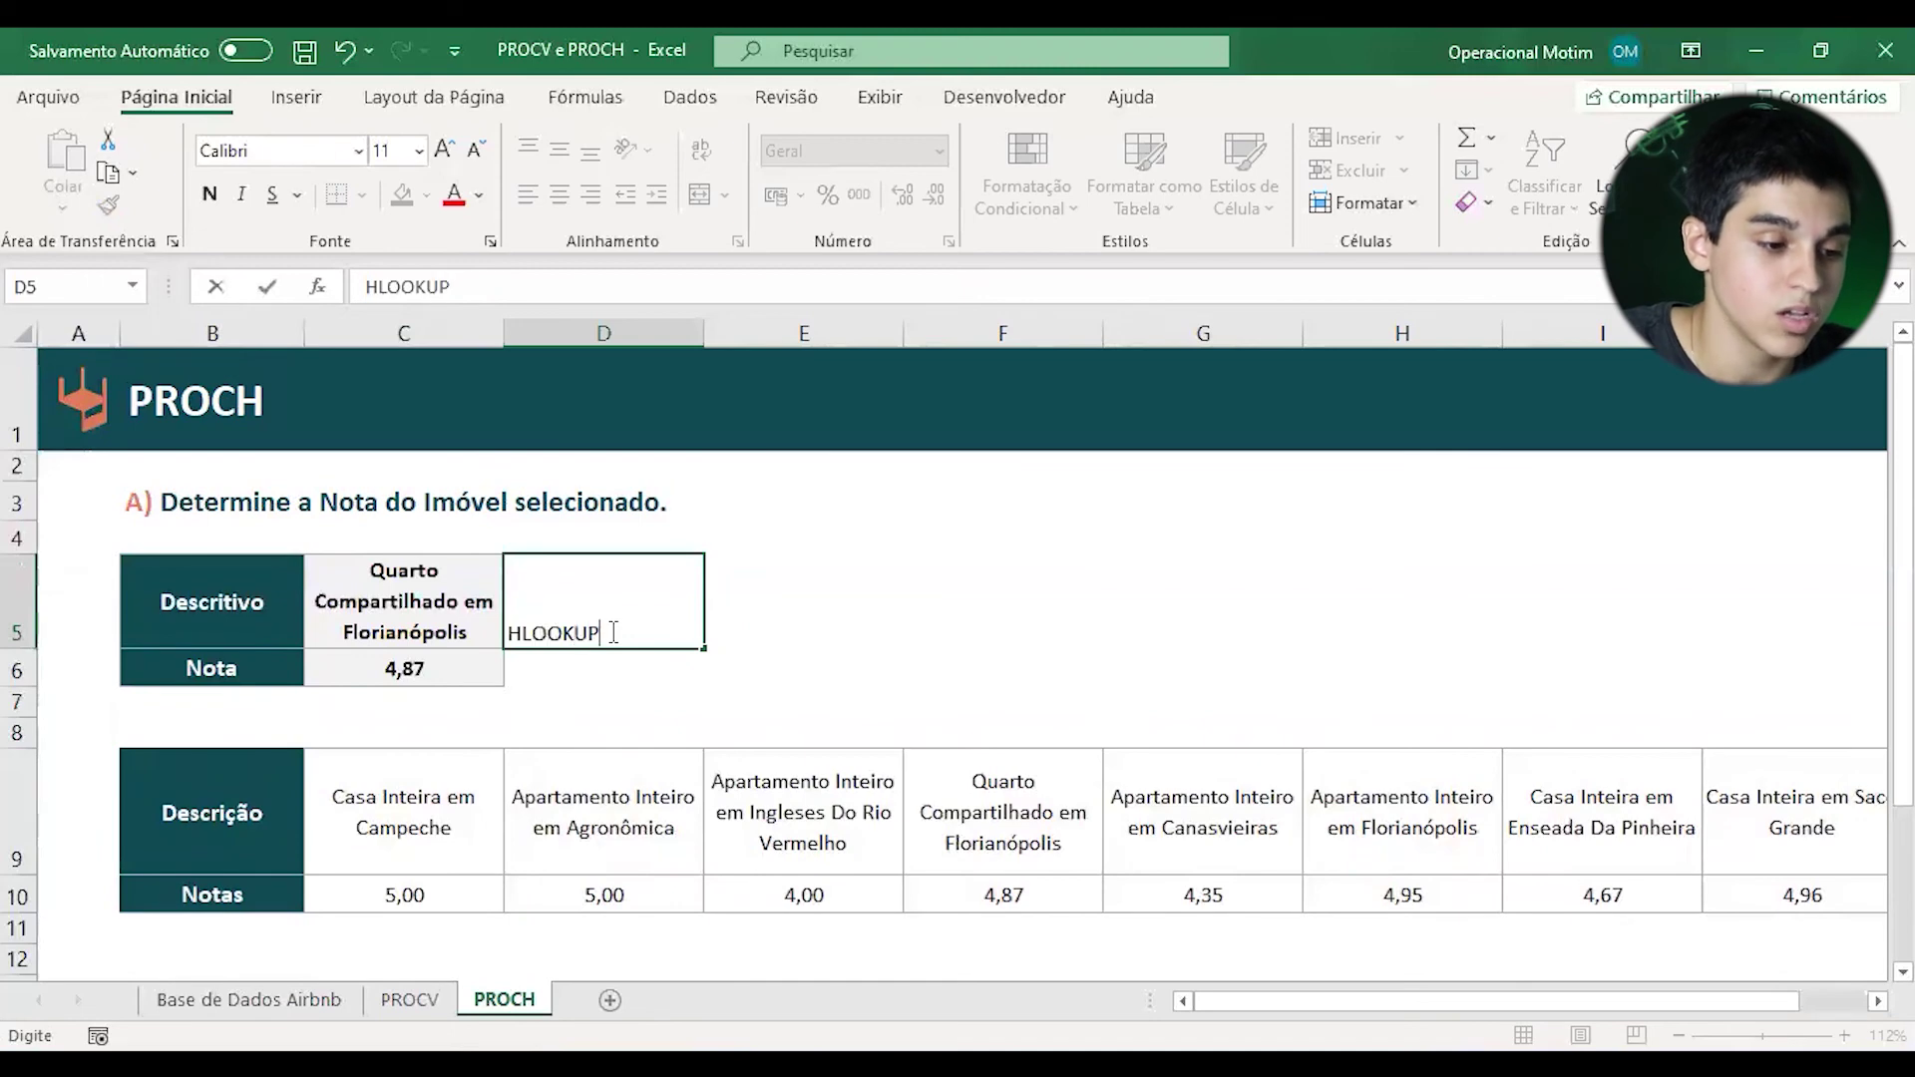
key("Return")
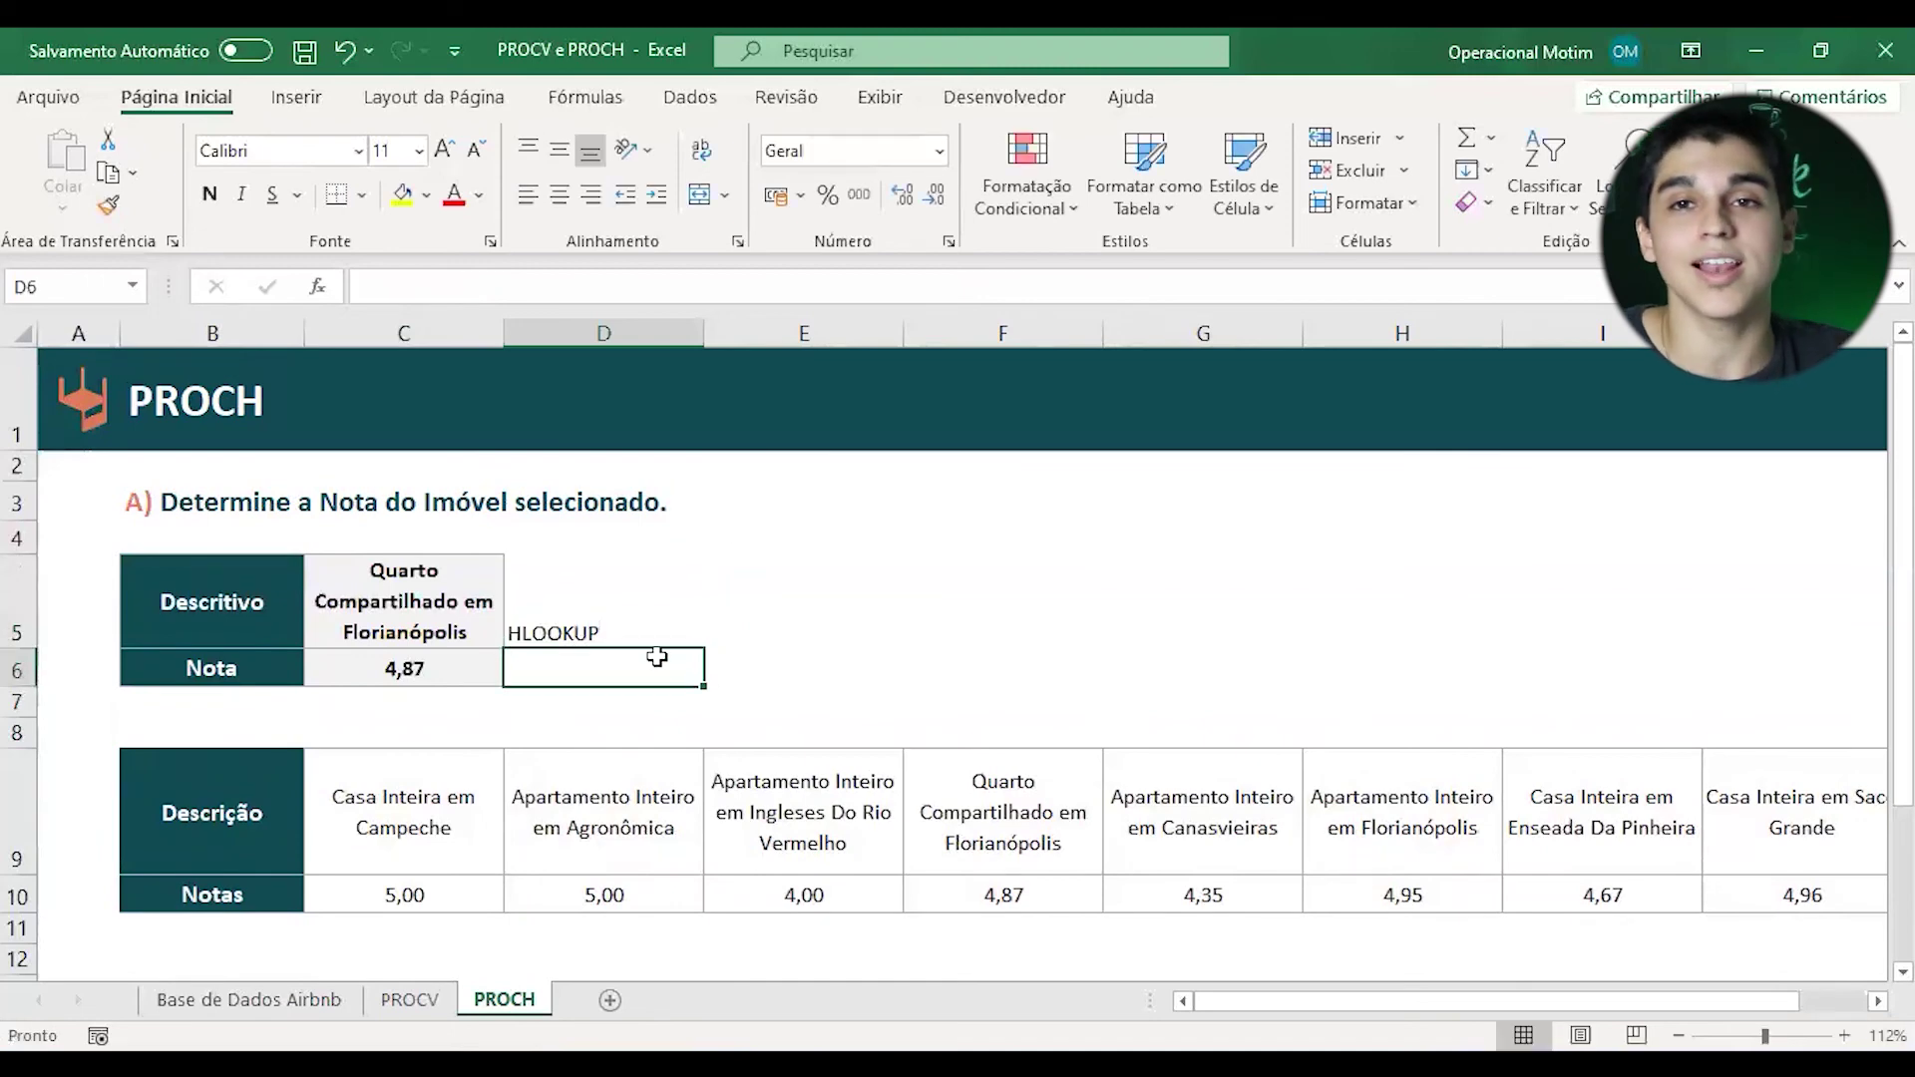